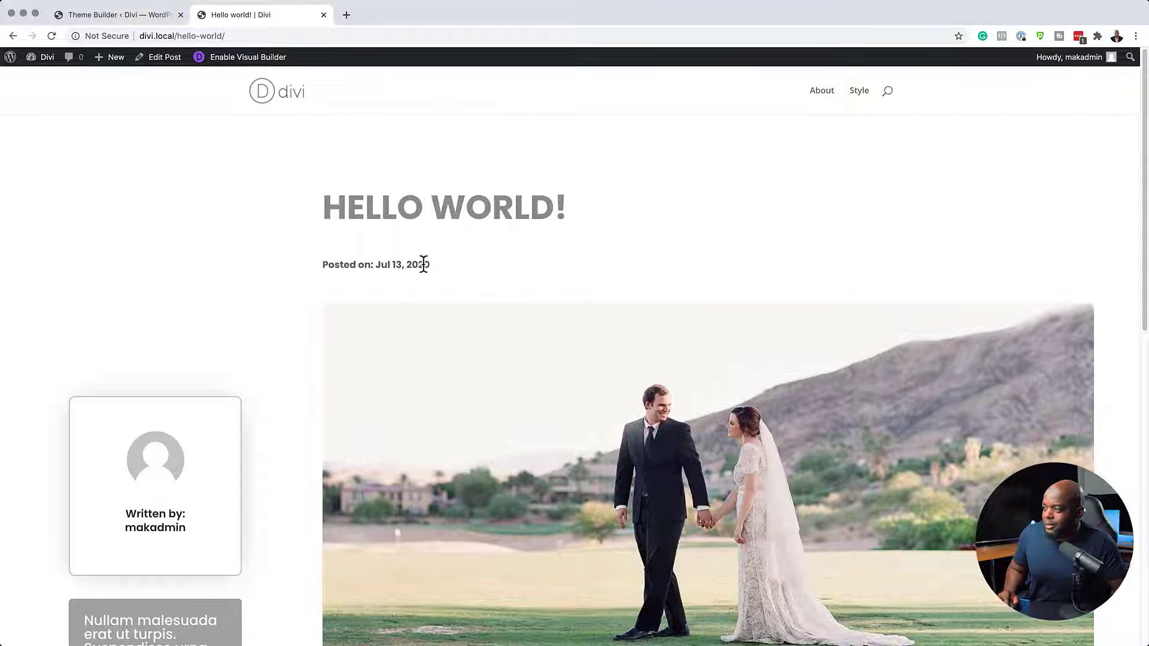
- Examine the finished Hello World post's layout, from title and date through featured image, author box, opt-in form and content
scroll(457, 273, down, 3)
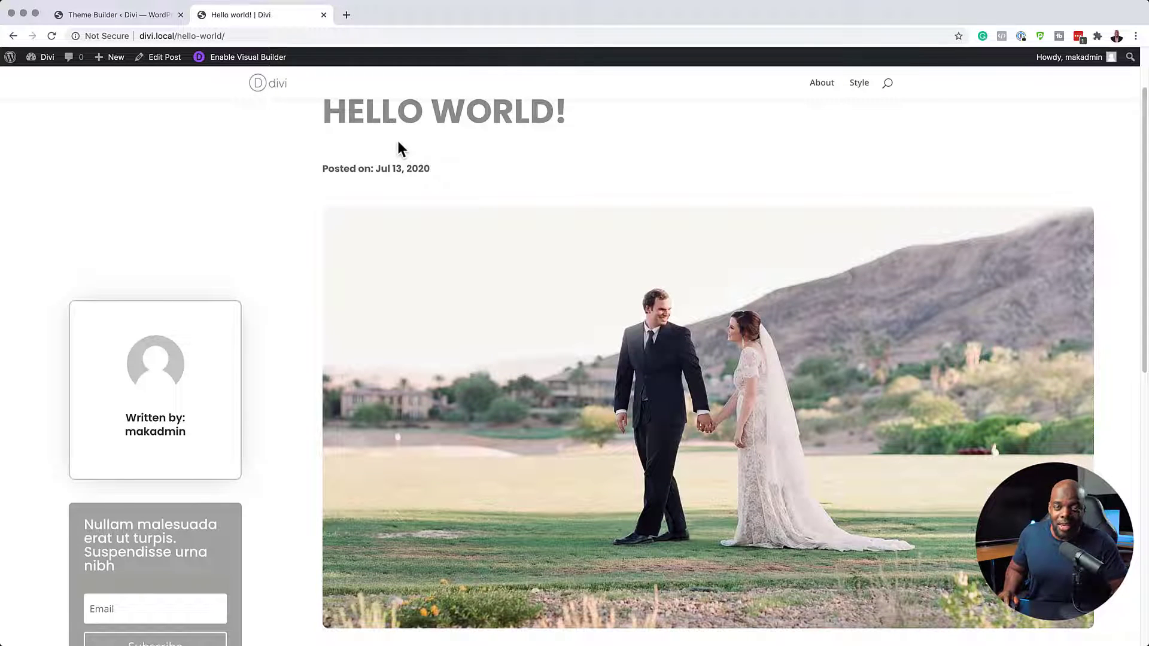
scroll(500, 231, down, 3)
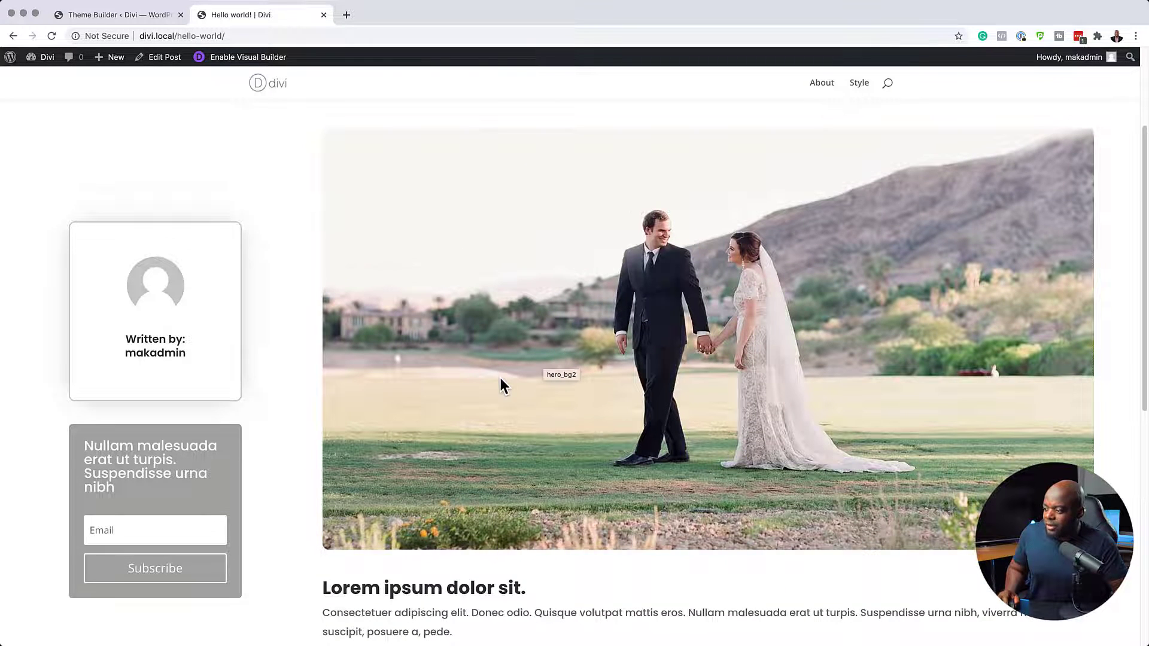
scroll(500, 378, down, 10)
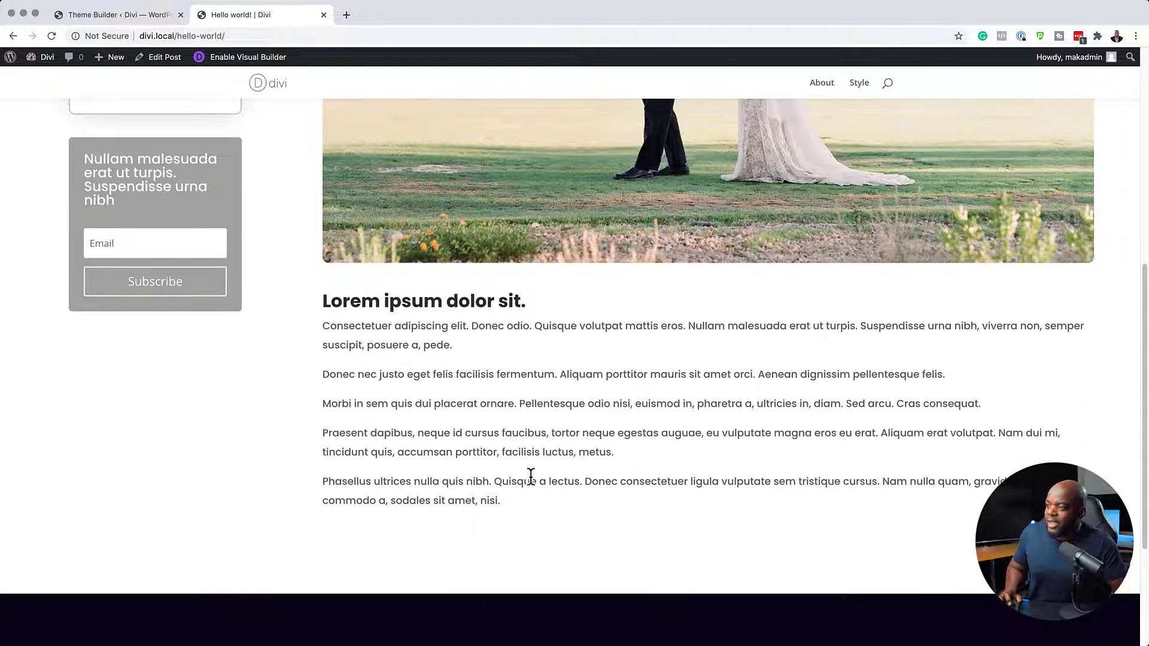
scroll(311, 394, up, 9)
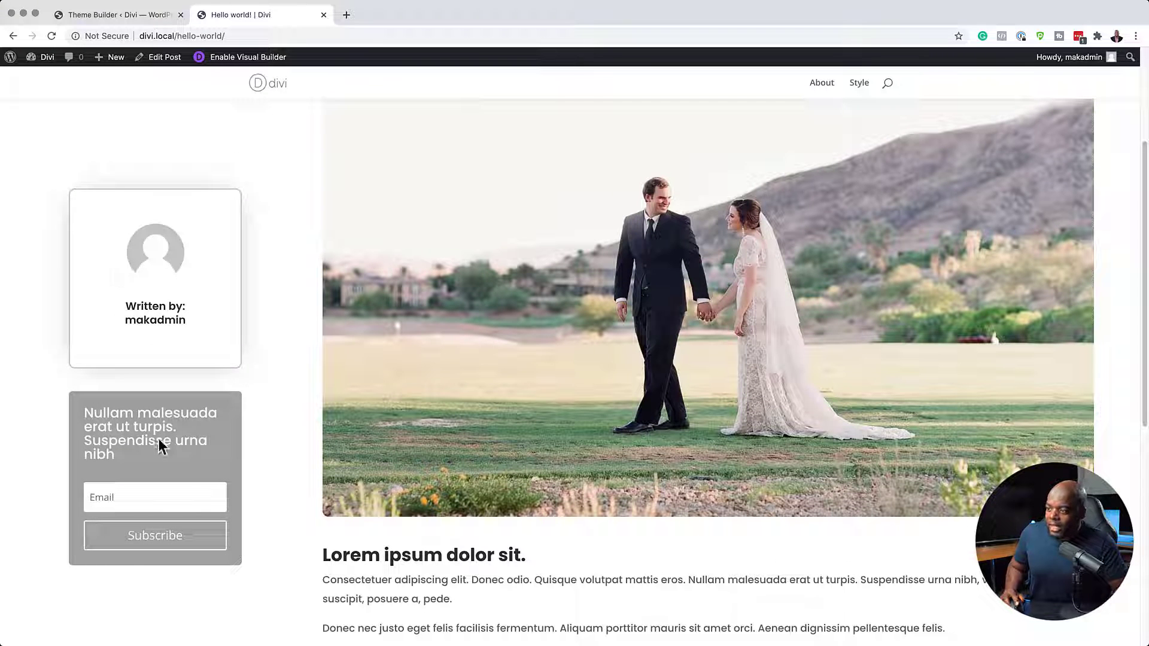
scroll(383, 503, up, 7)
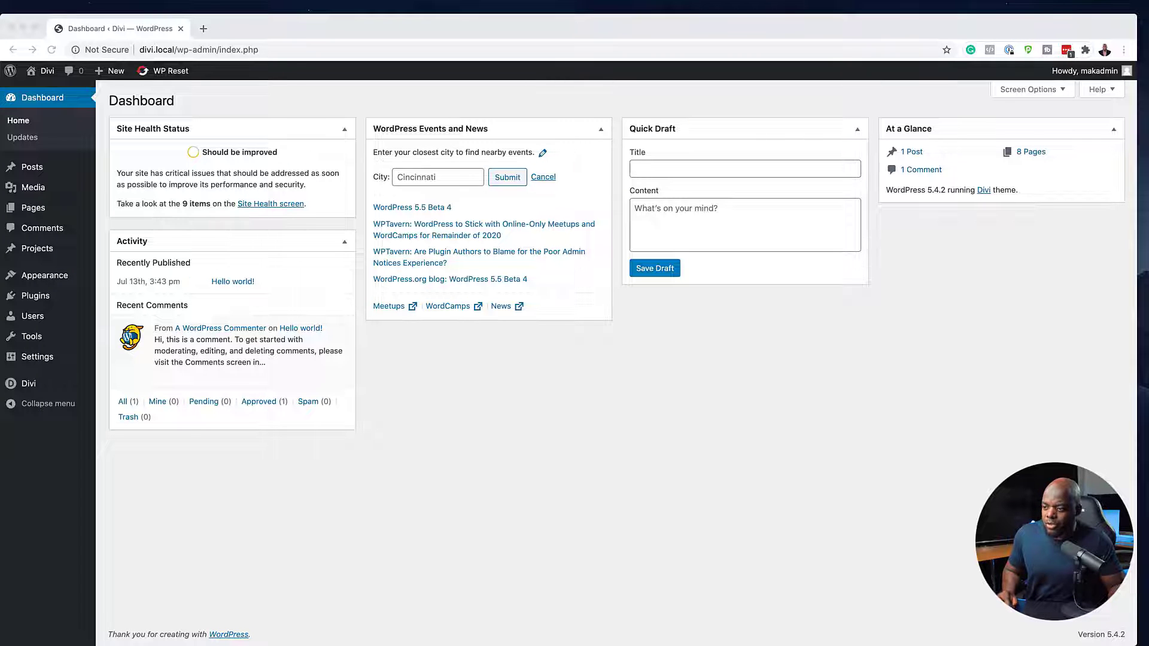
- Open Divi's Theme Builder and create a new template assigned to All Posts
mouse_move(35, 383)
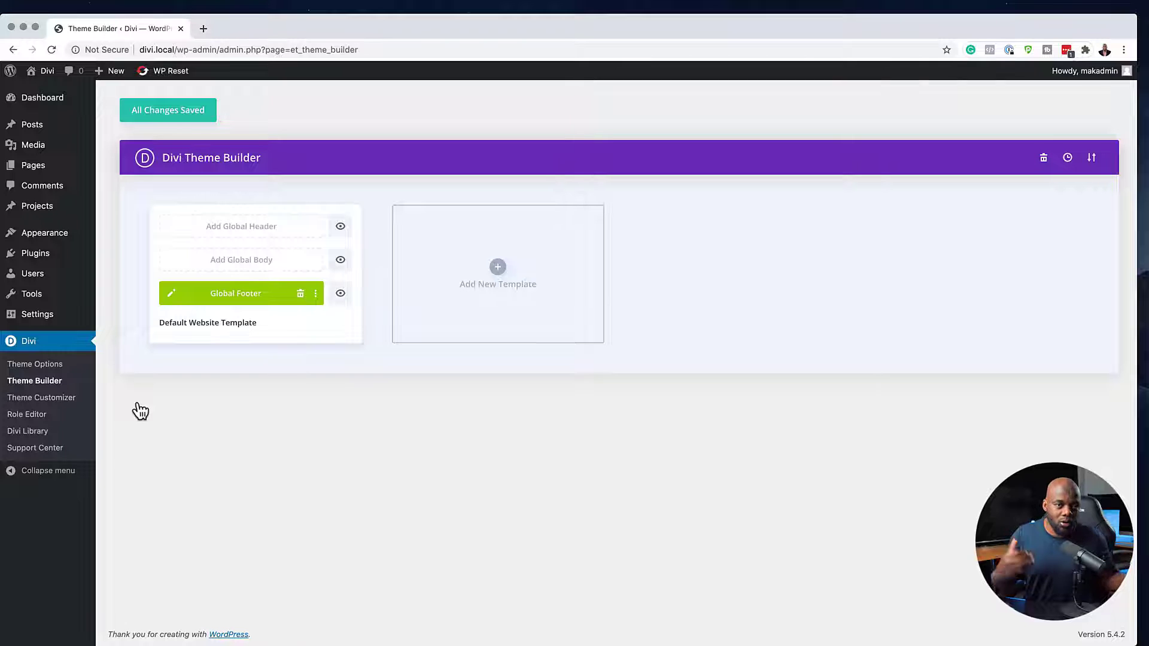
click(503, 272)
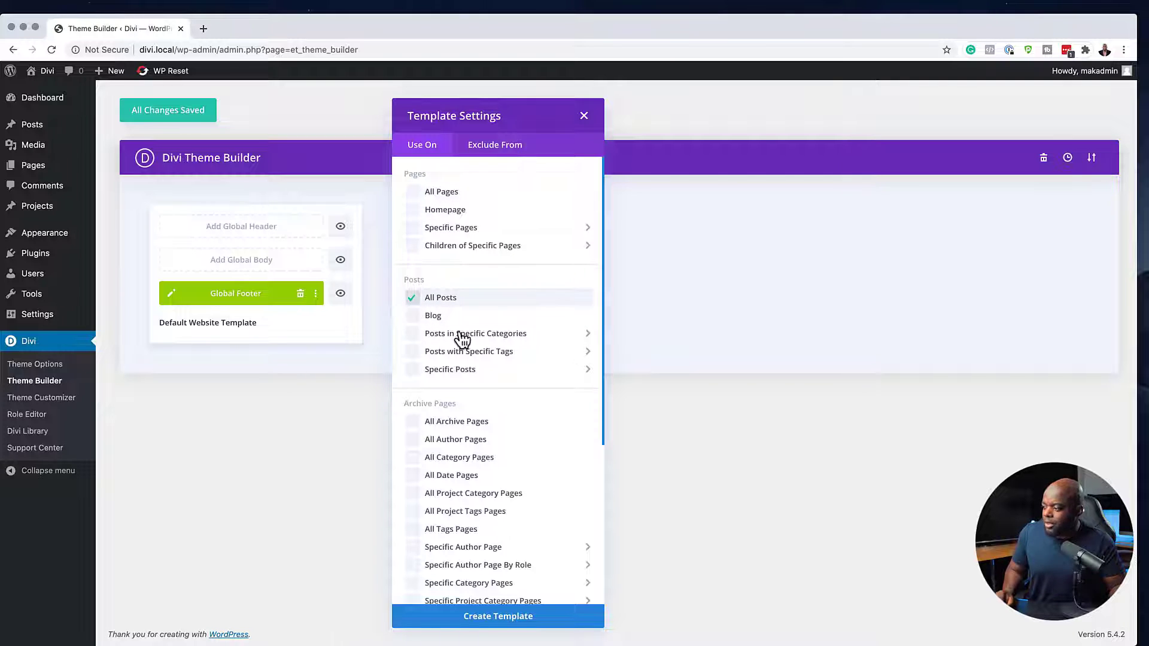
click(502, 619)
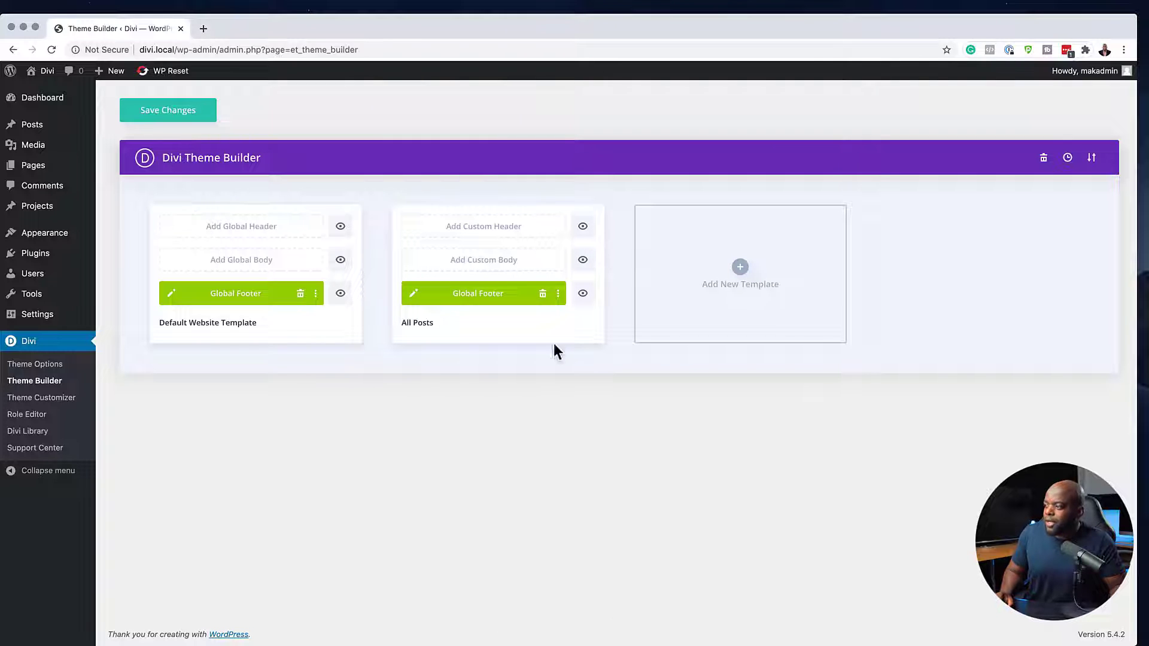
- Build a custom body for the All Posts template from scratch, starting with a two-column row of a narrow first and wide second column
click(480, 262)
click(478, 268)
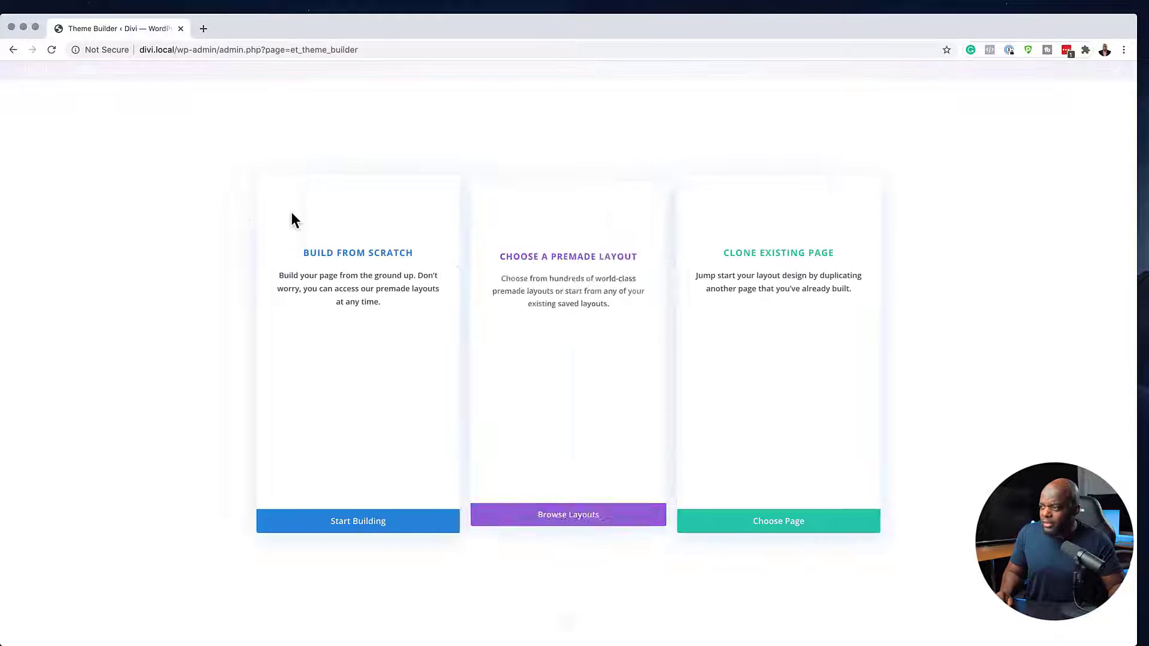
click(350, 522)
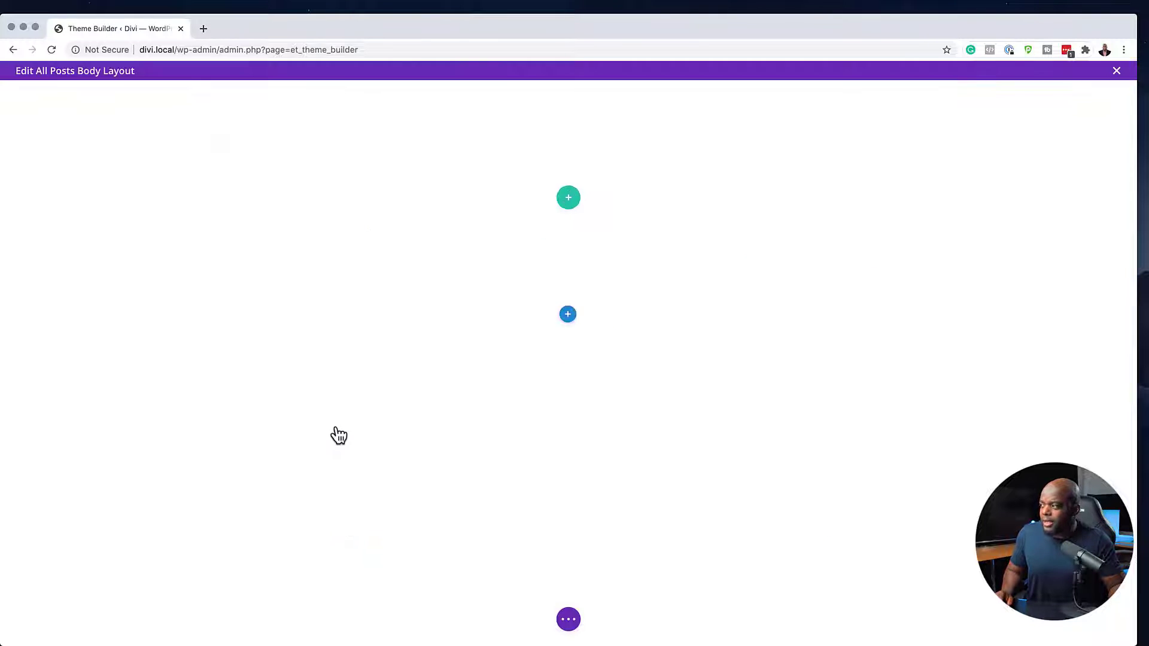
click(568, 198)
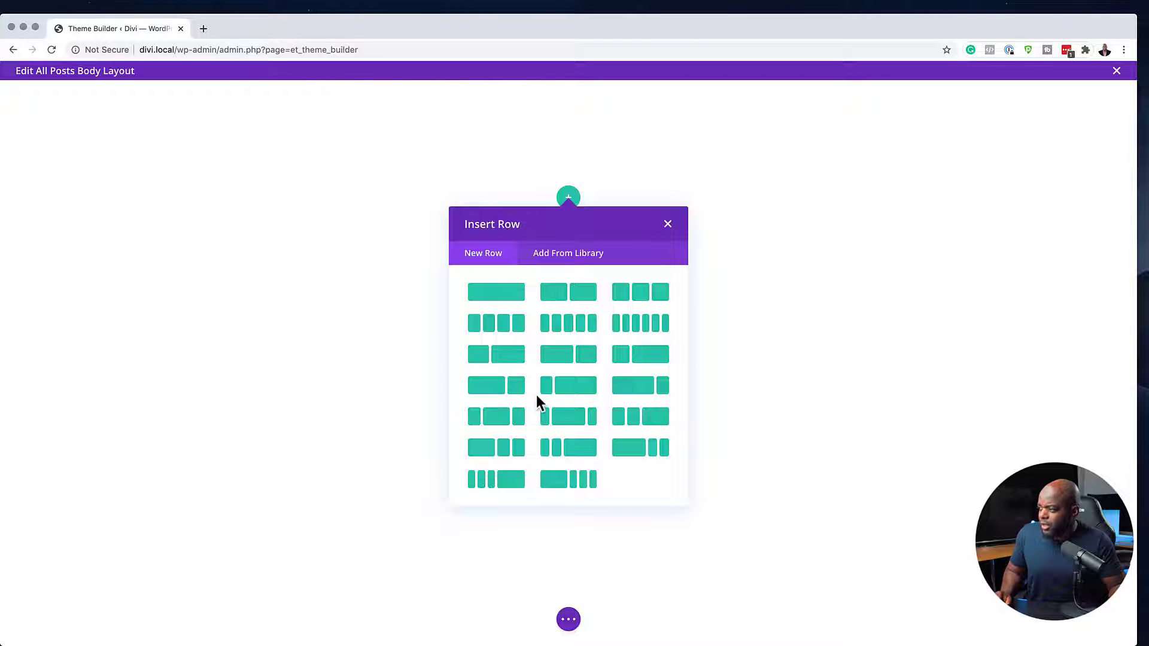
click(575, 390)
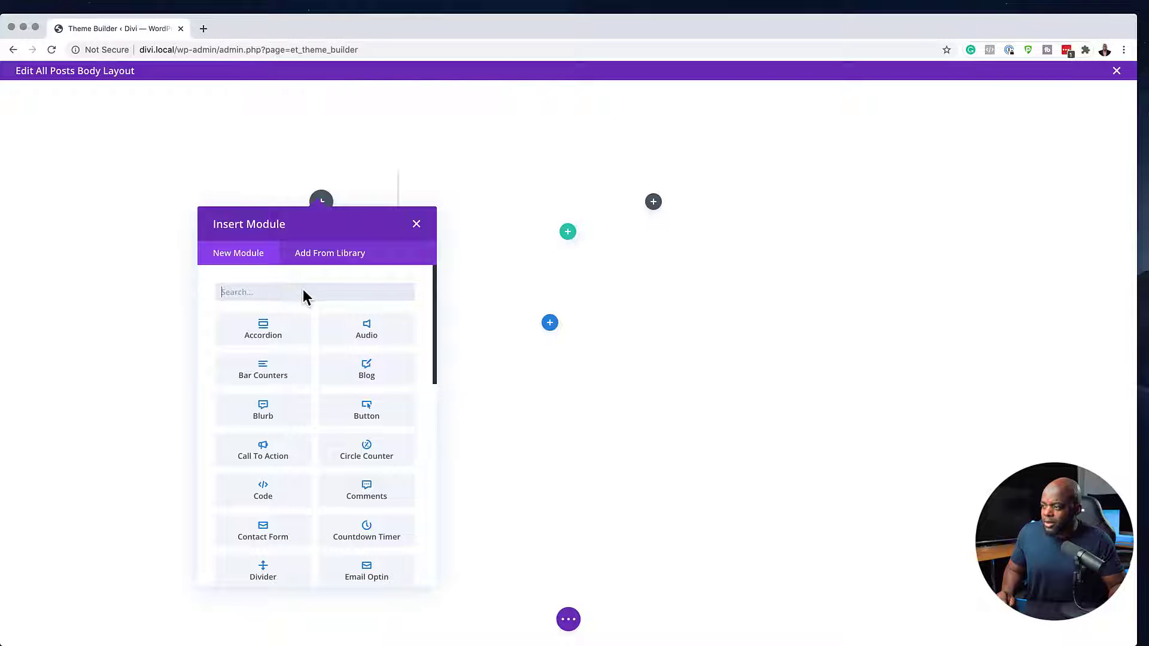
- Insert a Text module in the narrow column and use Post Publish Date as its dynamic body content
text(text)
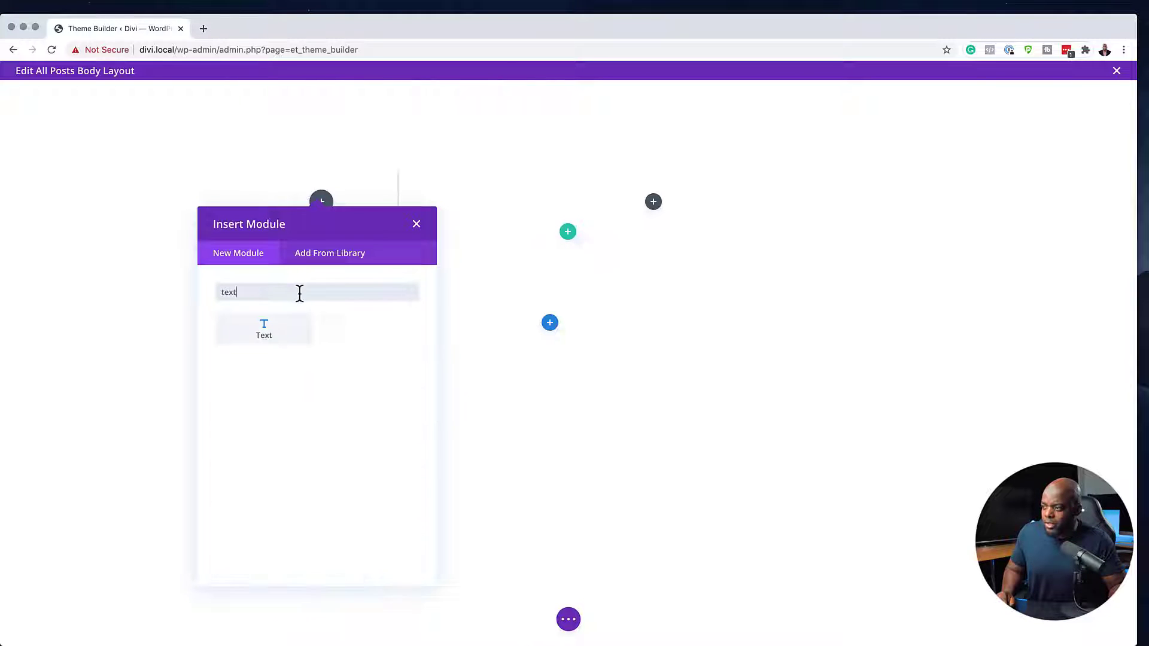
click(281, 323)
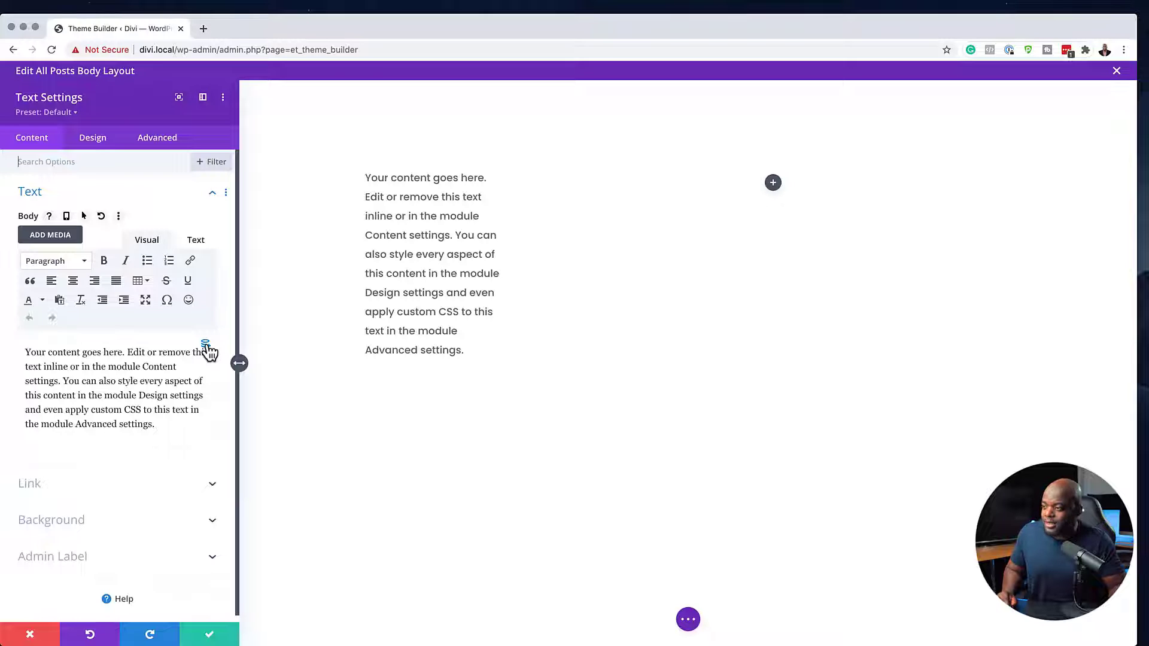
click(206, 346)
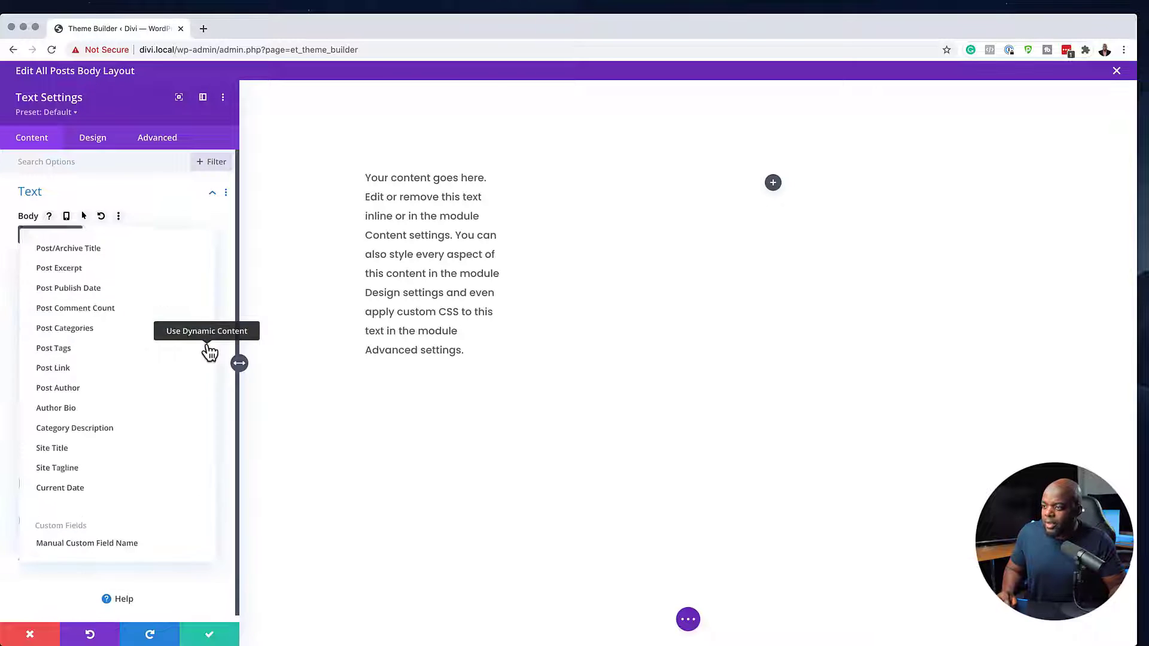
click(147, 293)
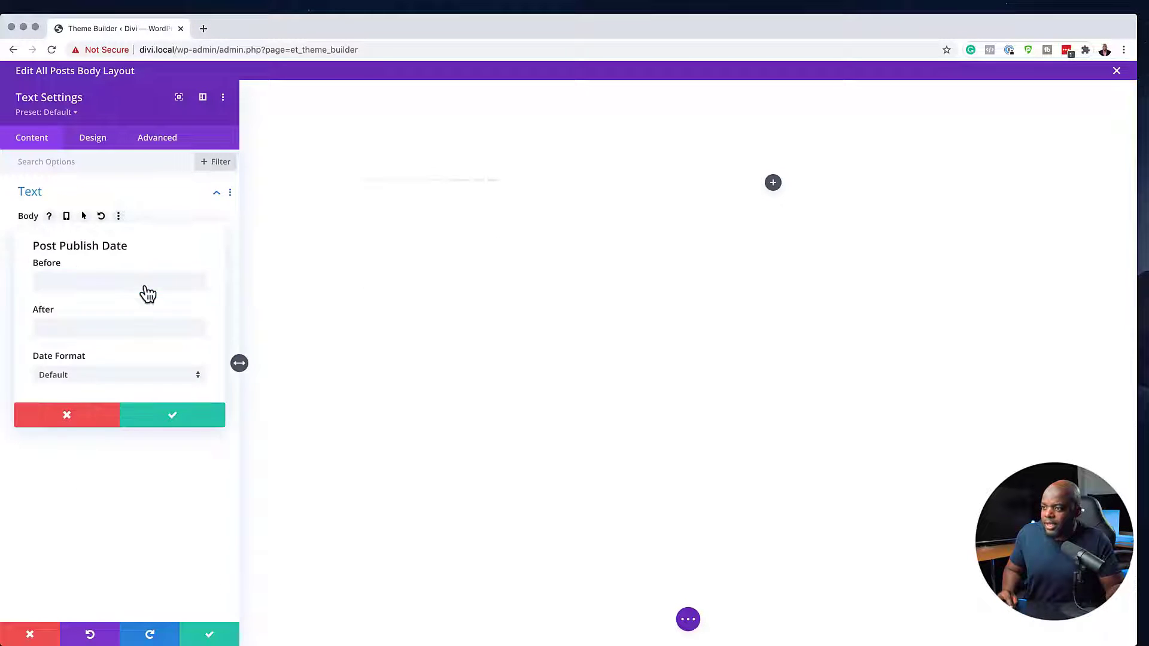
- Put "Posted on: " before the publish date, set the date format to Aug 6, 1999 (M j, Y), and save the module
click(96, 283)
text(Po)
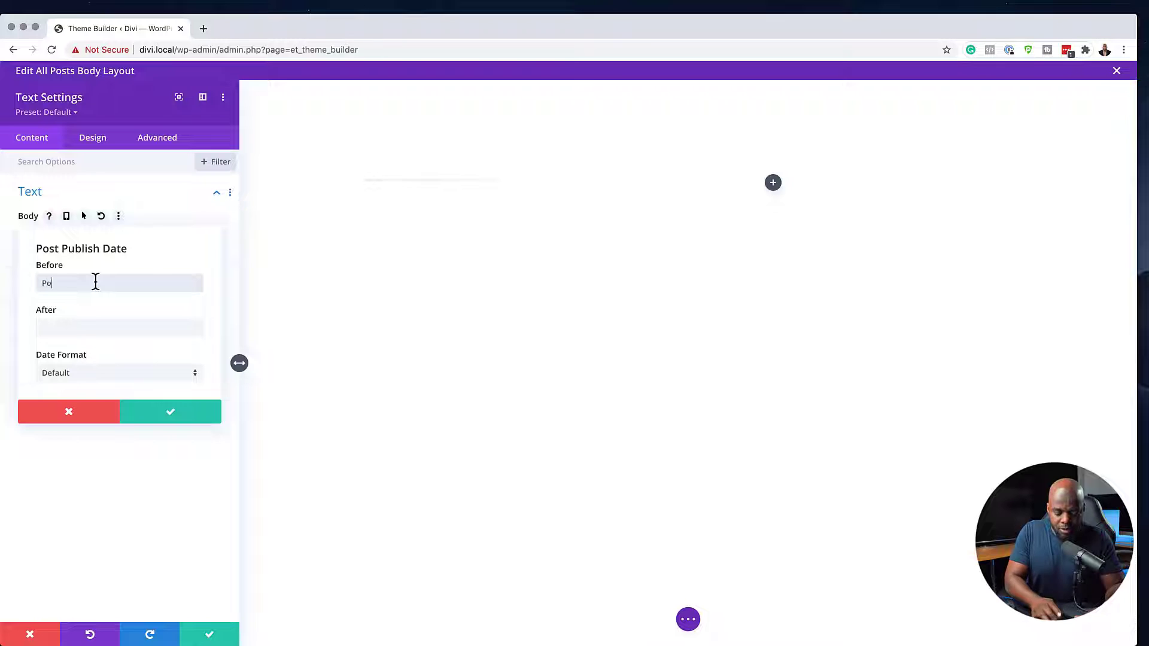
text(sted on:)
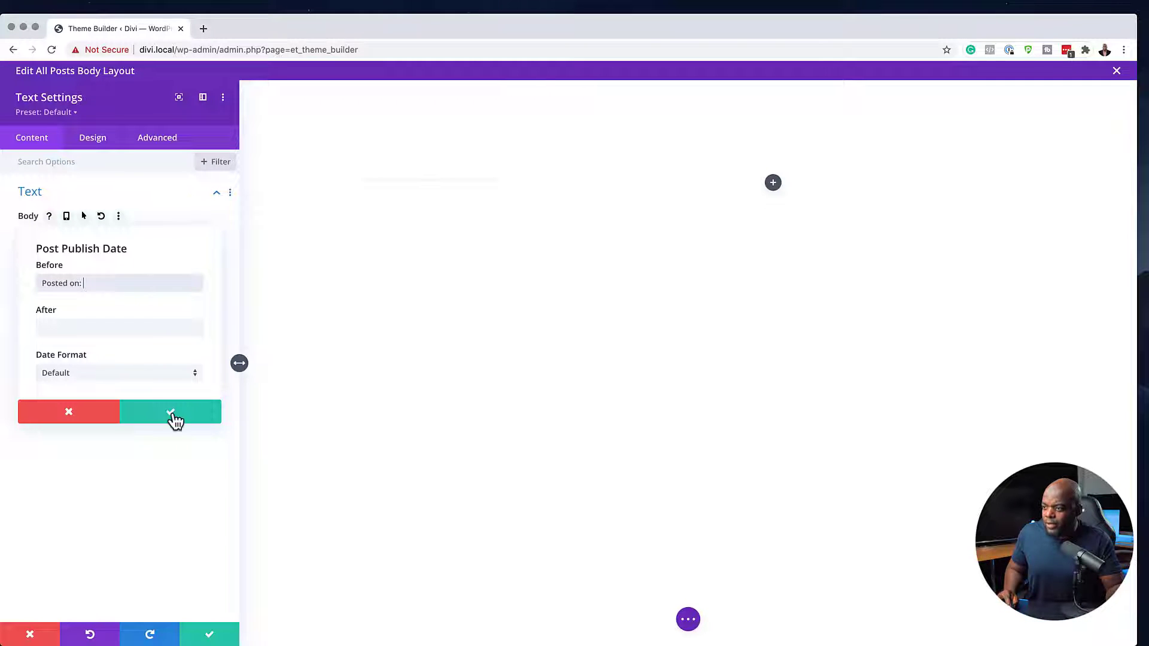
click(145, 375)
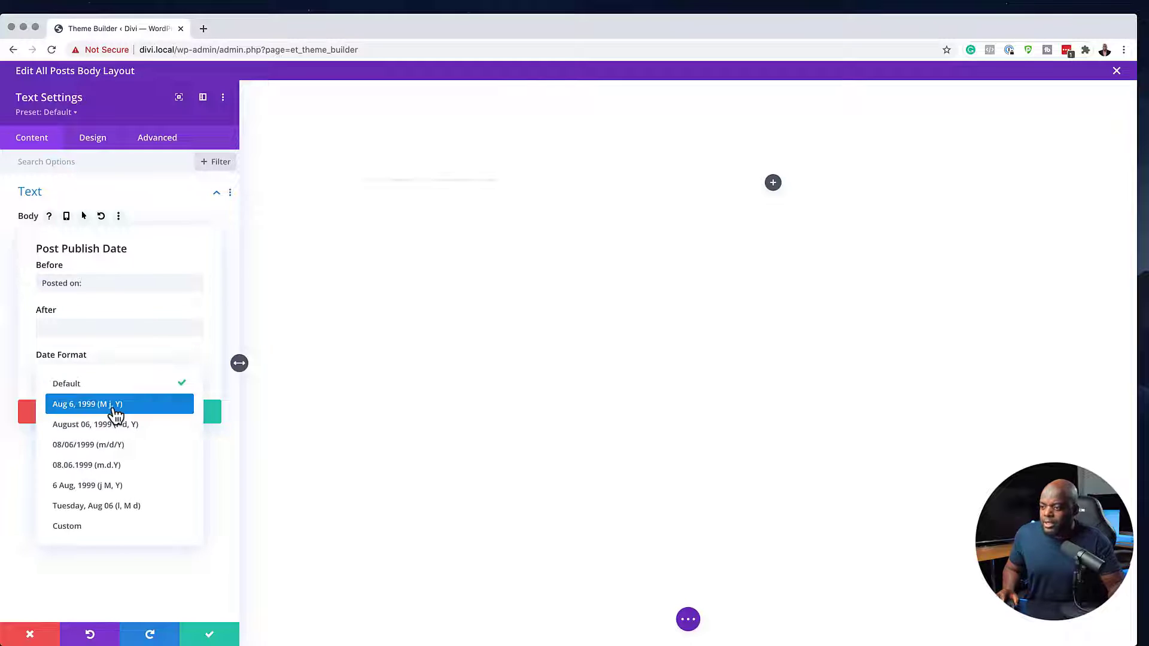
click(78, 406)
click(169, 412)
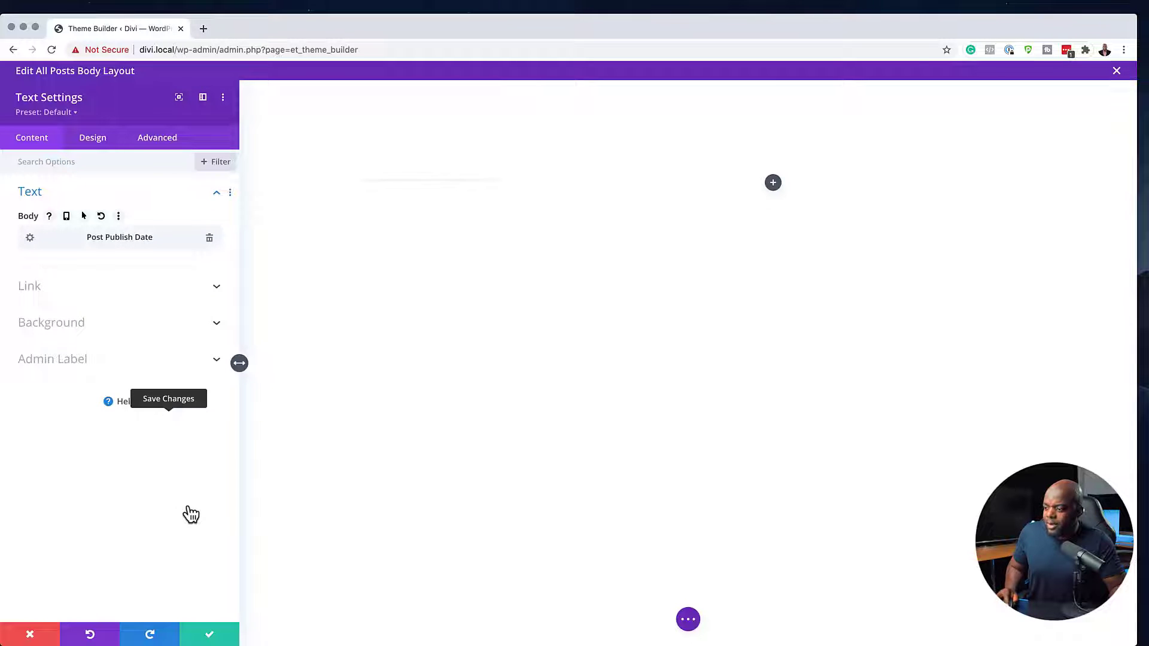
click(212, 638)
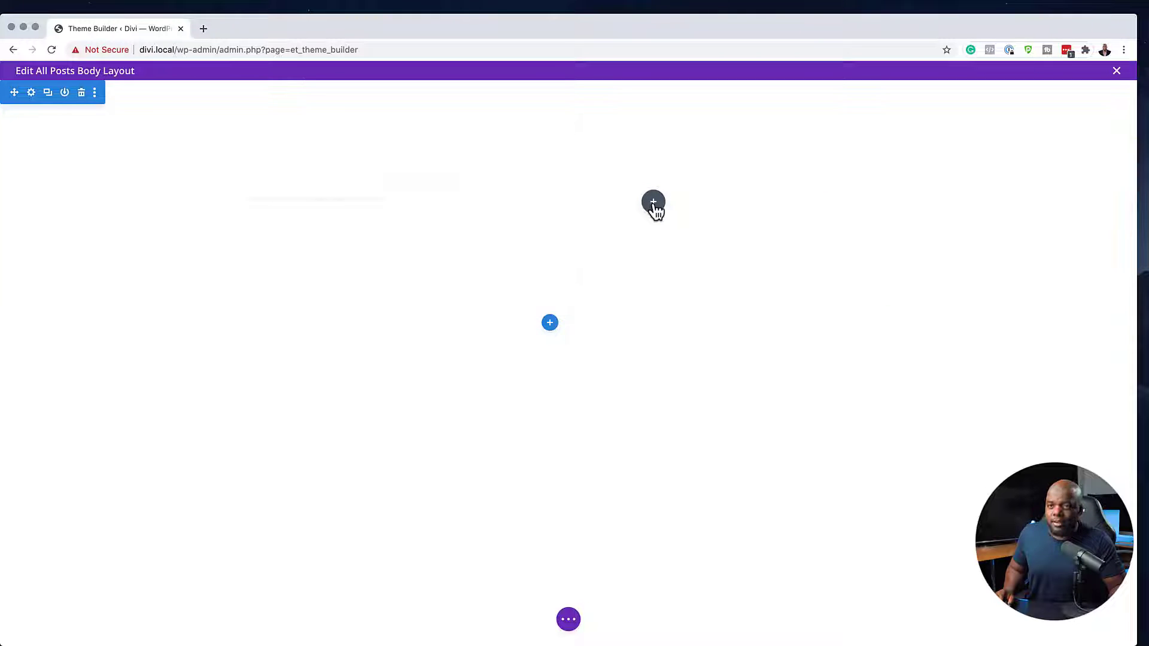
- Insert a Text module in the wide column with Post/Archive Title as its dynamic content and save it
click(653, 203)
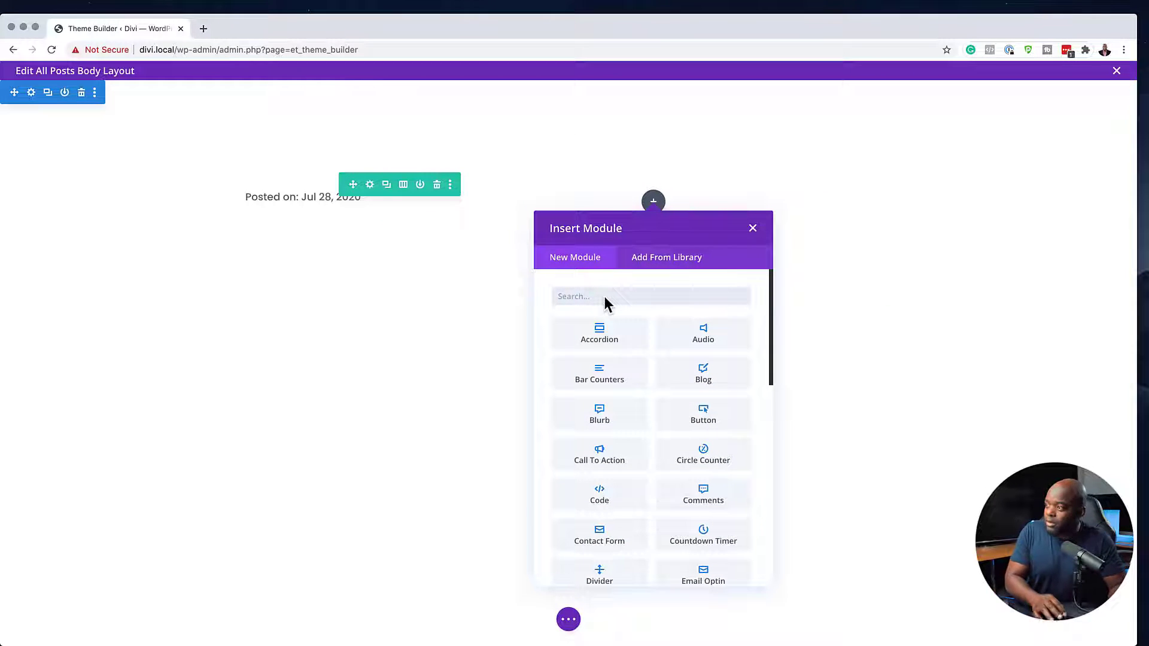
text(text)
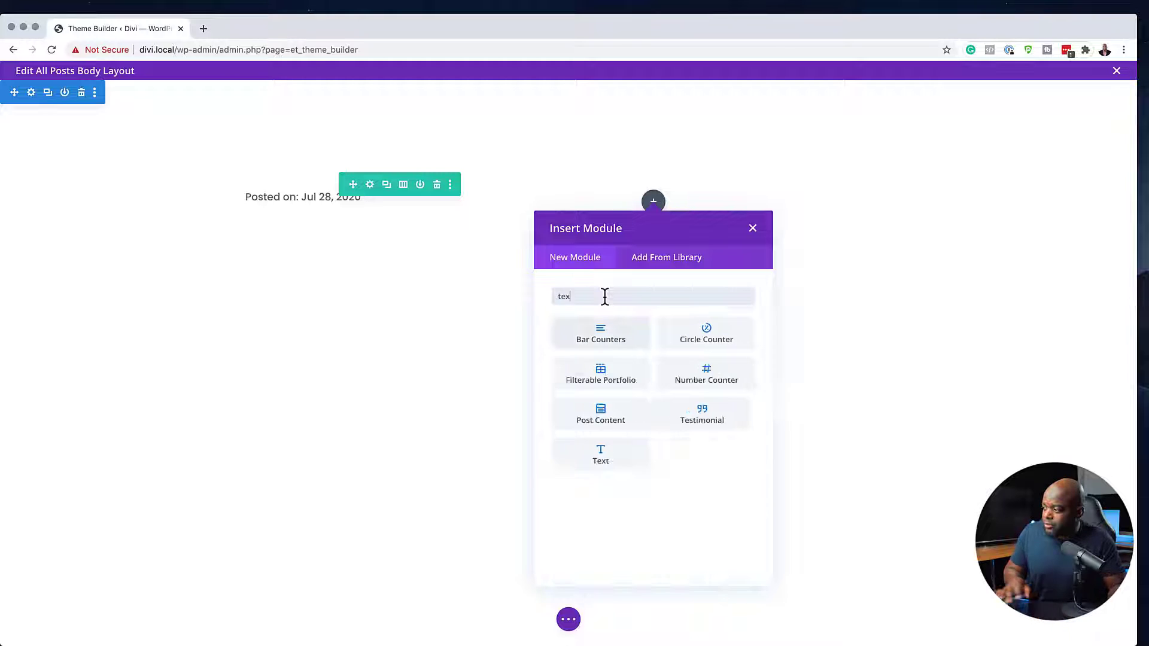
click(601, 331)
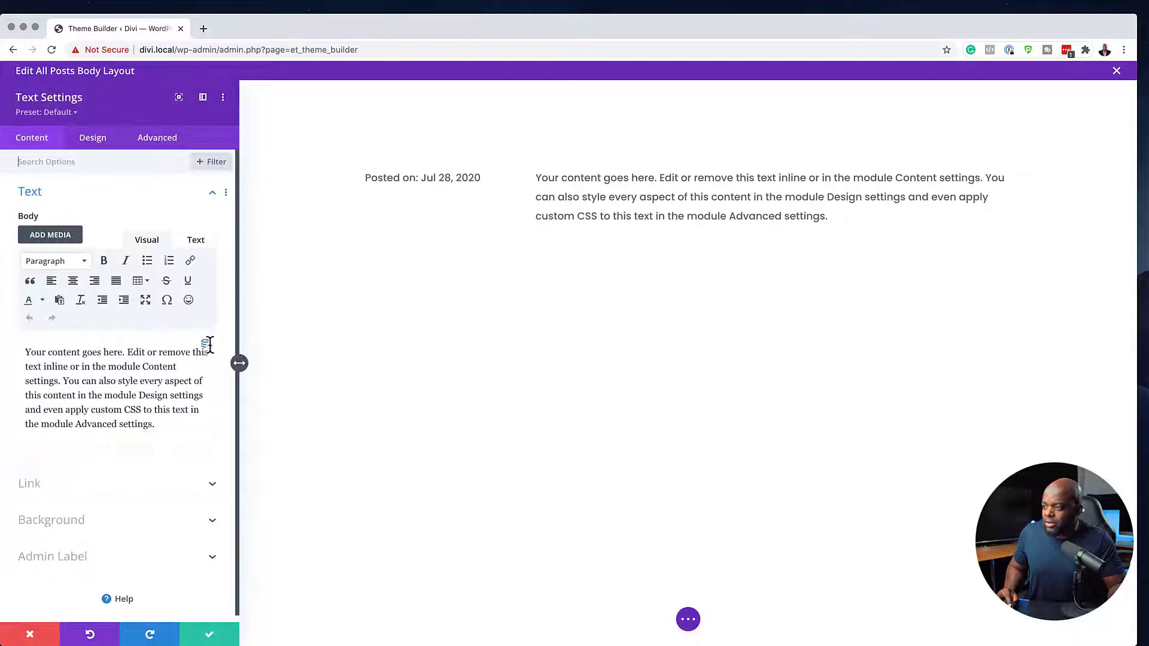
click(206, 344)
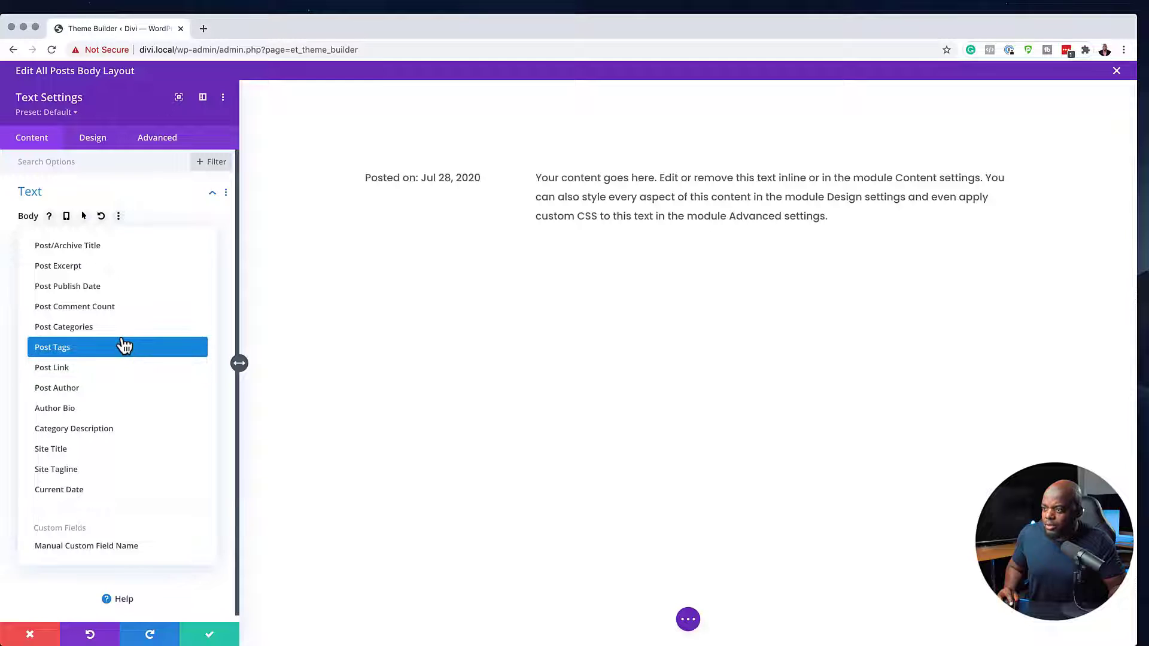
click(135, 247)
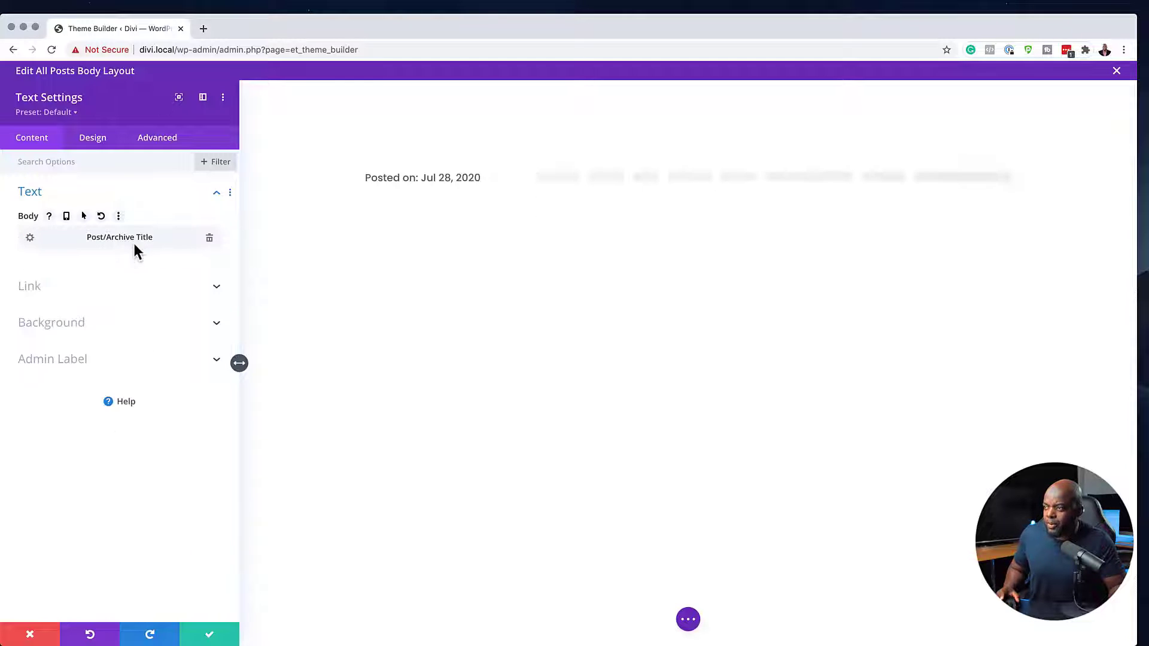
click(208, 635)
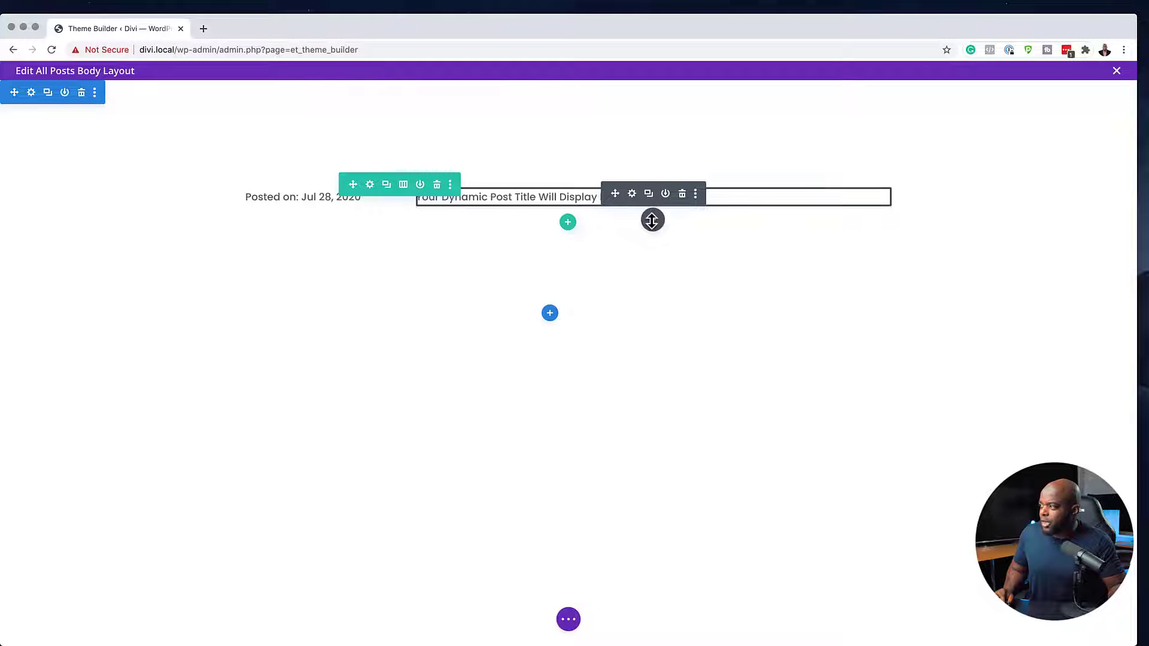
- Insert an Image module below the post title, replace its placeholder with the dynamic Featured Image, and save it
click(652, 220)
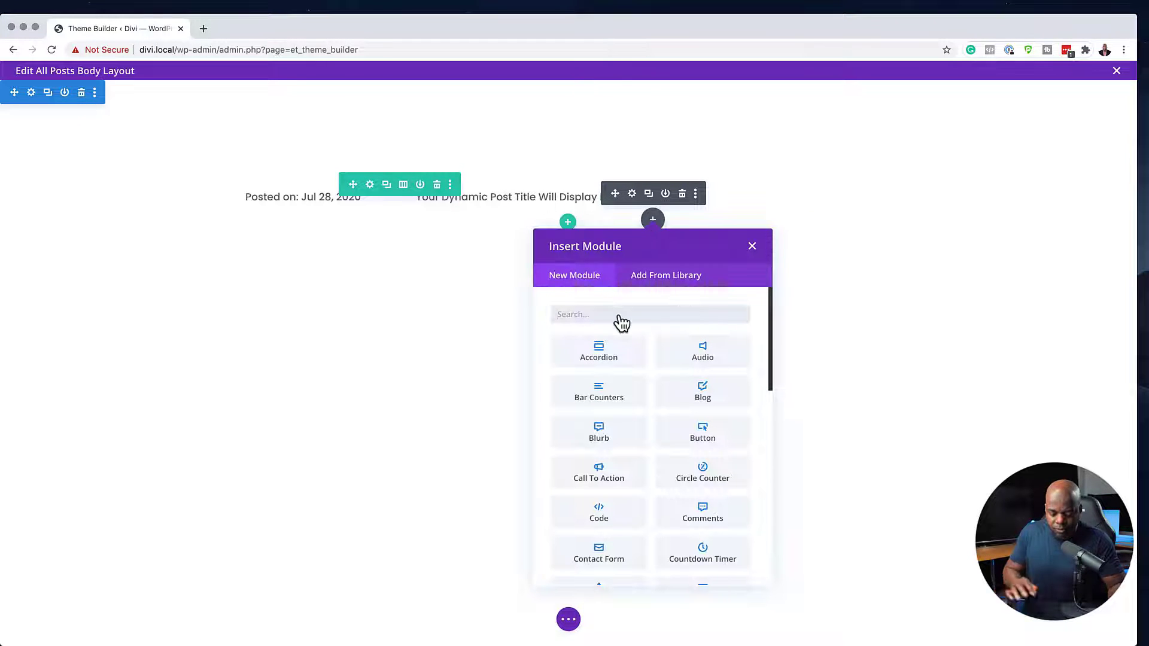
text(image)
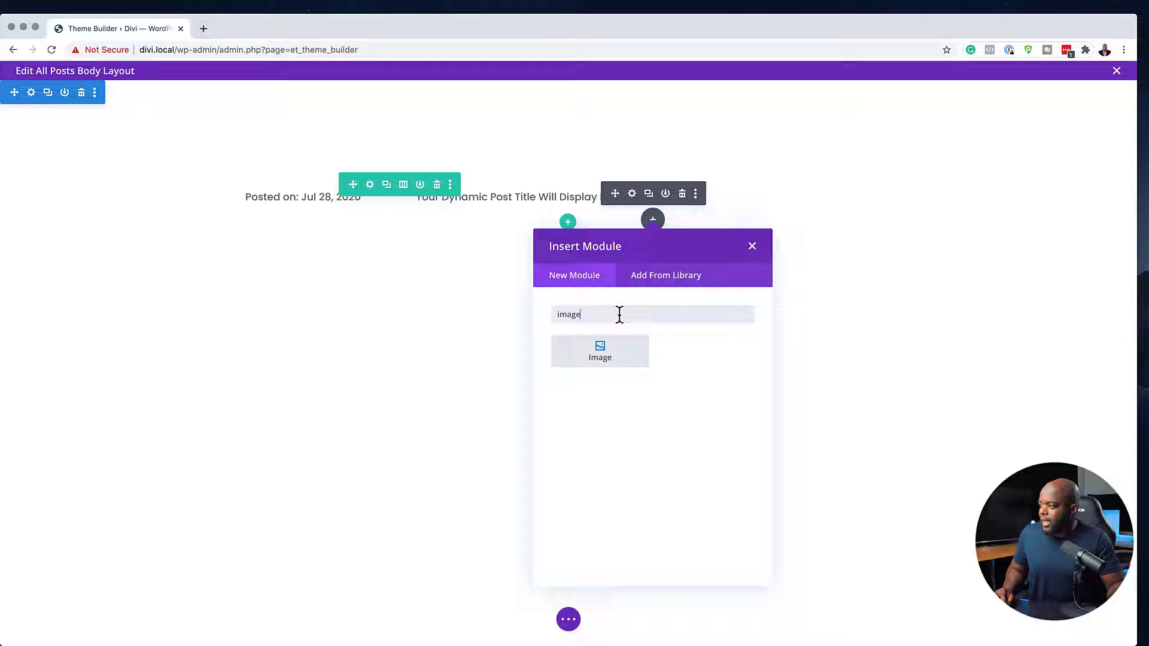
click(626, 357)
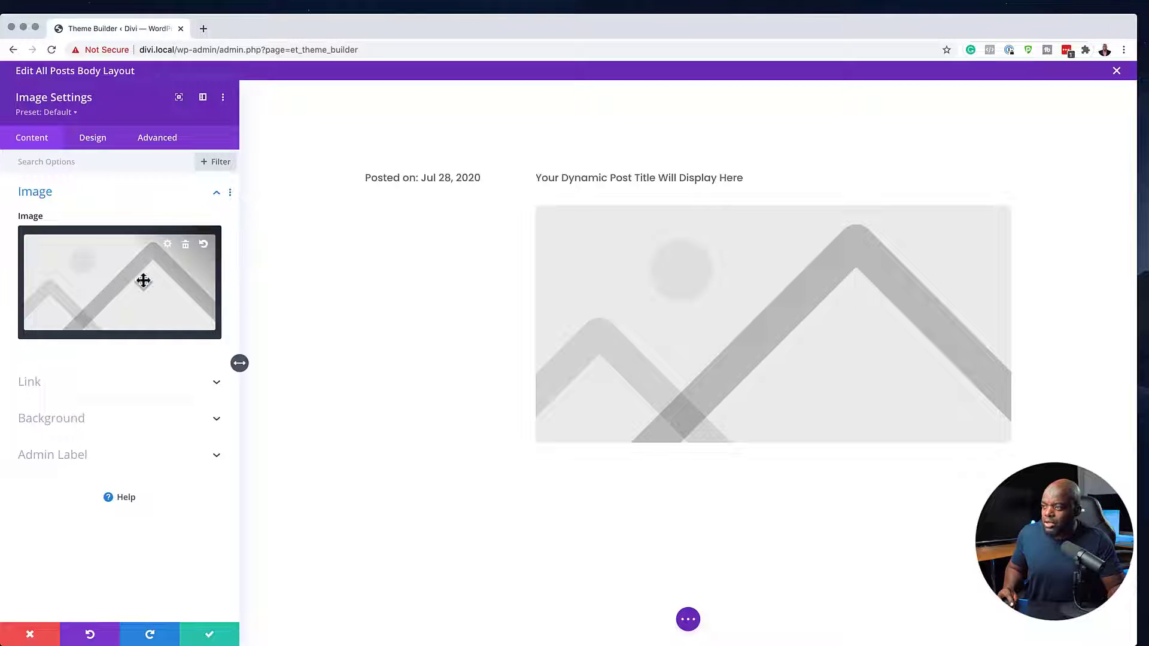
click(185, 244)
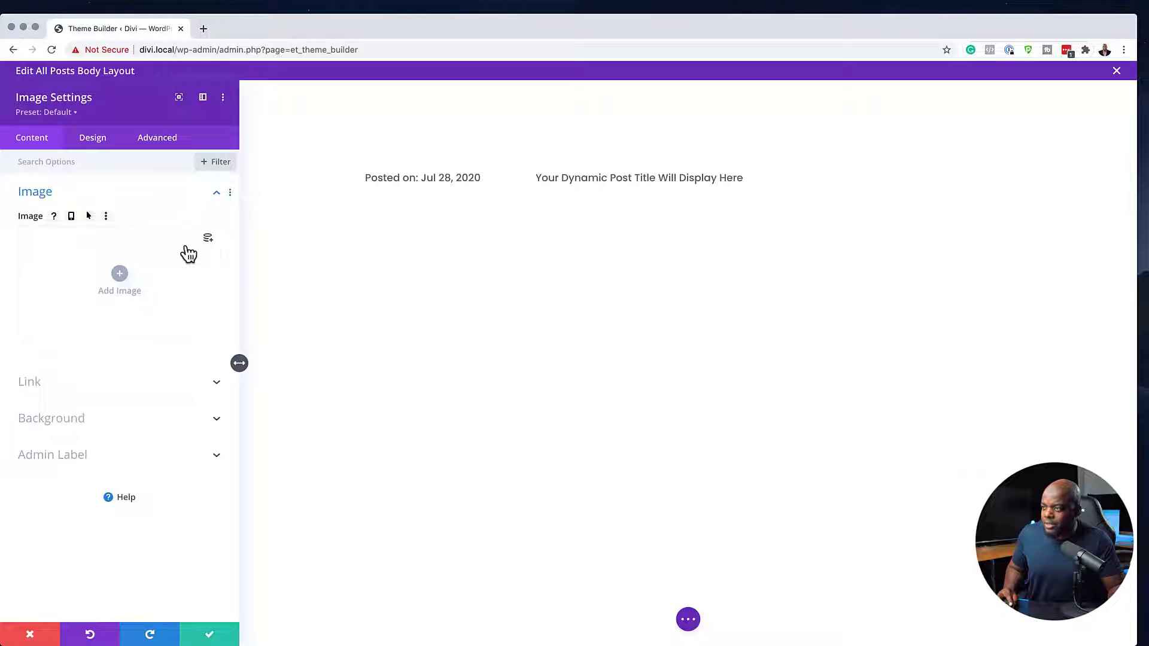
click(210, 238)
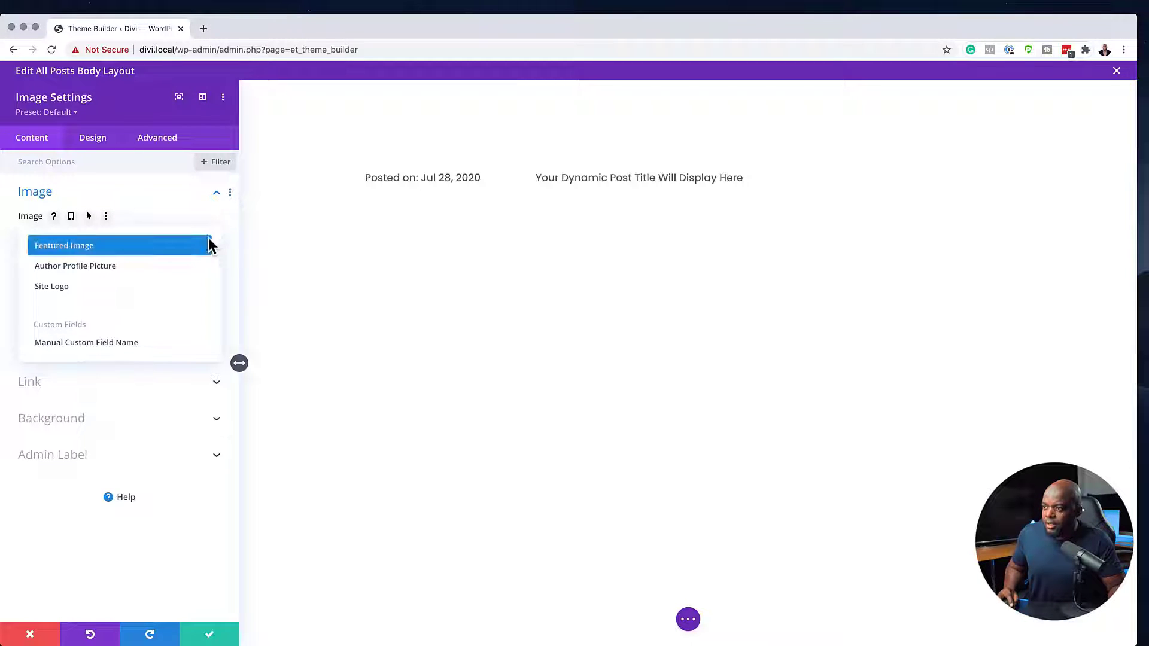
click(166, 250)
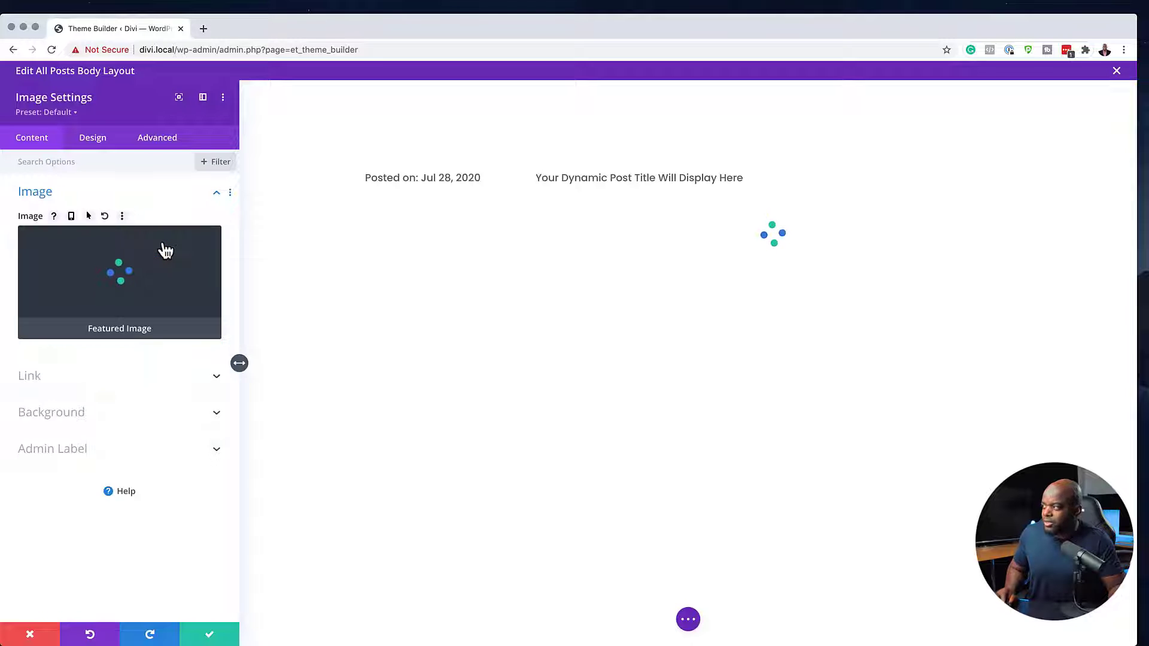
click(209, 635)
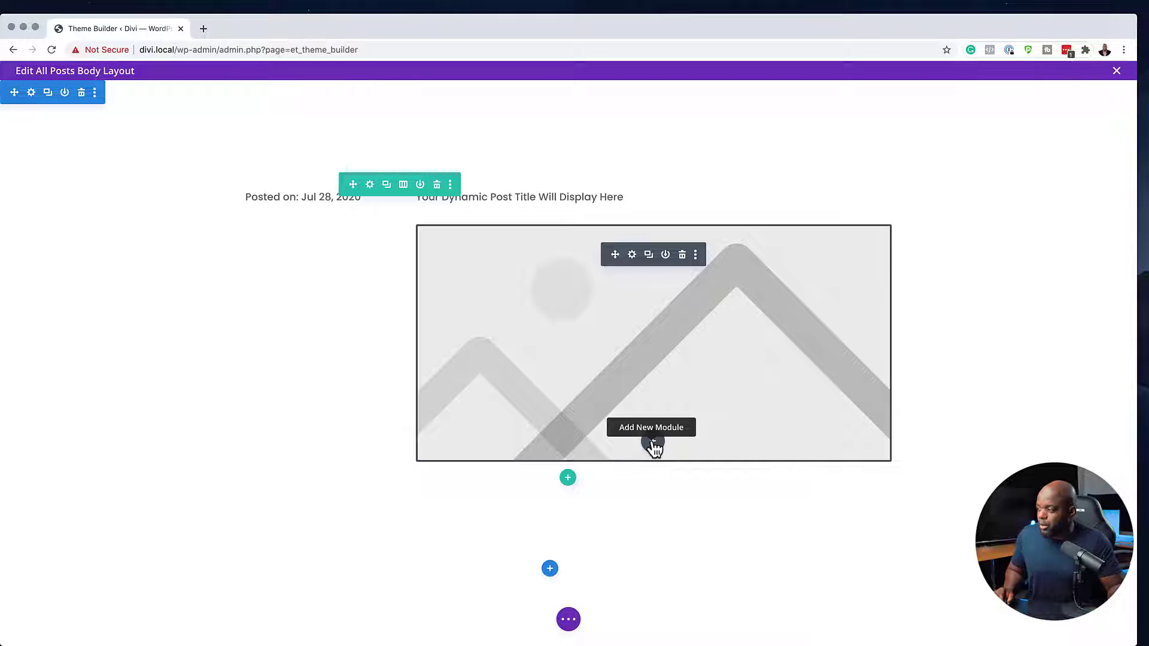
- Insert a Post Content module below the featured image
click(653, 442)
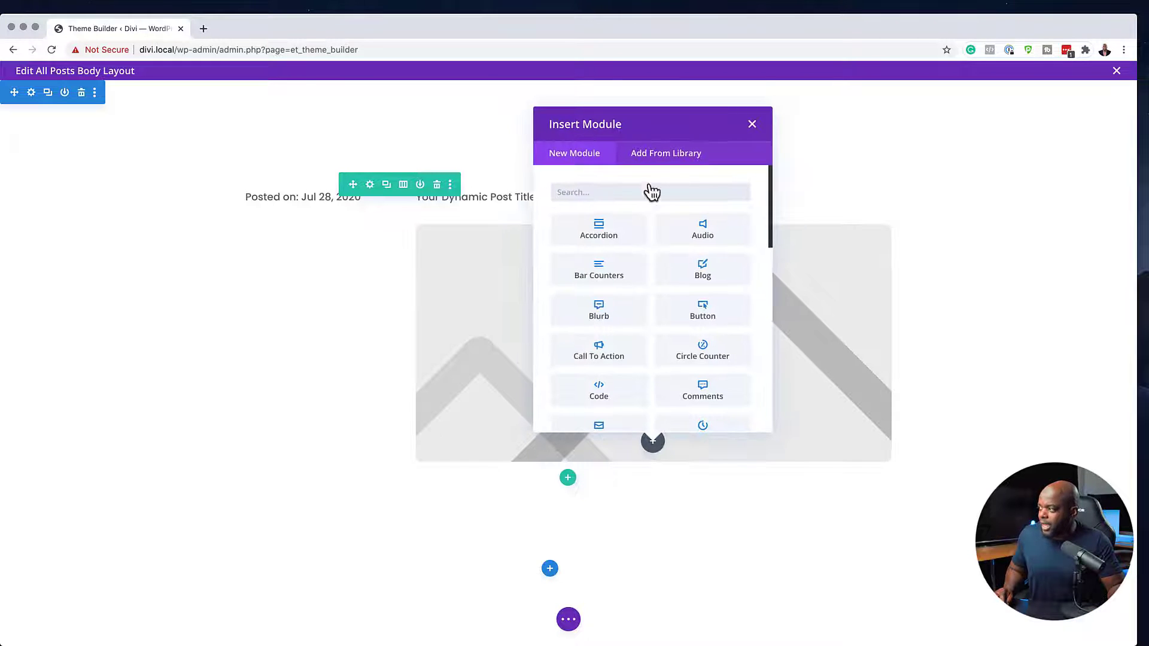
text(post)
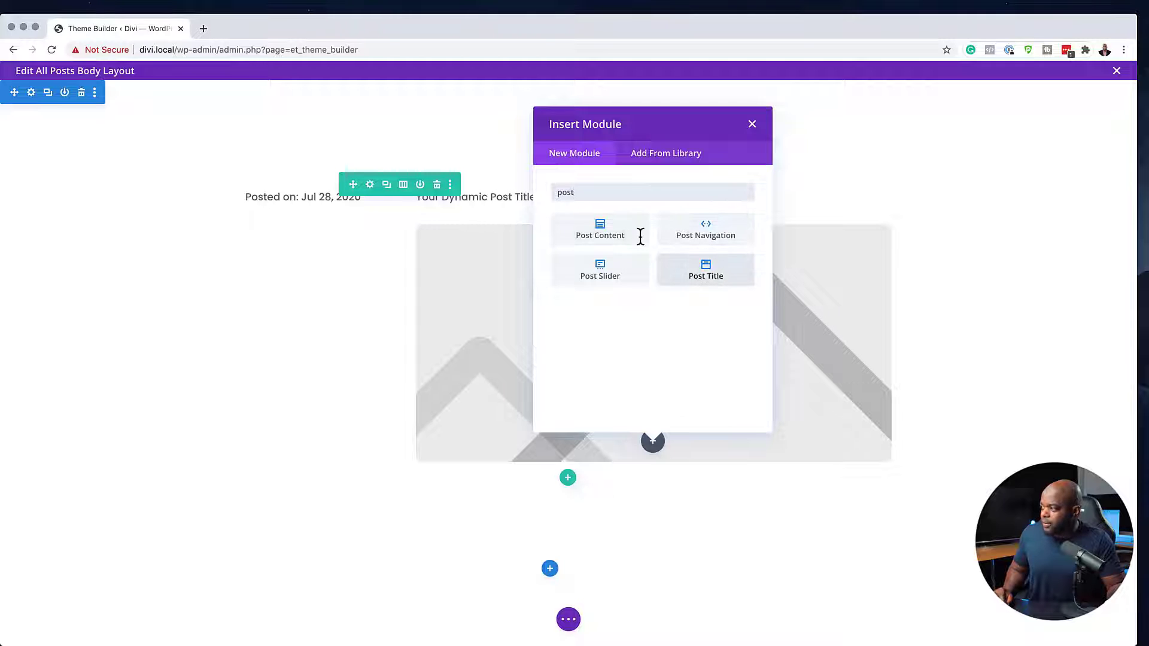
click(624, 235)
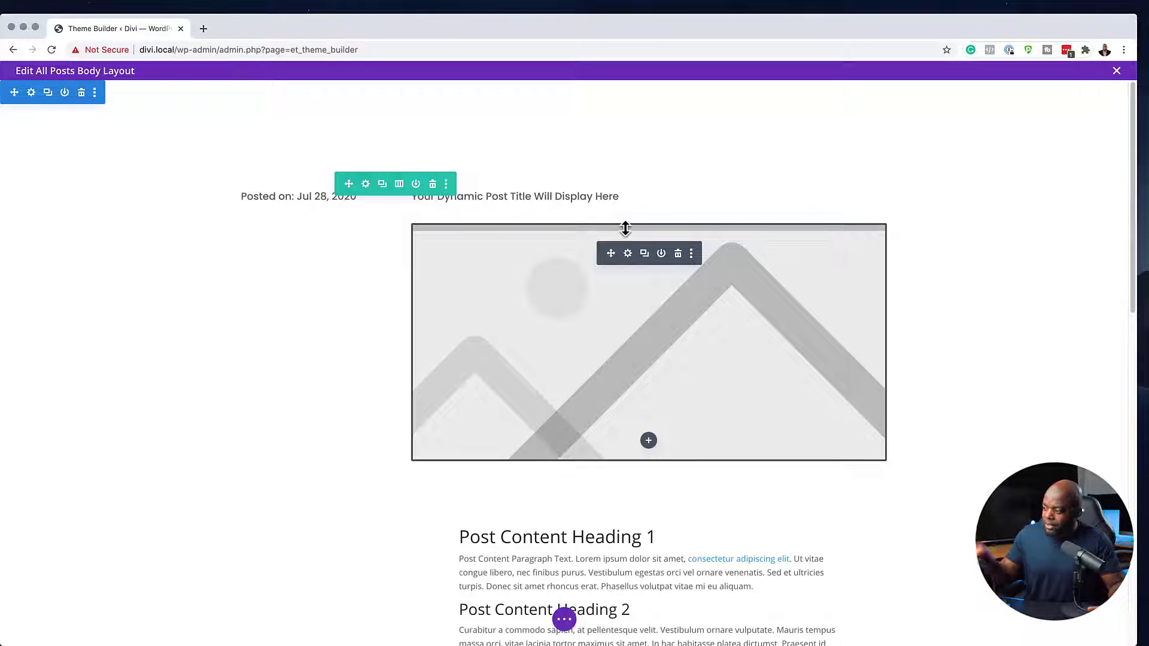
- Set the body text font of the Post Content module to Poppins
scroll(620, 264, down, 6)
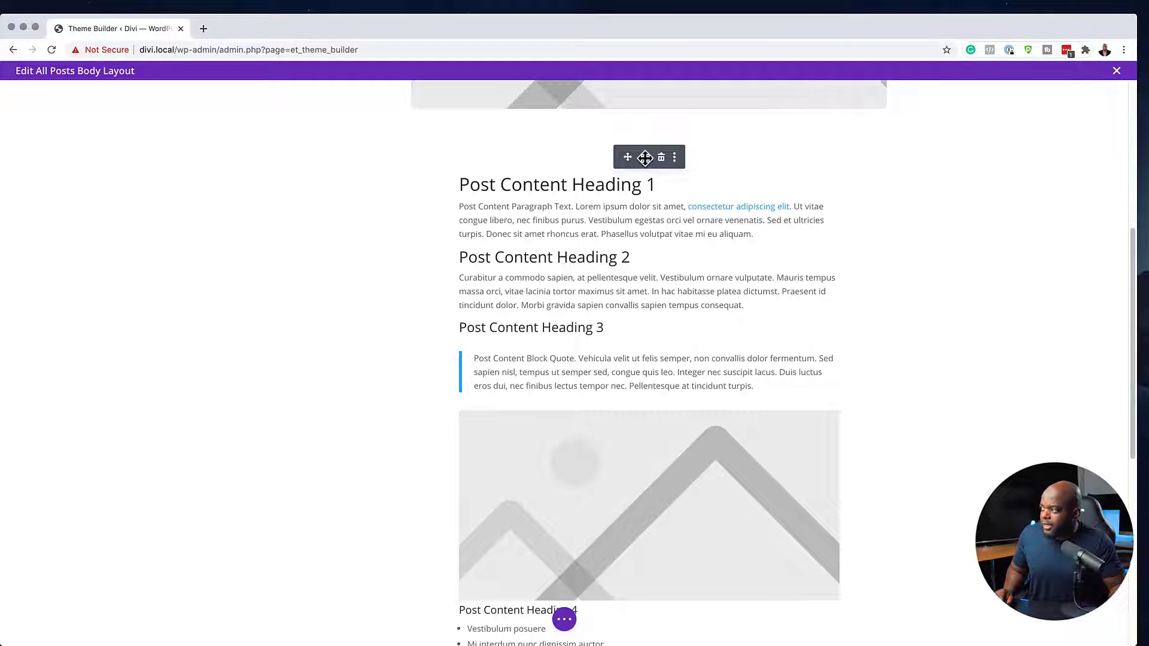
click(644, 157)
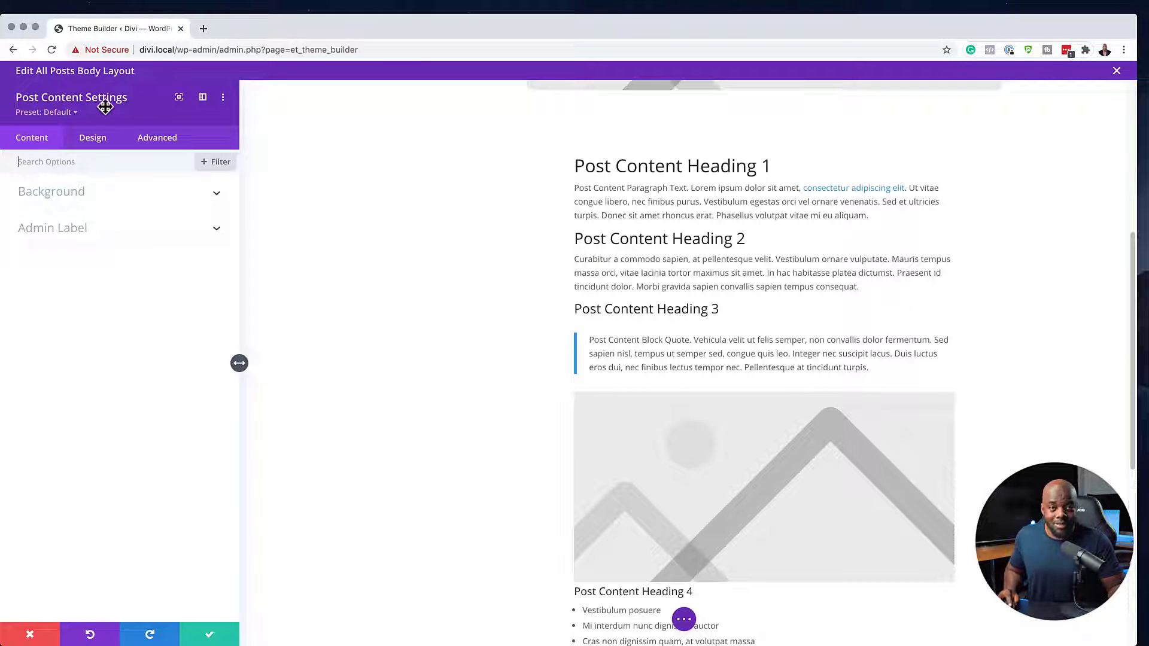
click(101, 139)
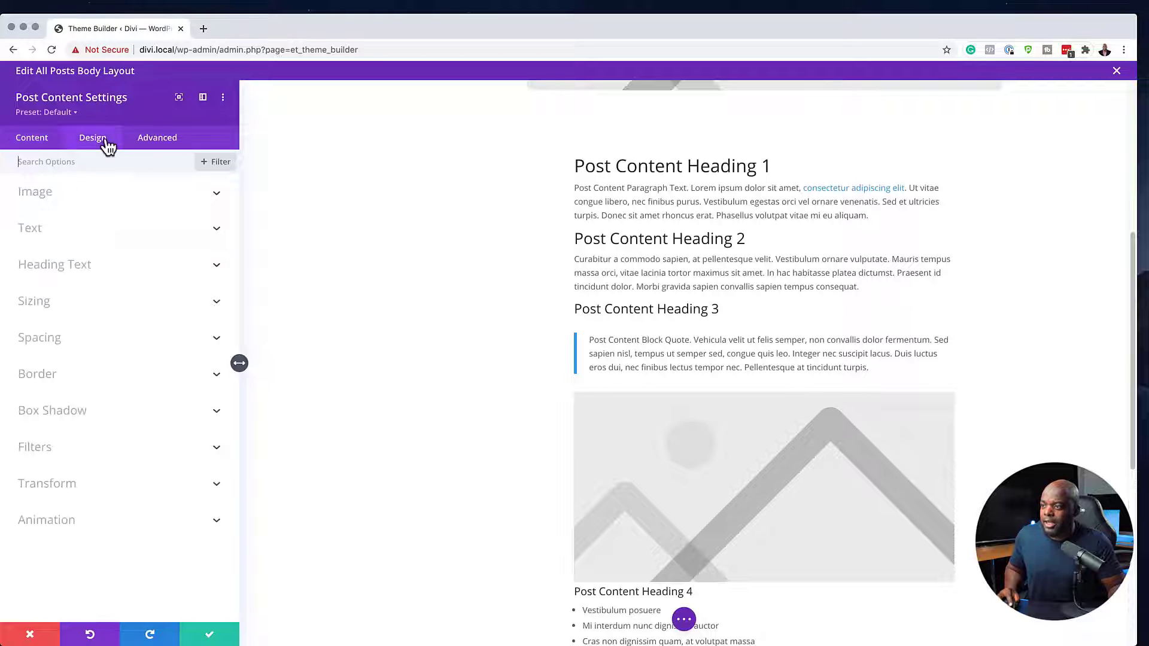
click(62, 236)
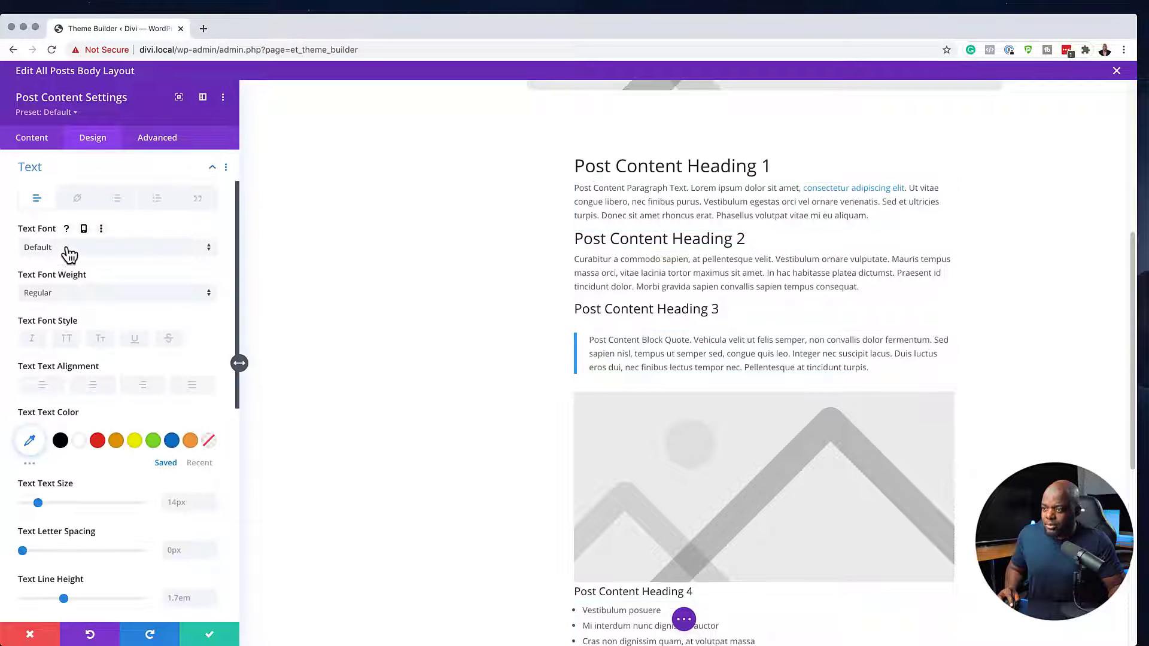
click(69, 256)
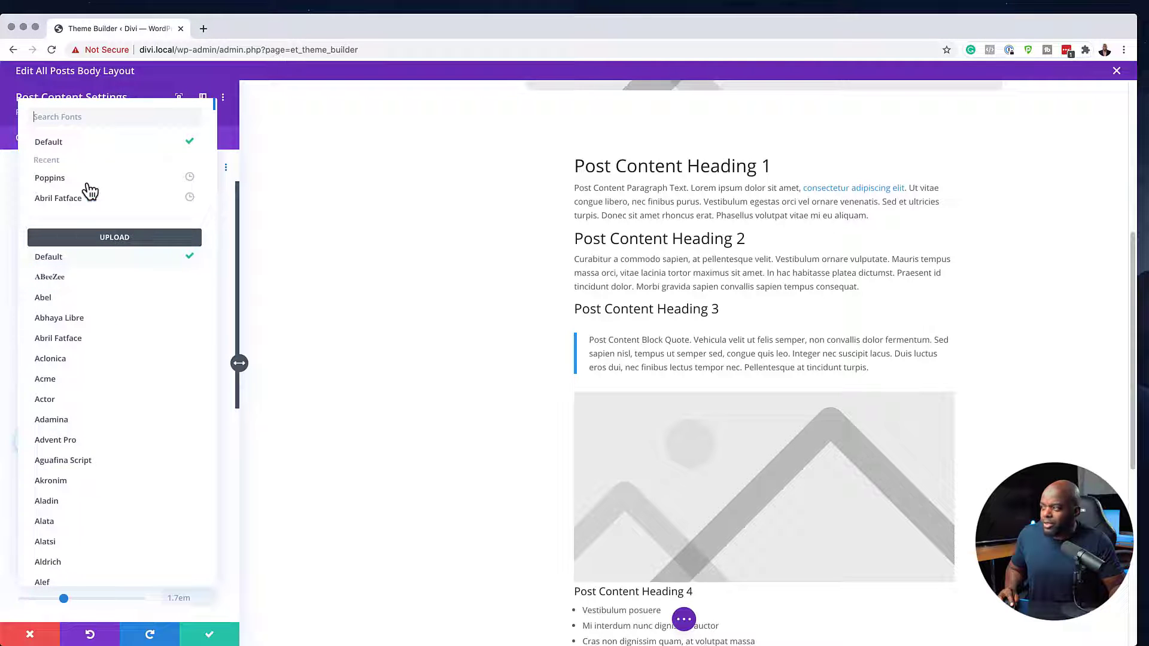
click(93, 185)
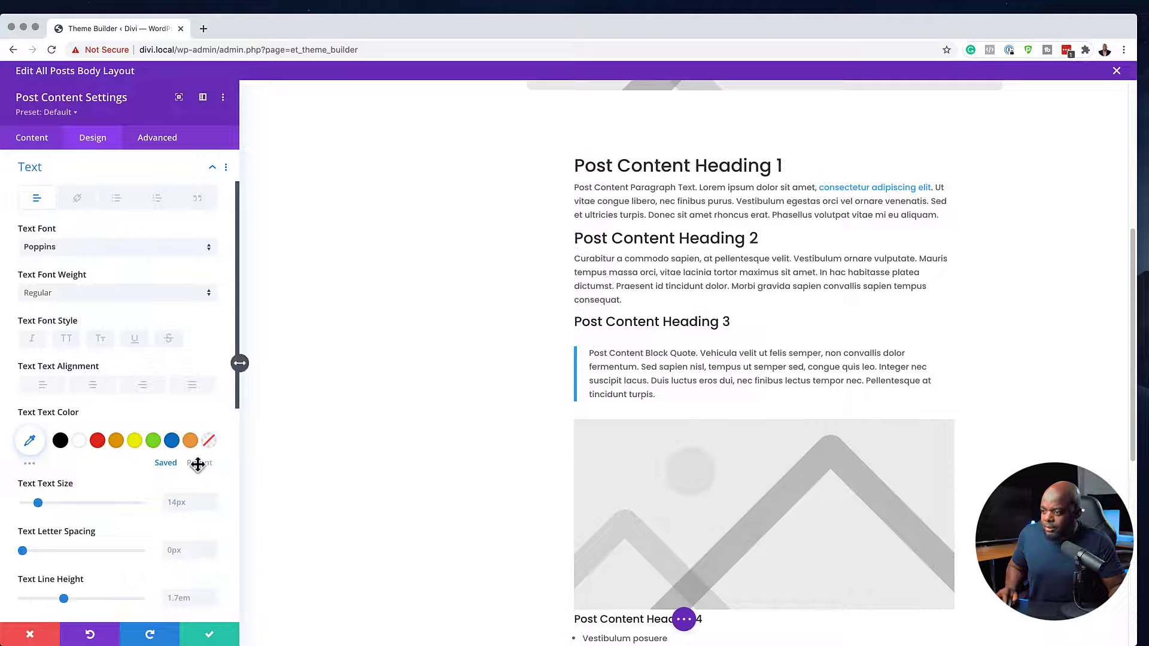
- Set the post content's body text size to 17px and its line height to 1.9em
key(Up)
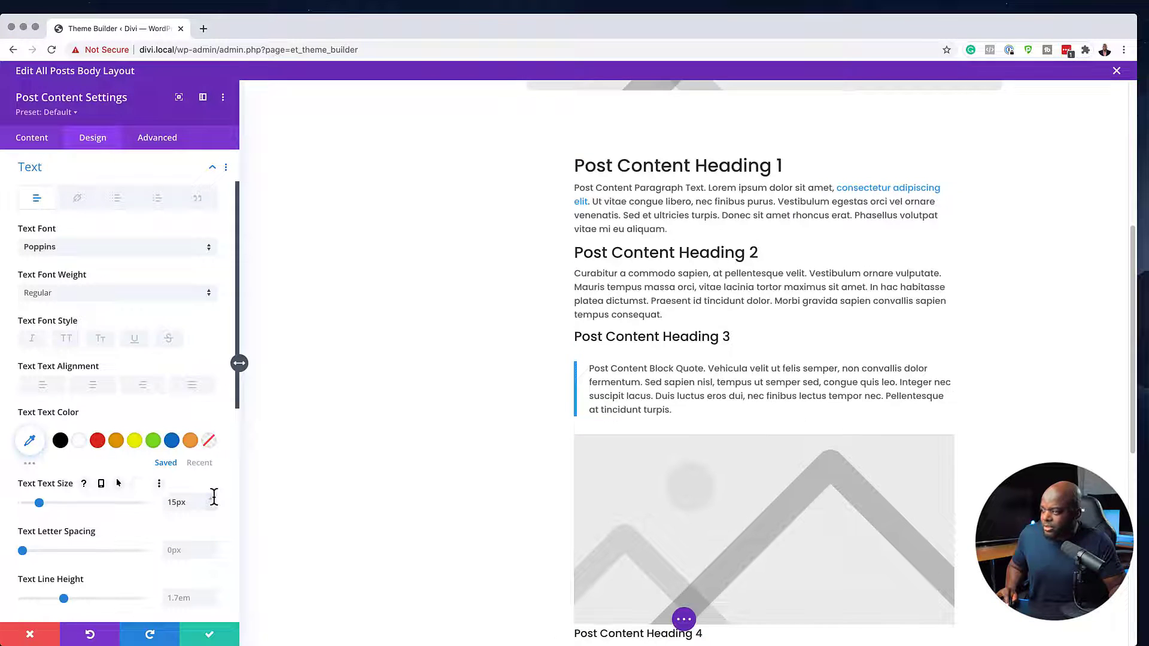
click(211, 499)
scroll(192, 509, down, 3)
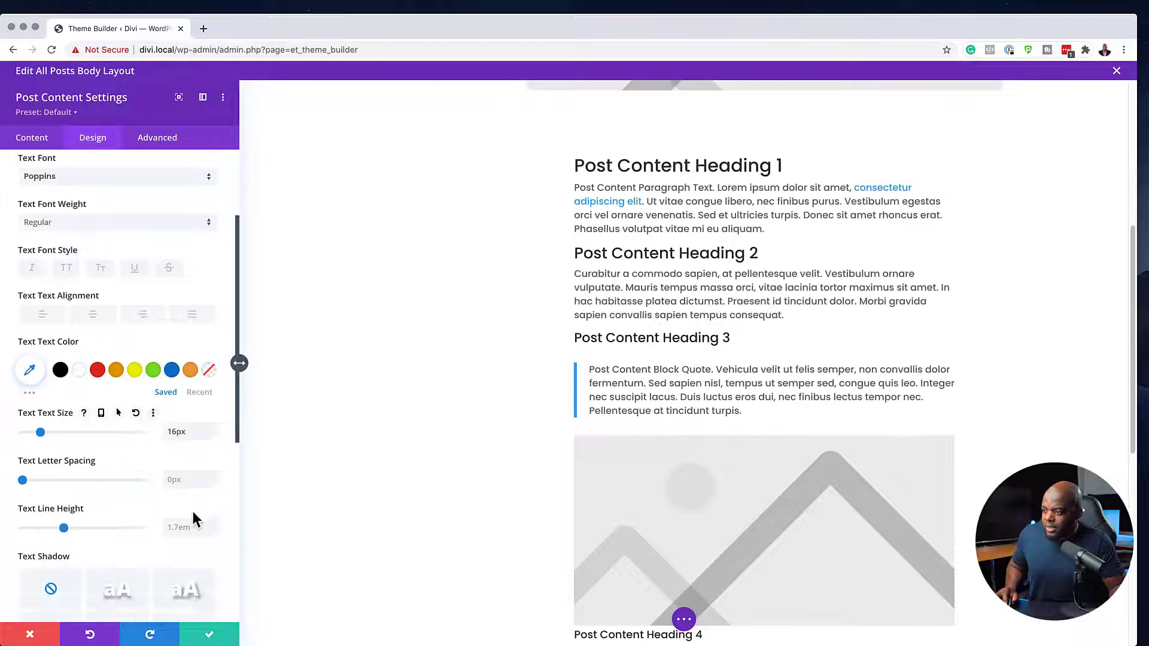
click(213, 516)
key(Up)
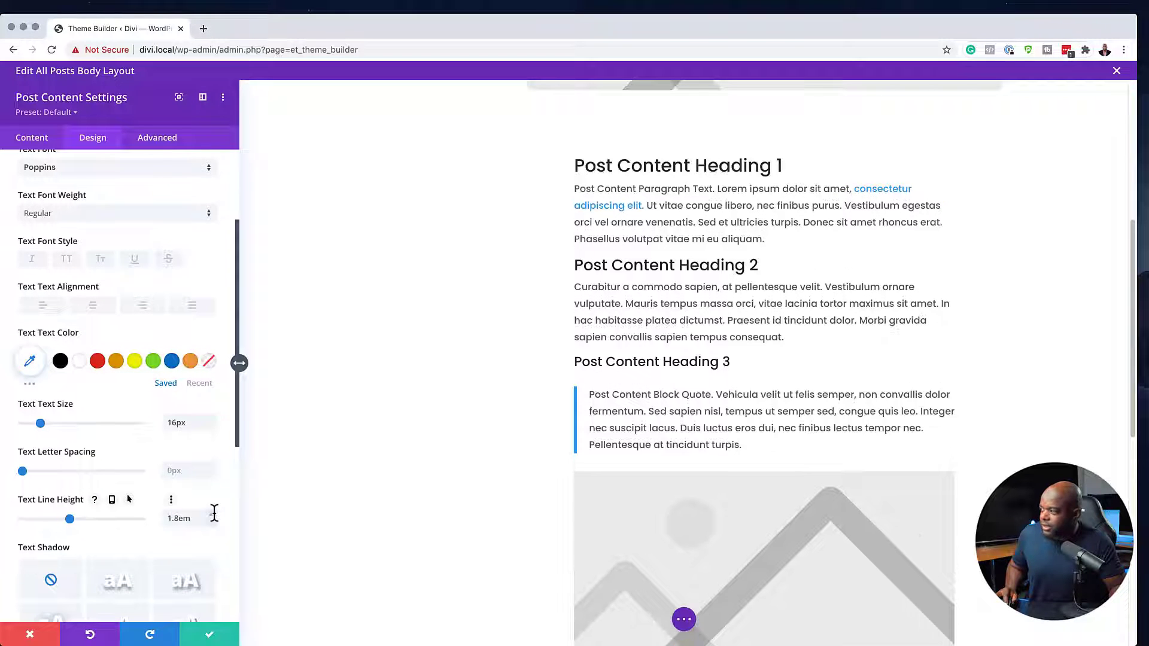
click(211, 422)
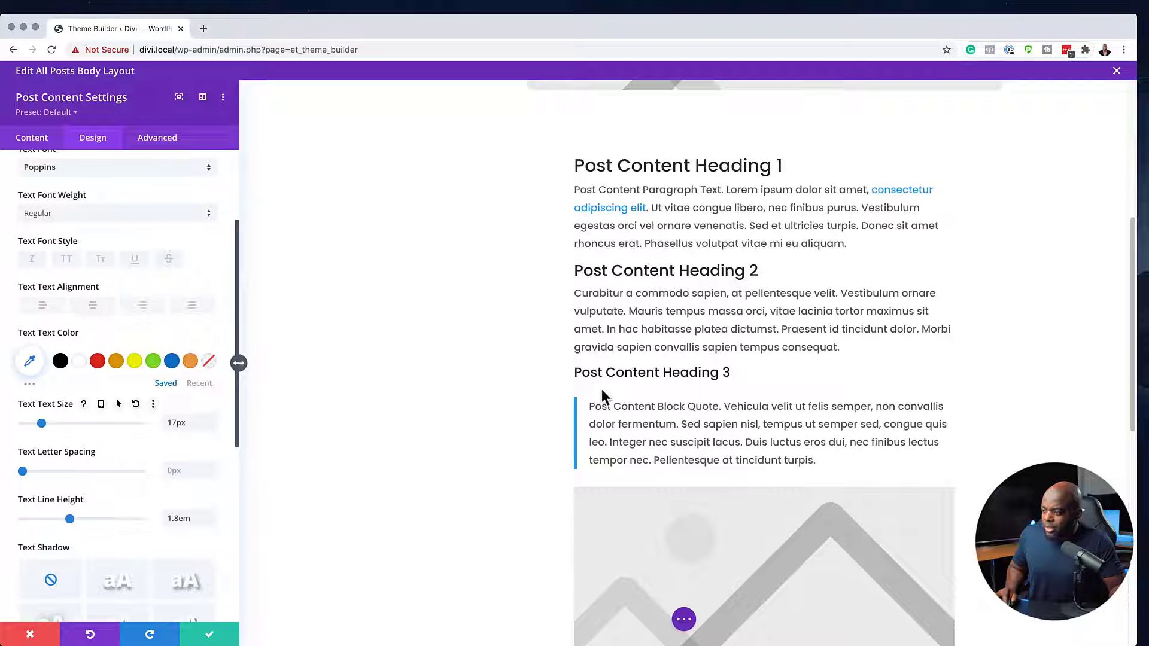
click(210, 516)
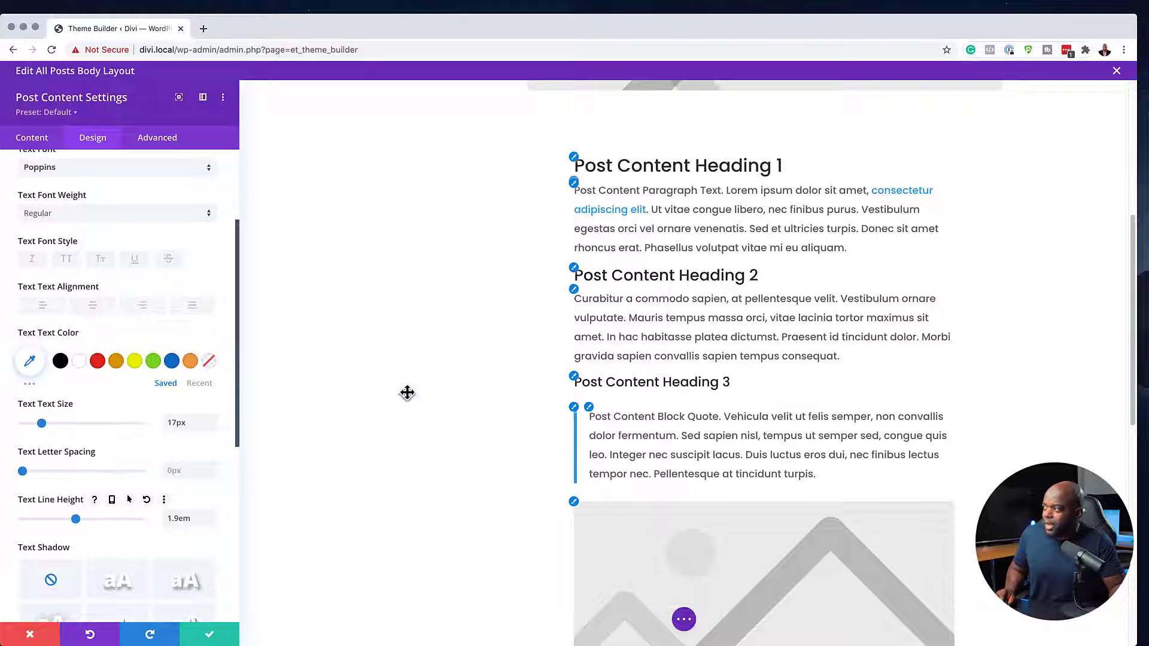
- Make the post content's Heading 1 bold with a text size of 38px
click(574, 158)
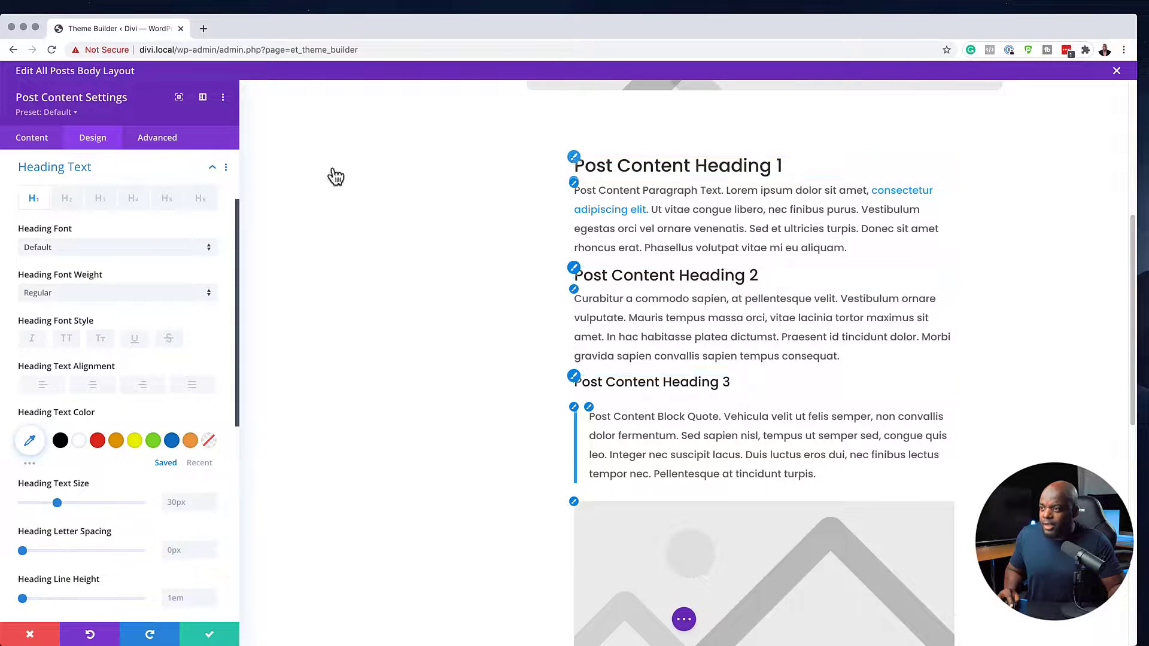
click(155, 298)
click(69, 368)
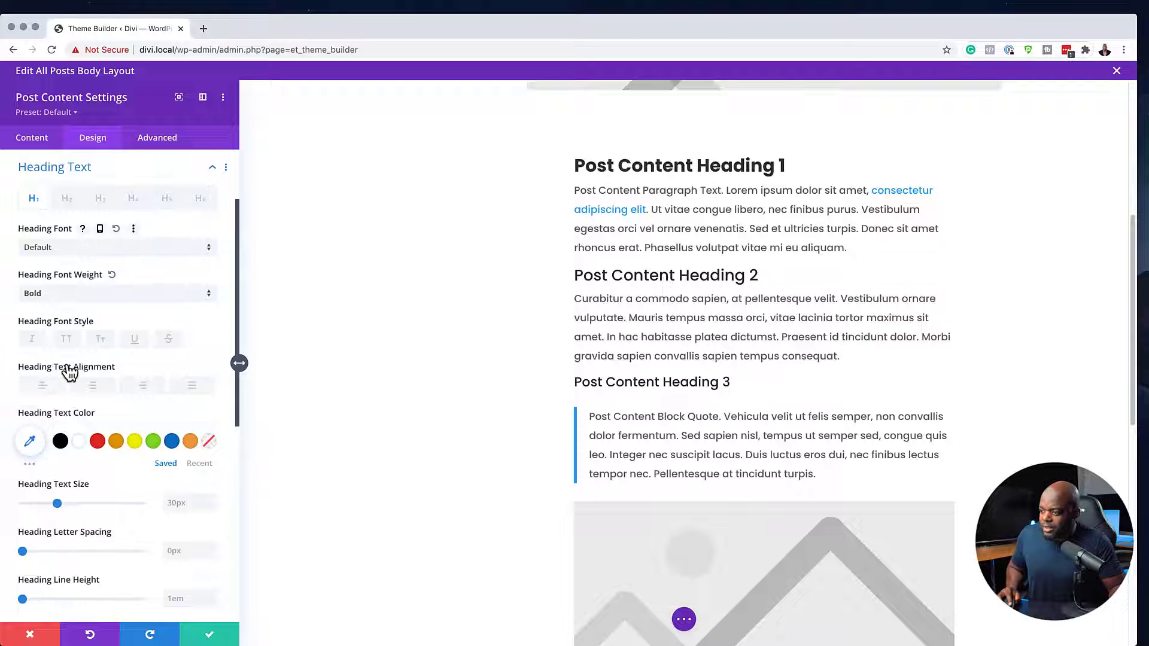
scroll(213, 505, up, 7)
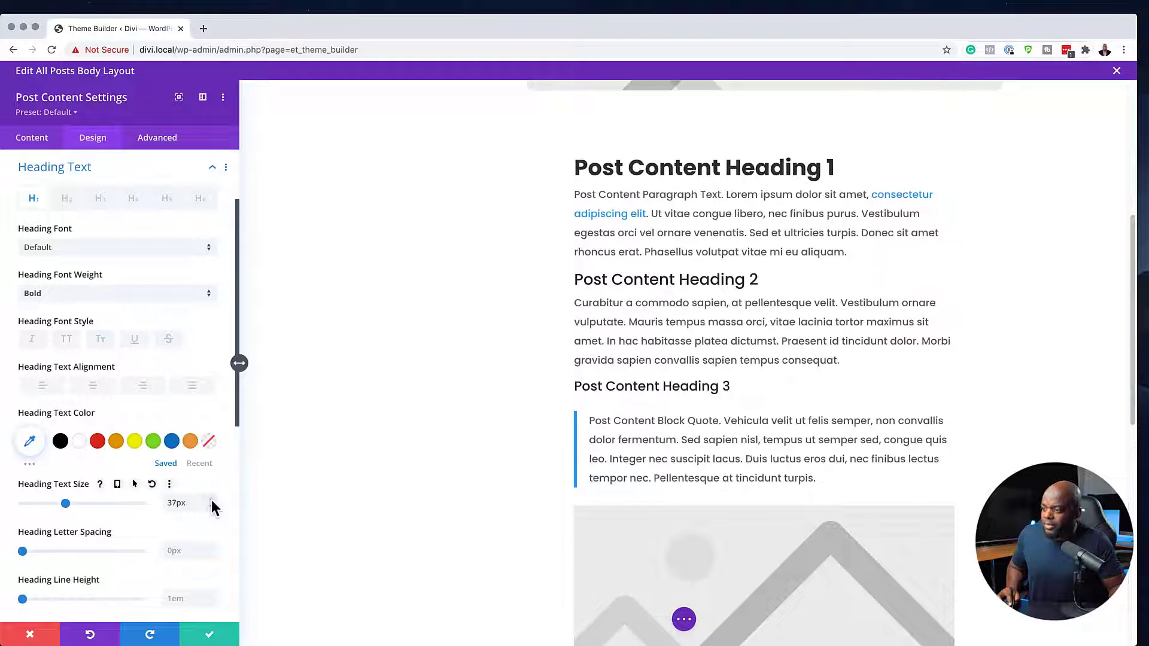
scroll(213, 506, up, 1)
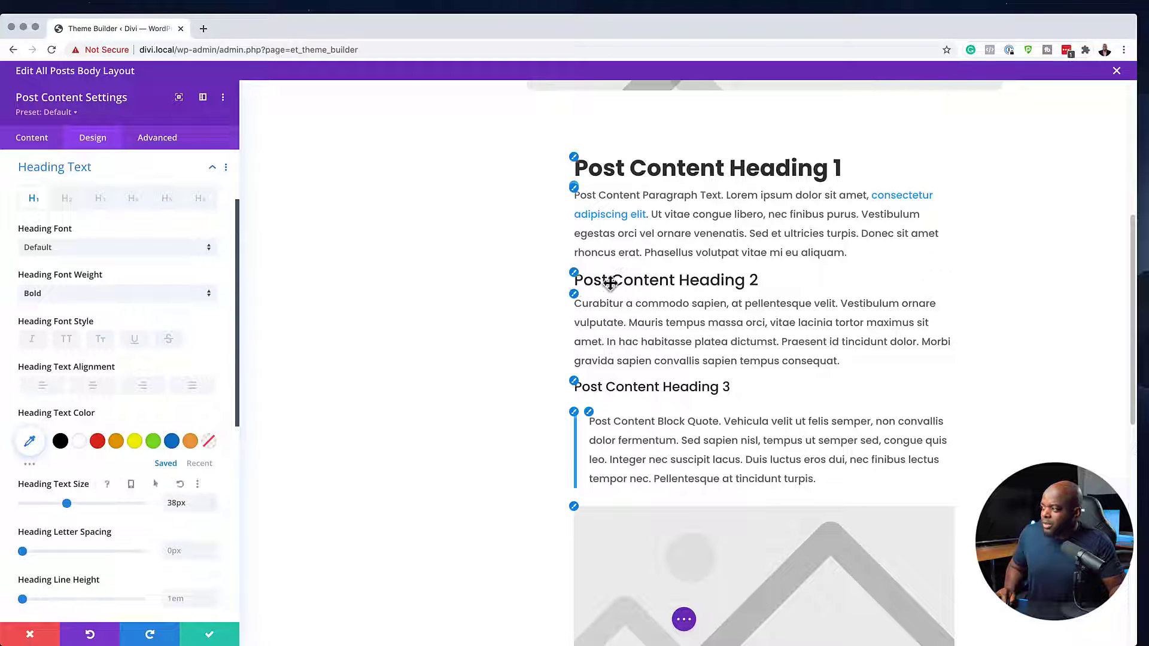
- Set the post content's Heading 2 text size to 30px and its font weight to Bold
click(577, 280)
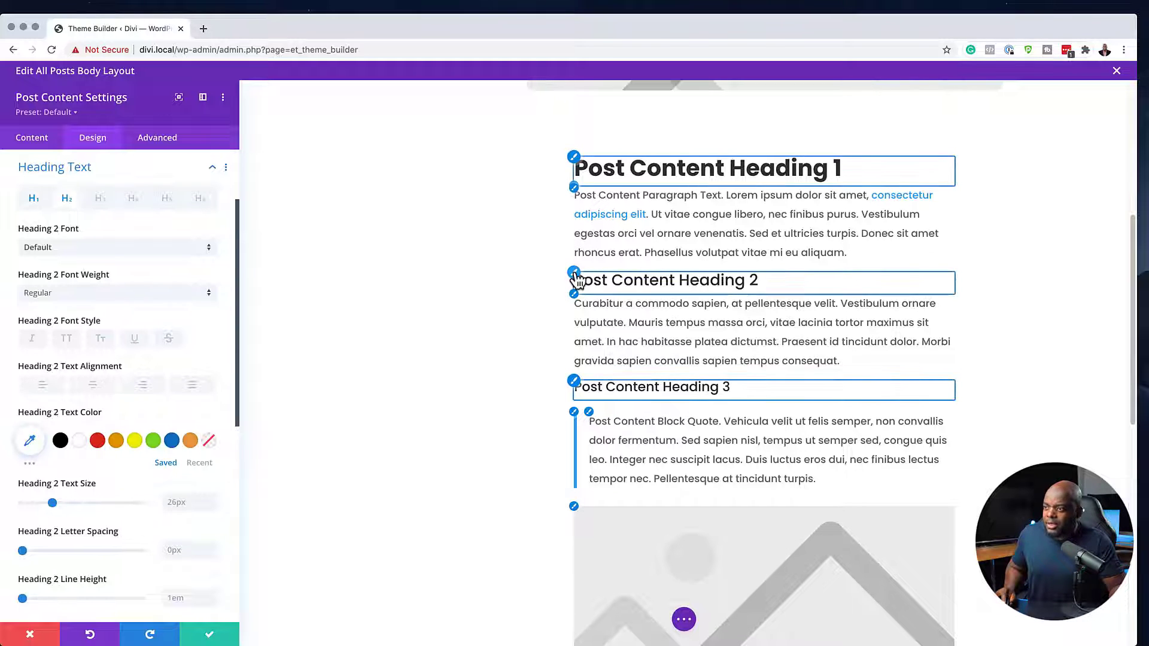
scroll(213, 502, up, 4)
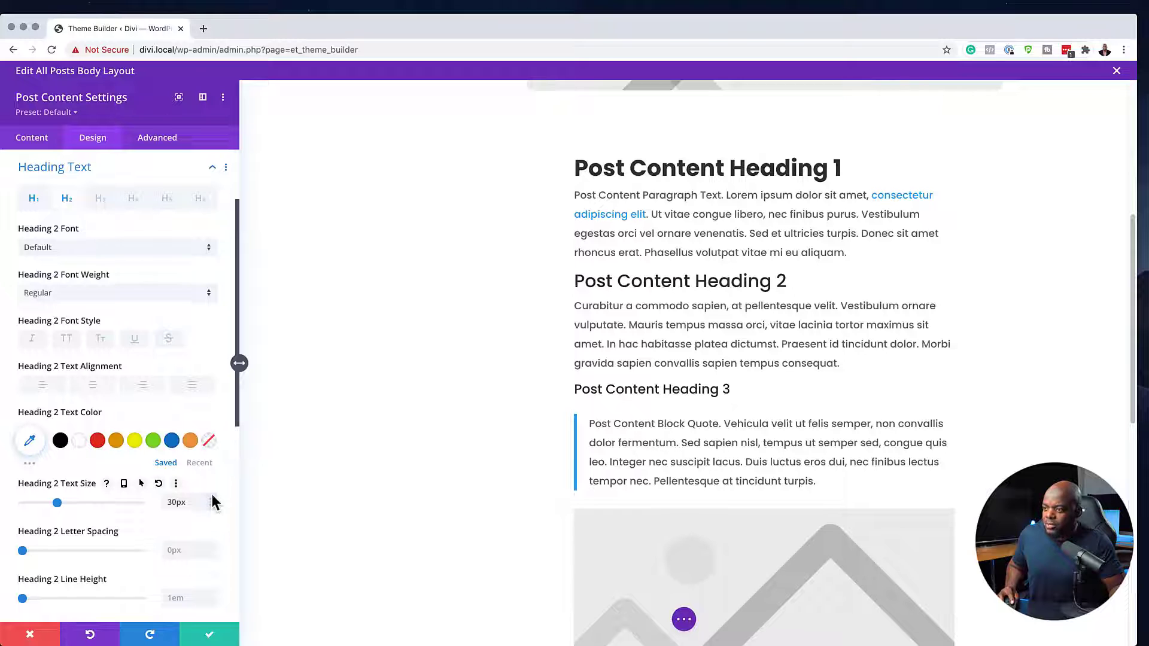
click(65, 295)
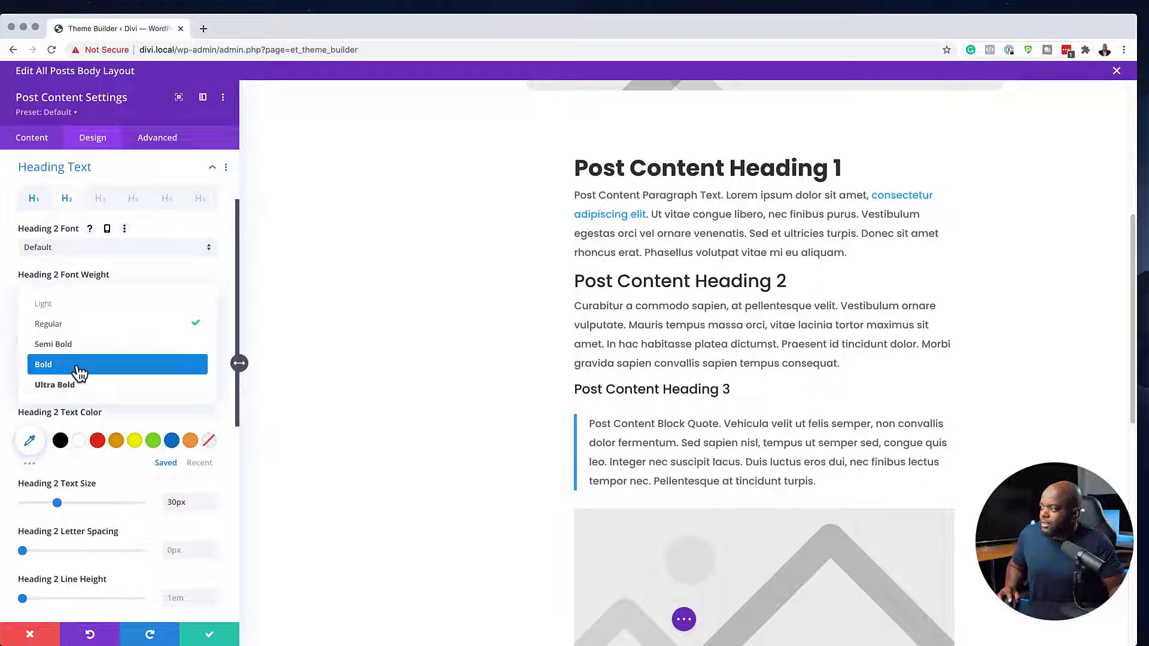
click(78, 366)
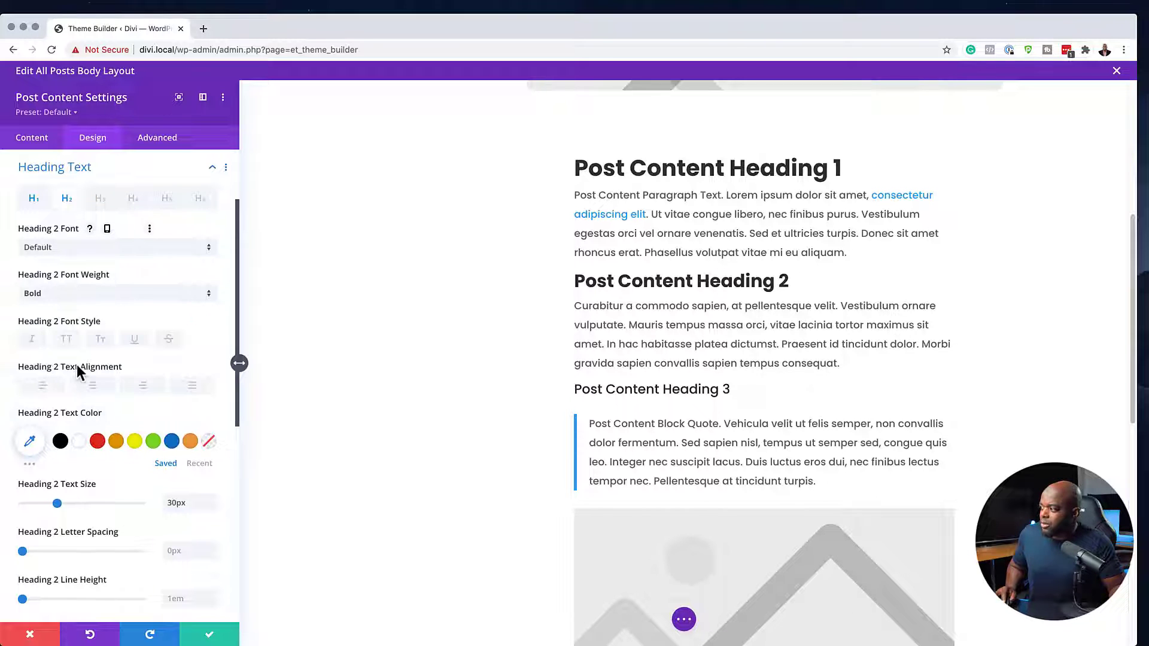
- Set the post content's Heading 3 font weight to Bold and save the module
click(578, 392)
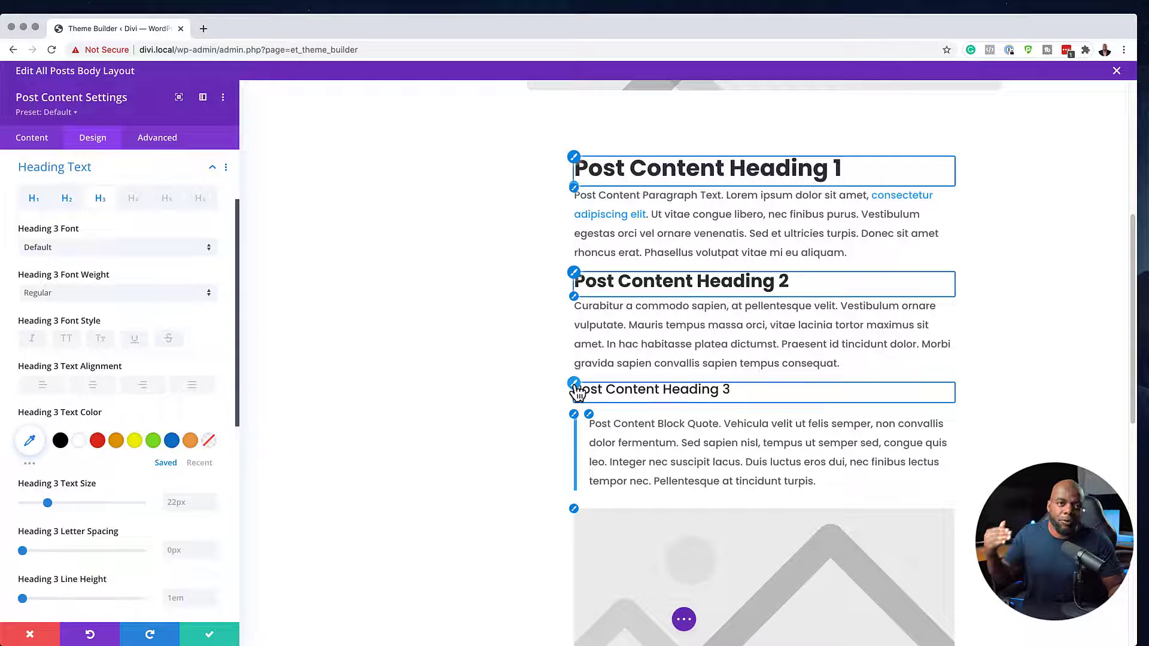
click(160, 295)
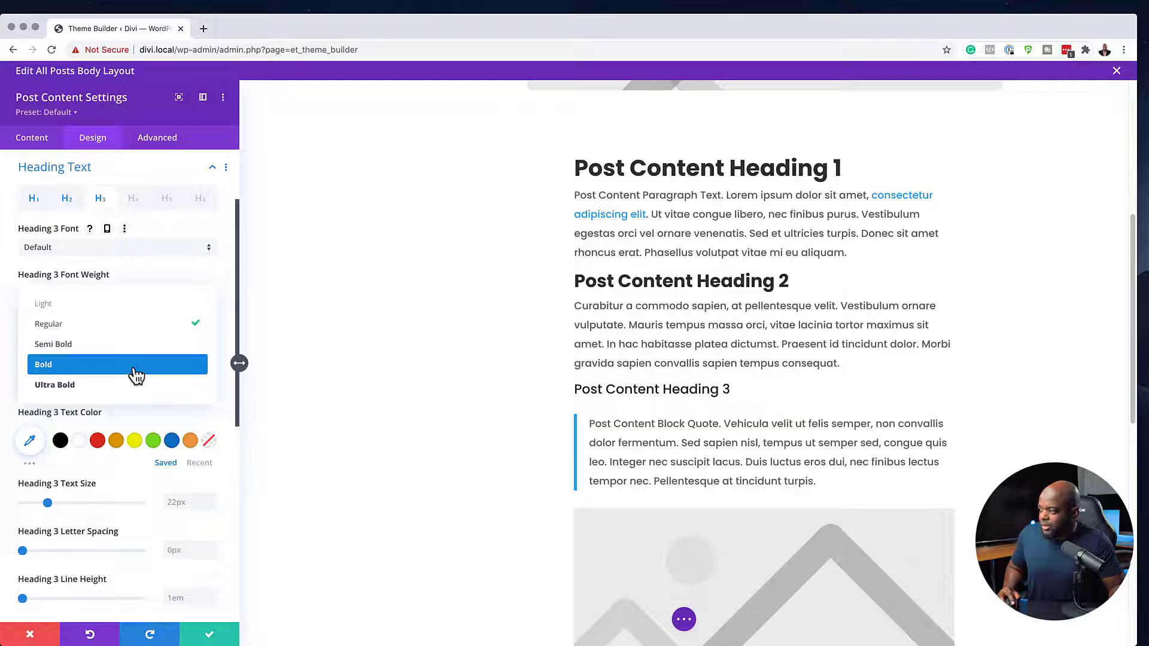
click(136, 375)
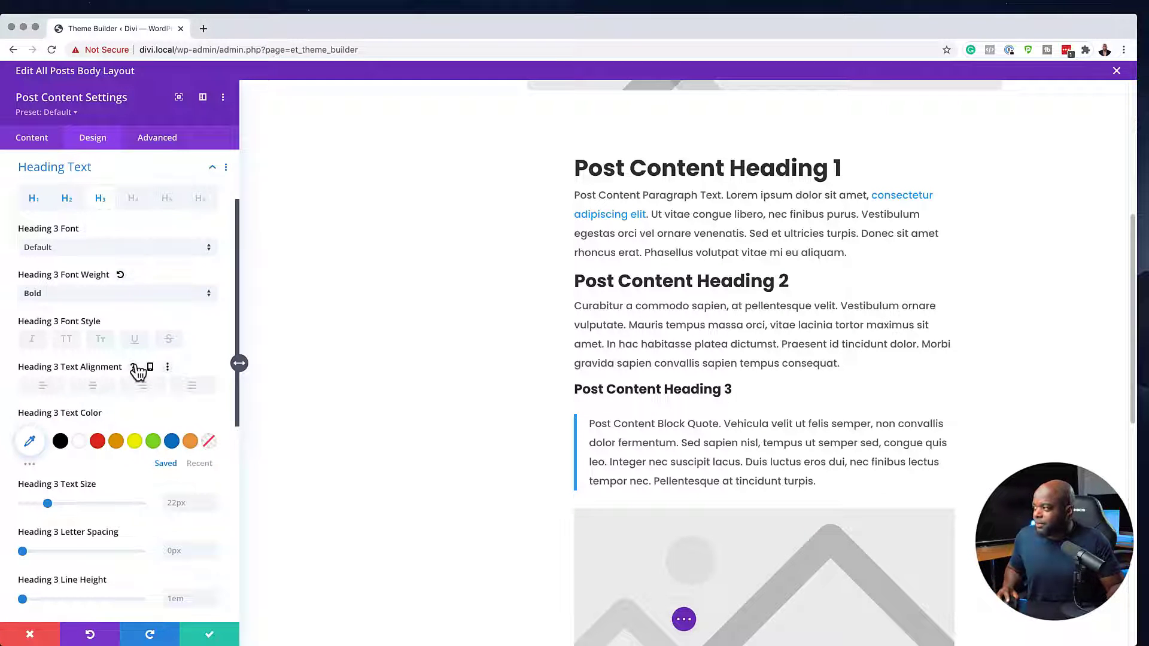
scroll(783, 404, up, 3)
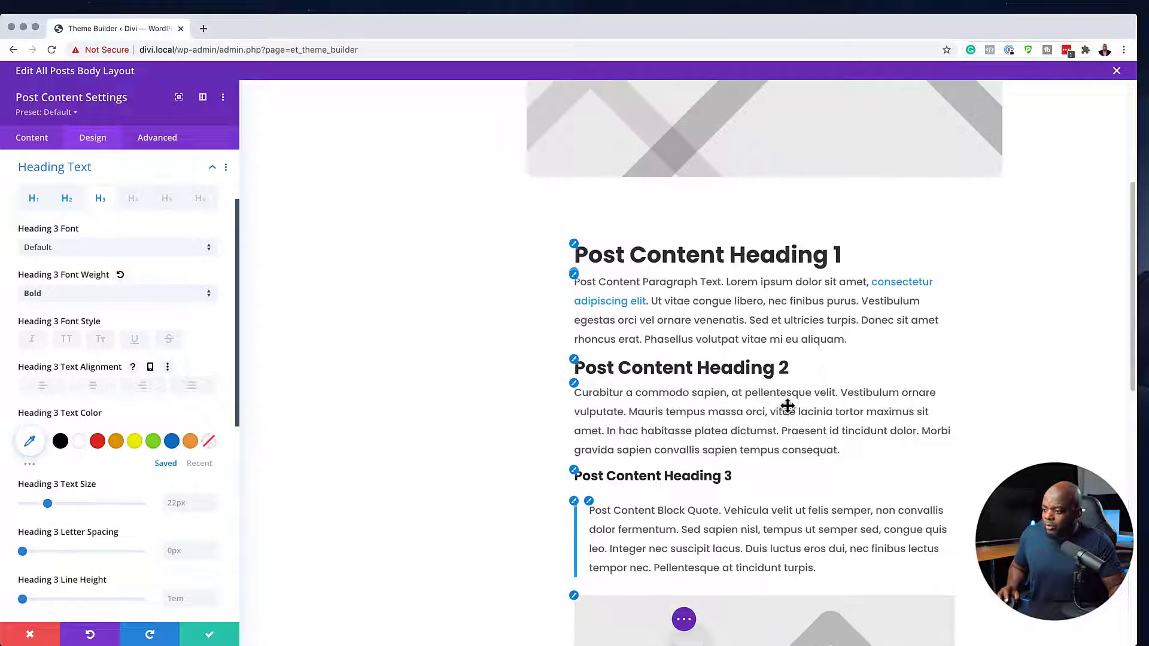
click(211, 638)
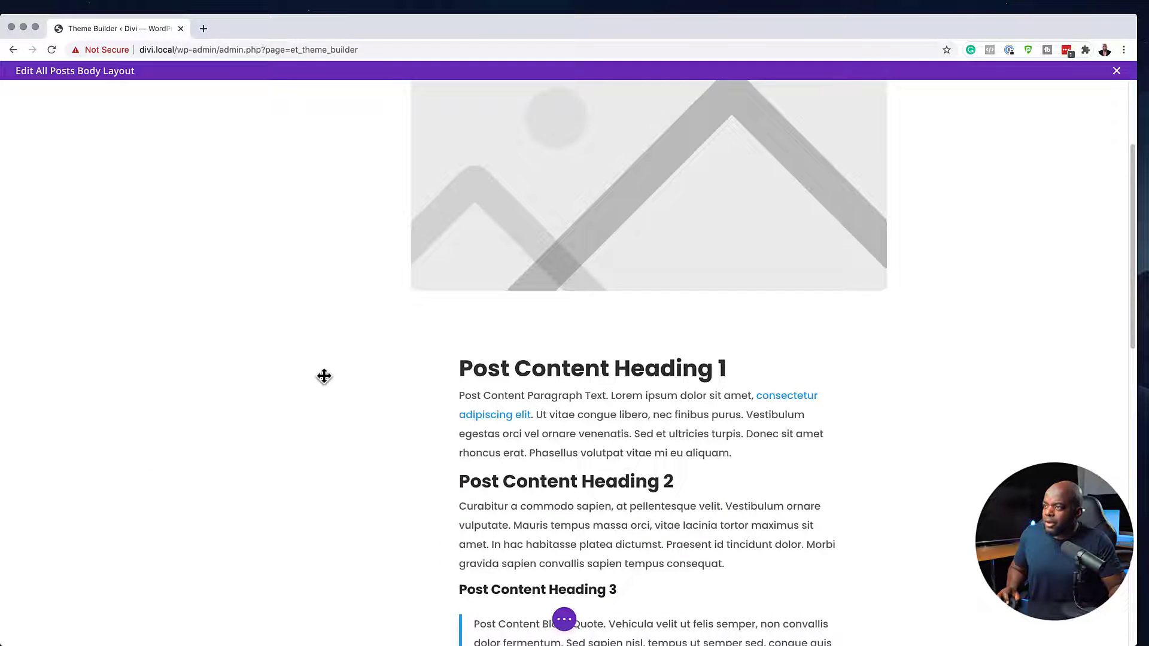
- Set the section's linked top and bottom padding to 0vw and save the section
scroll(323, 375, up, 3)
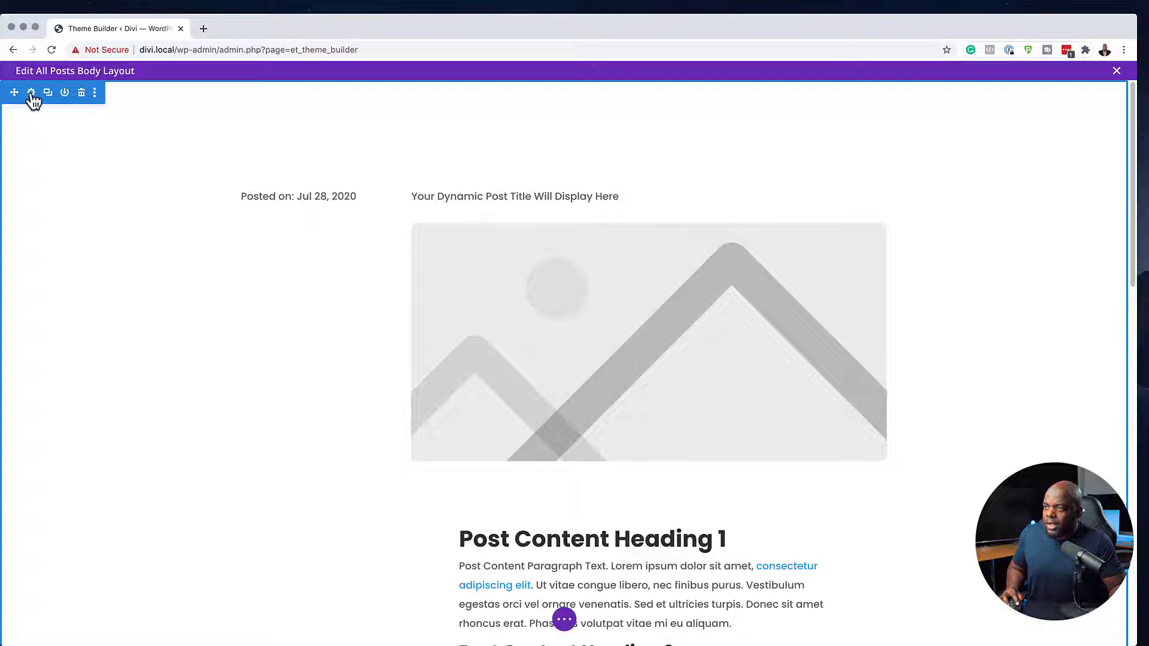
click(31, 94)
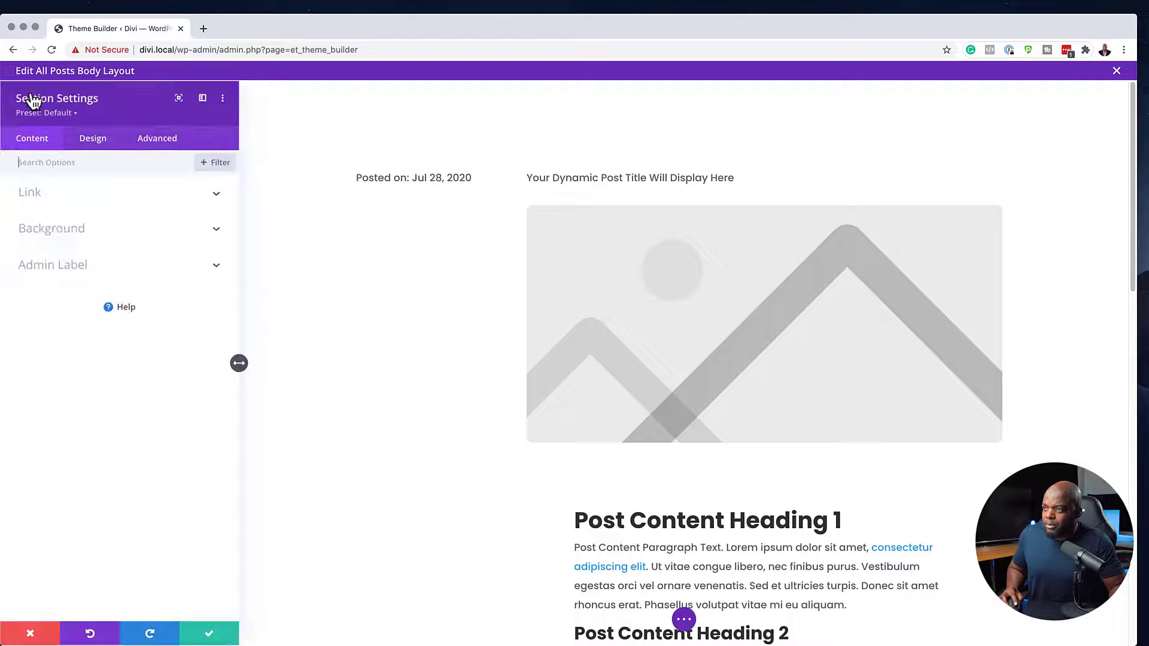
click(92, 138)
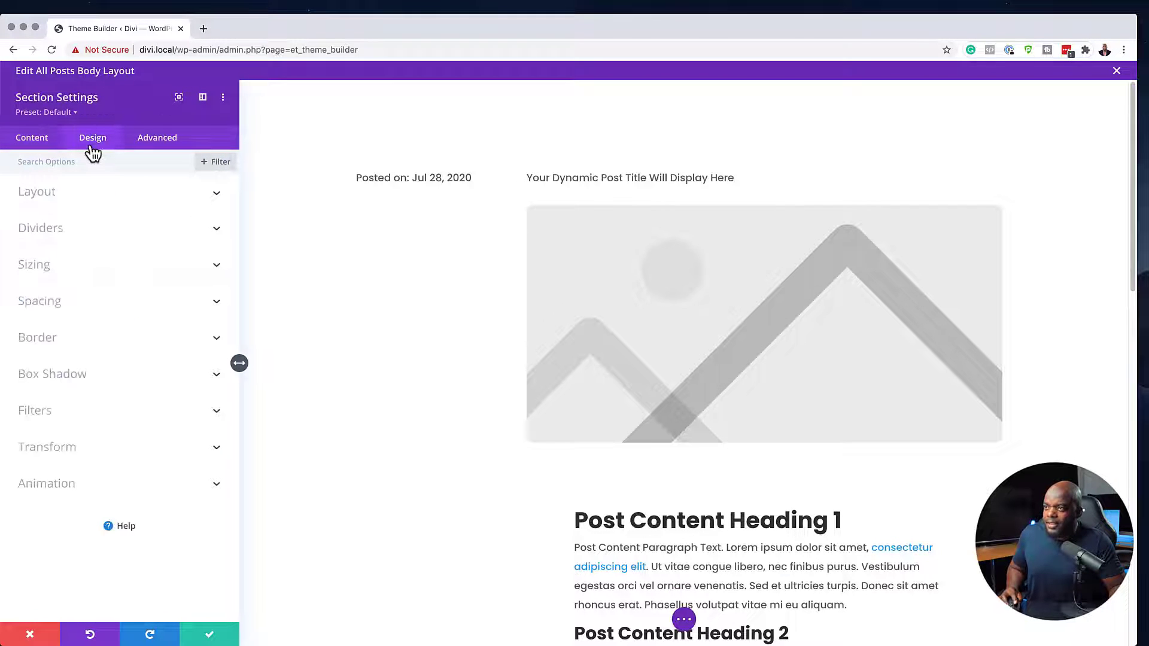
click(64, 299)
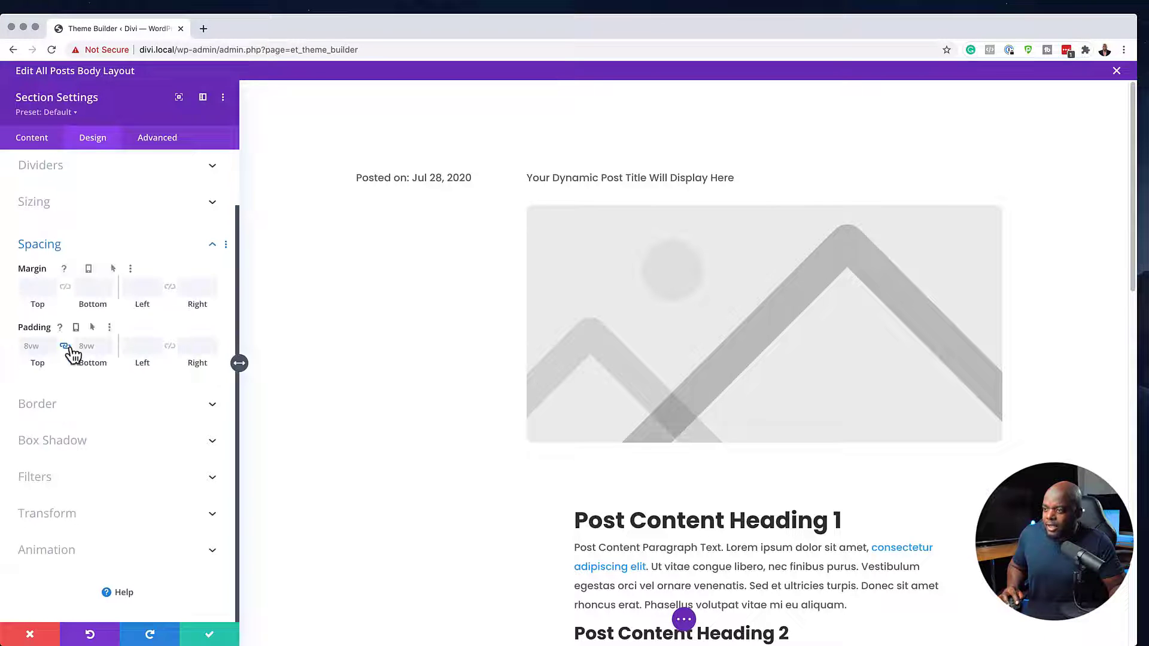
click(42, 347)
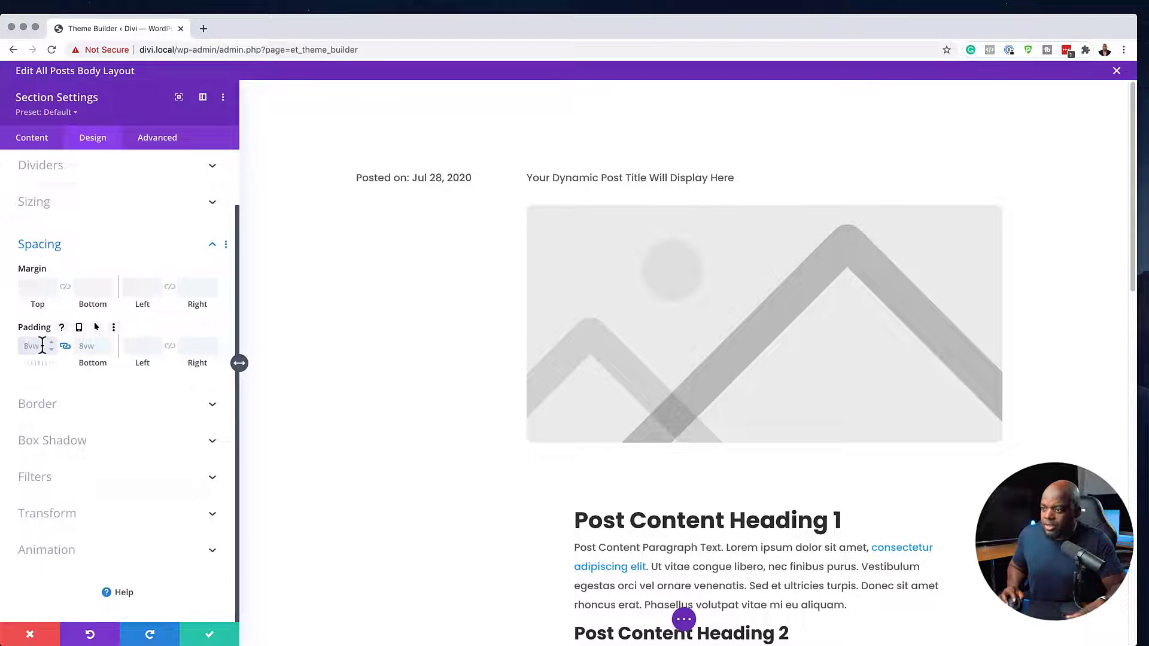
text(0vw)
click(212, 636)
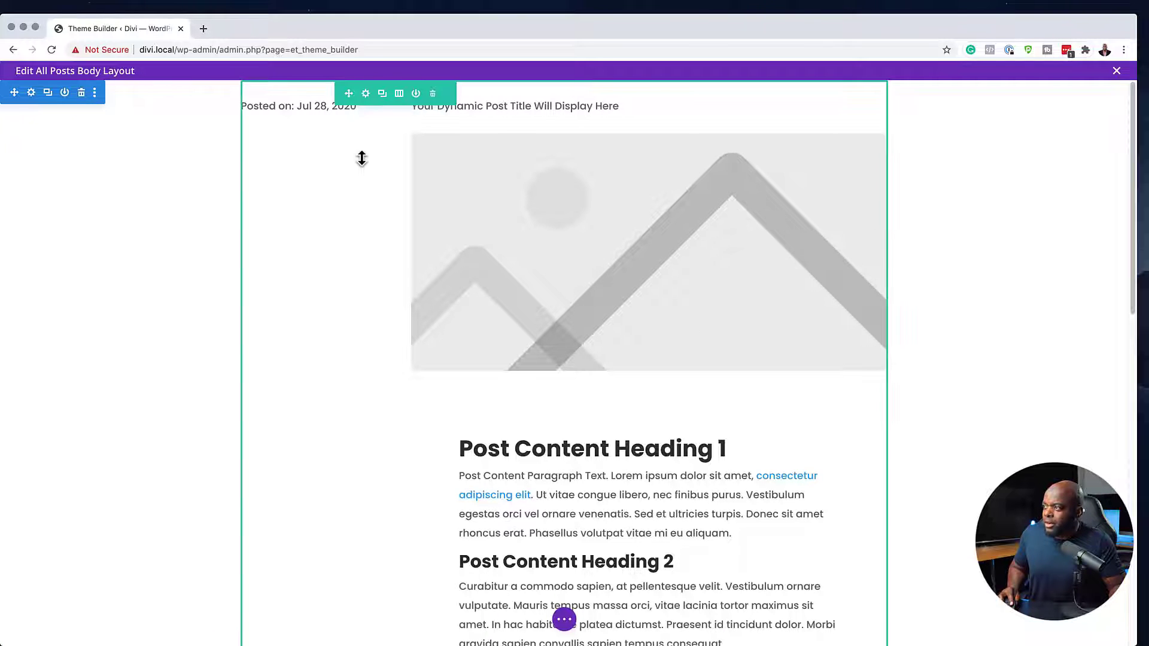
- Set the row's width and max width both to 100% in its sizing settings
click(366, 94)
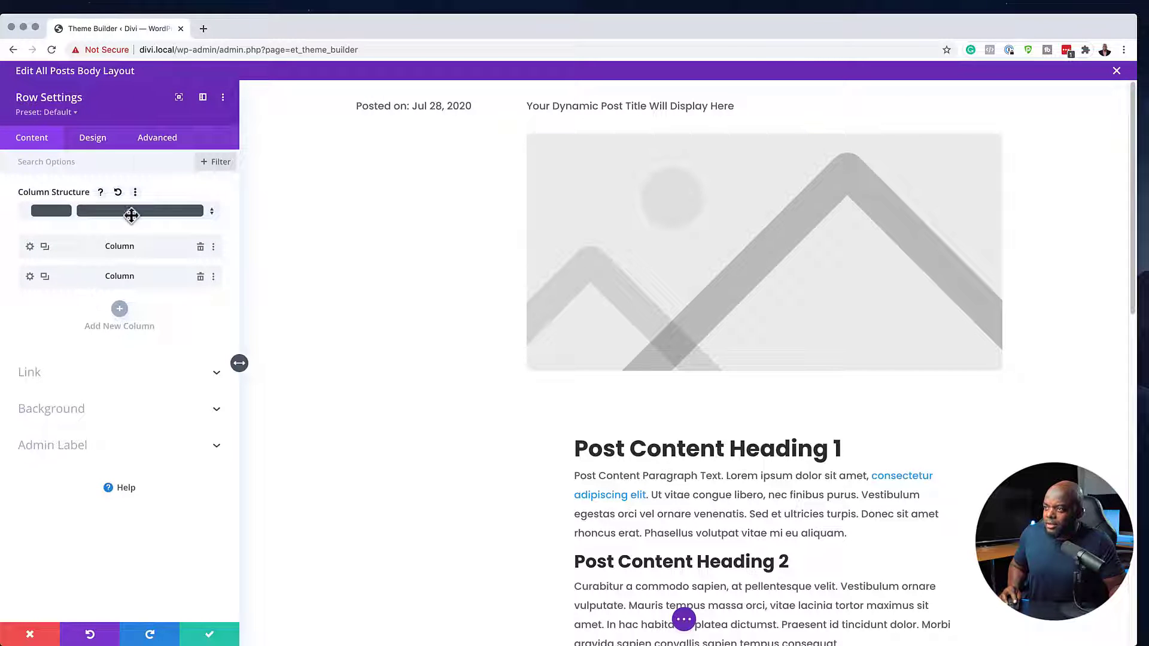
click(93, 138)
click(50, 235)
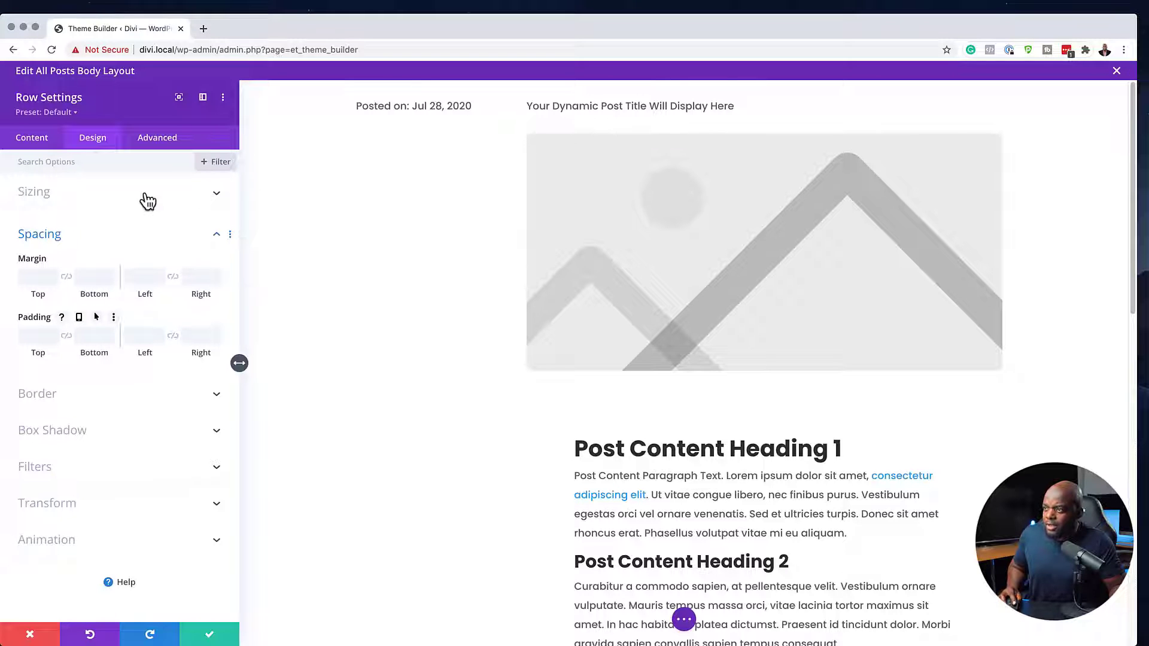
click(141, 198)
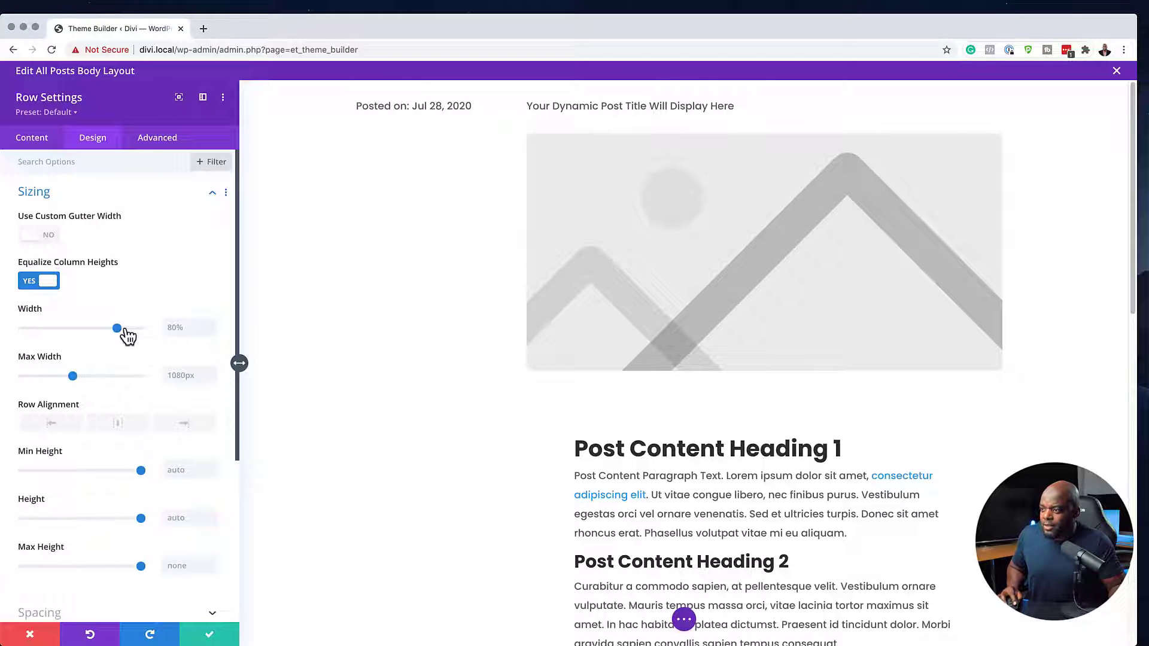
drag(118, 330, 155, 333)
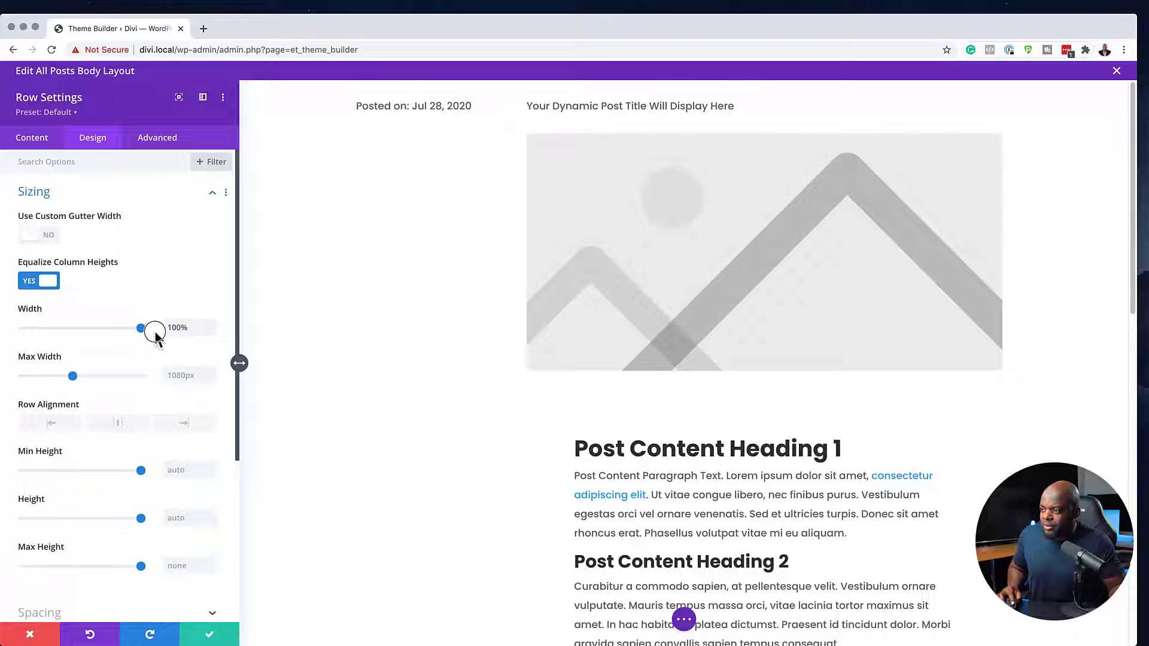
click(183, 375)
text(100)
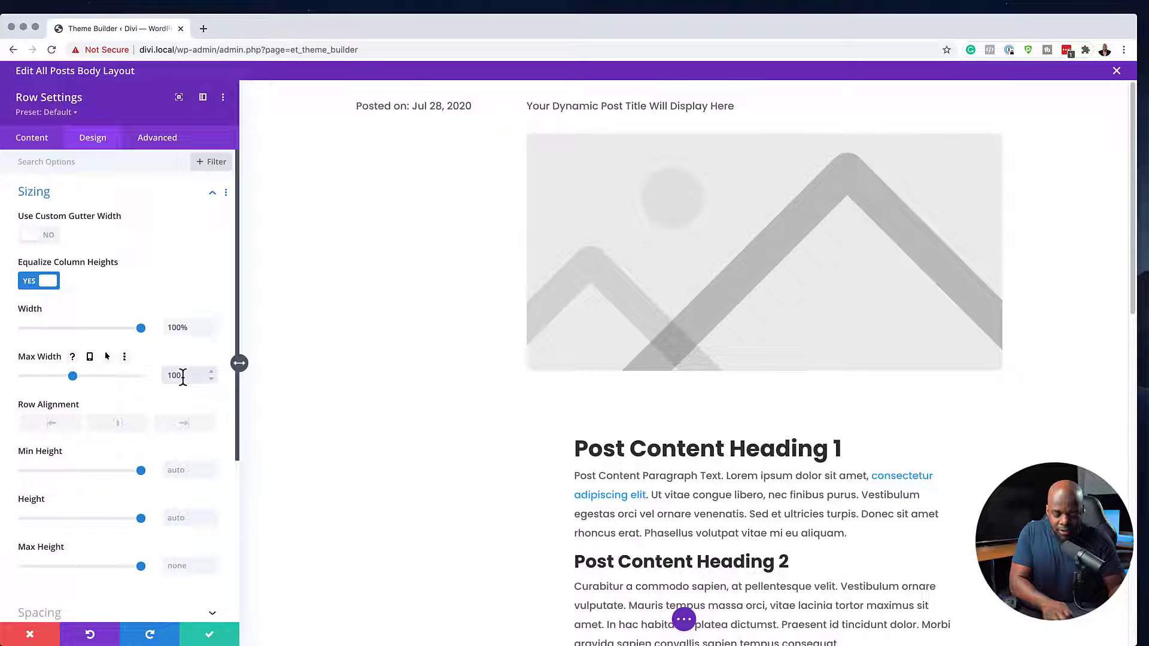
text(%)
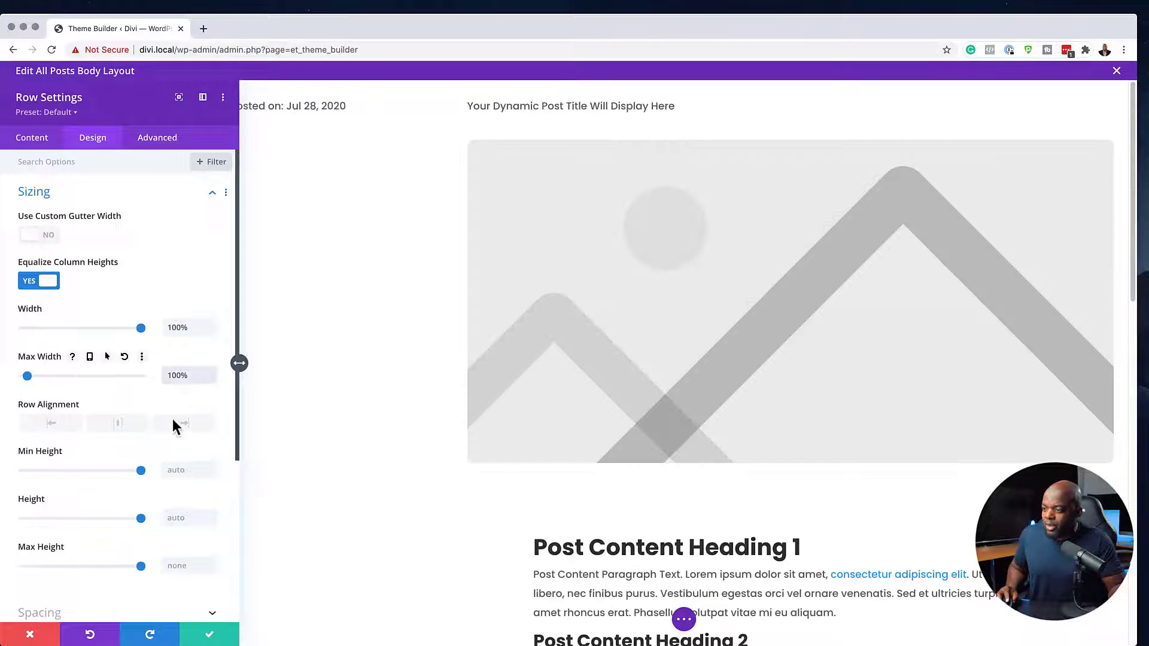
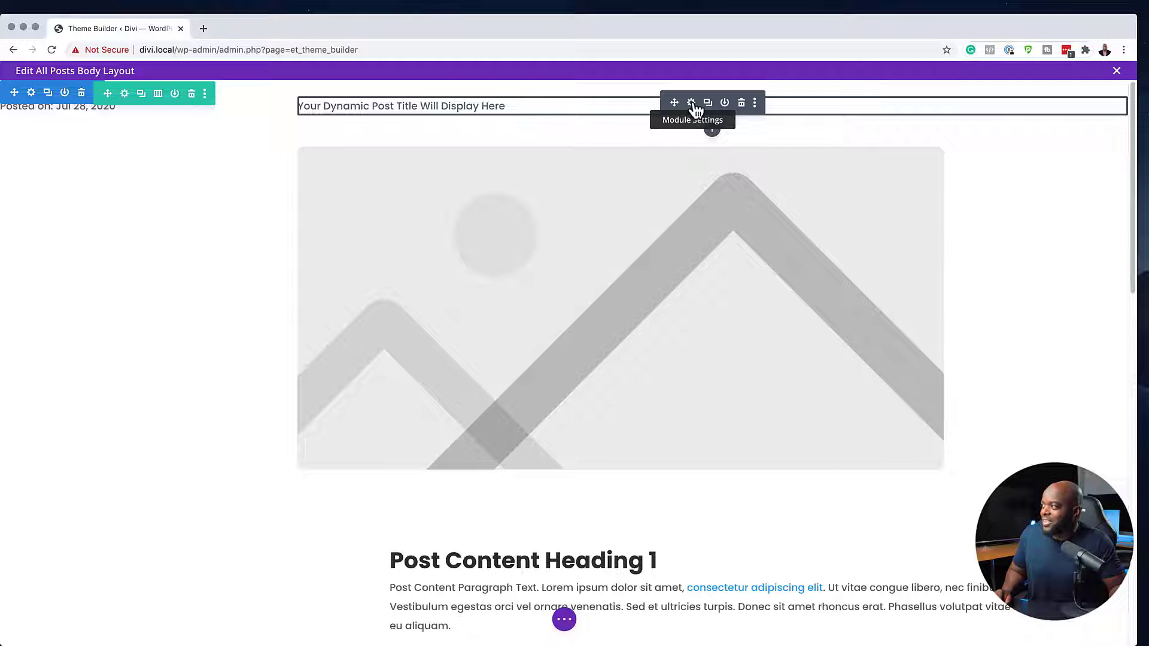
- Make the dynamic post title's text uppercase and give it a custom mid-grey text color
click(692, 104)
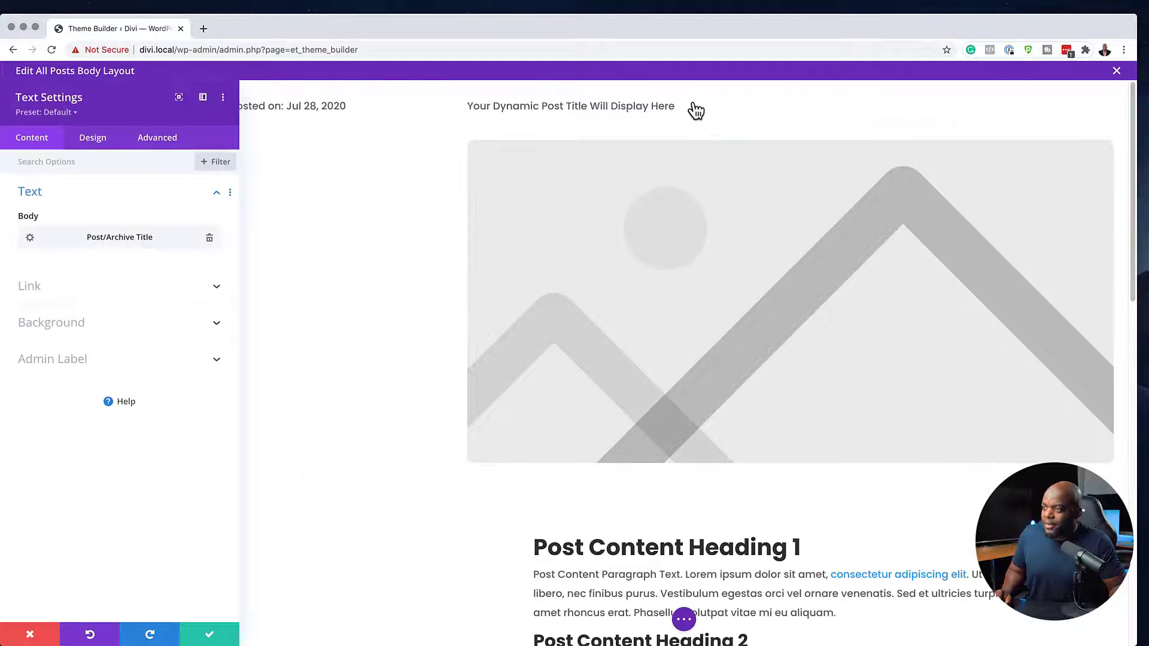
click(90, 138)
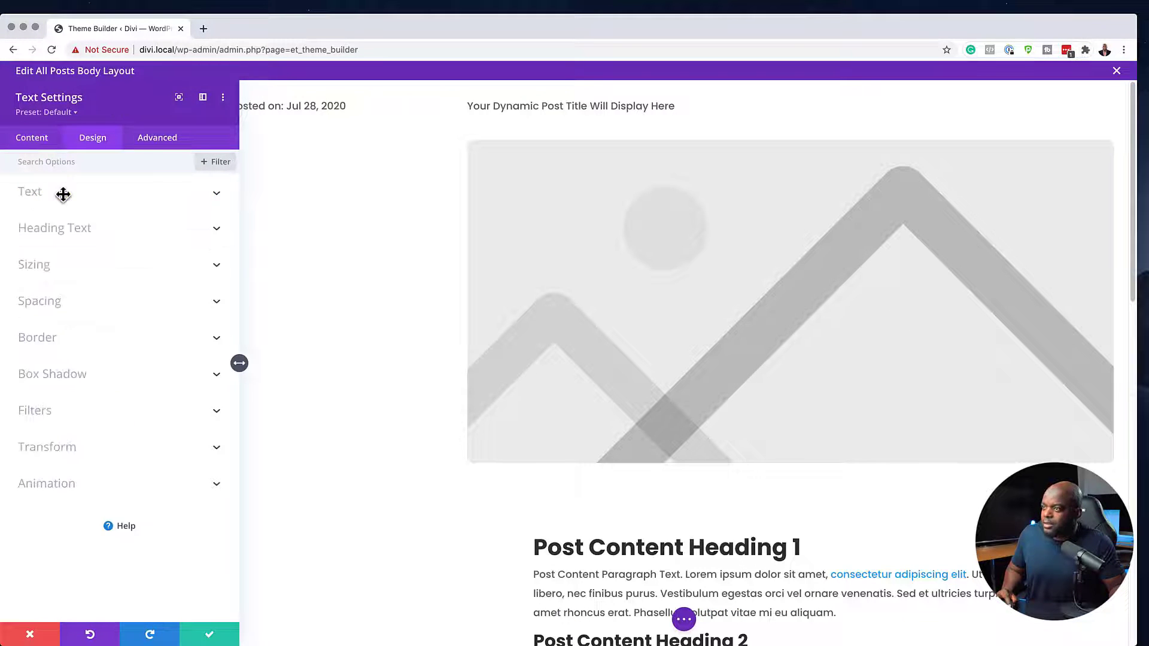
click(63, 193)
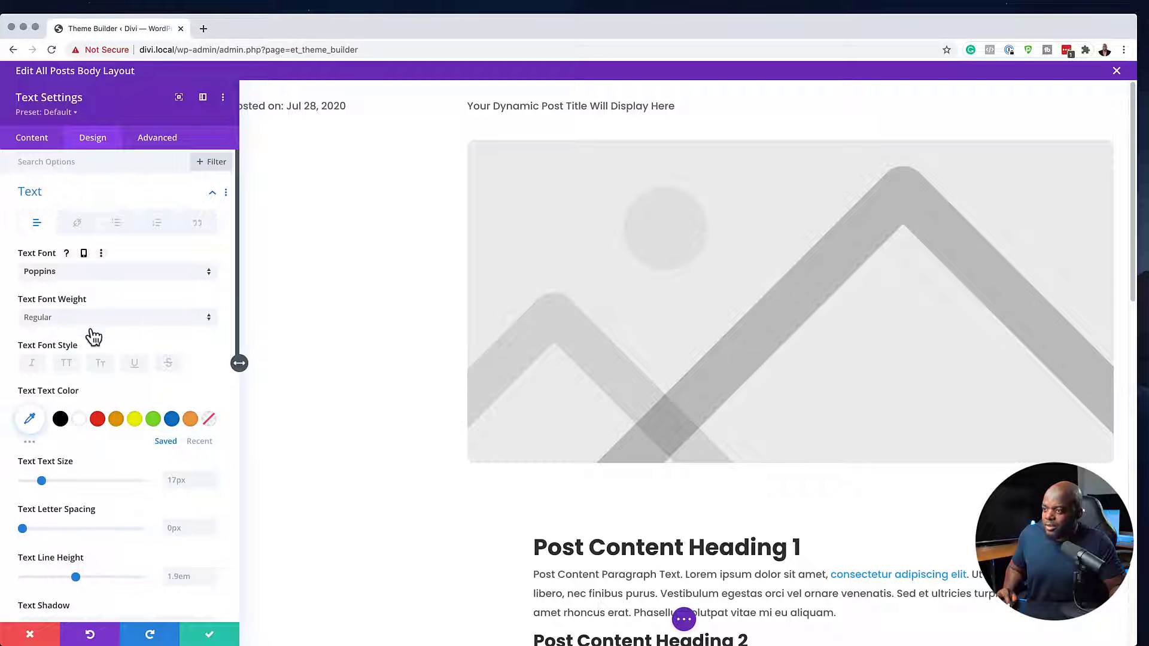
click(66, 364)
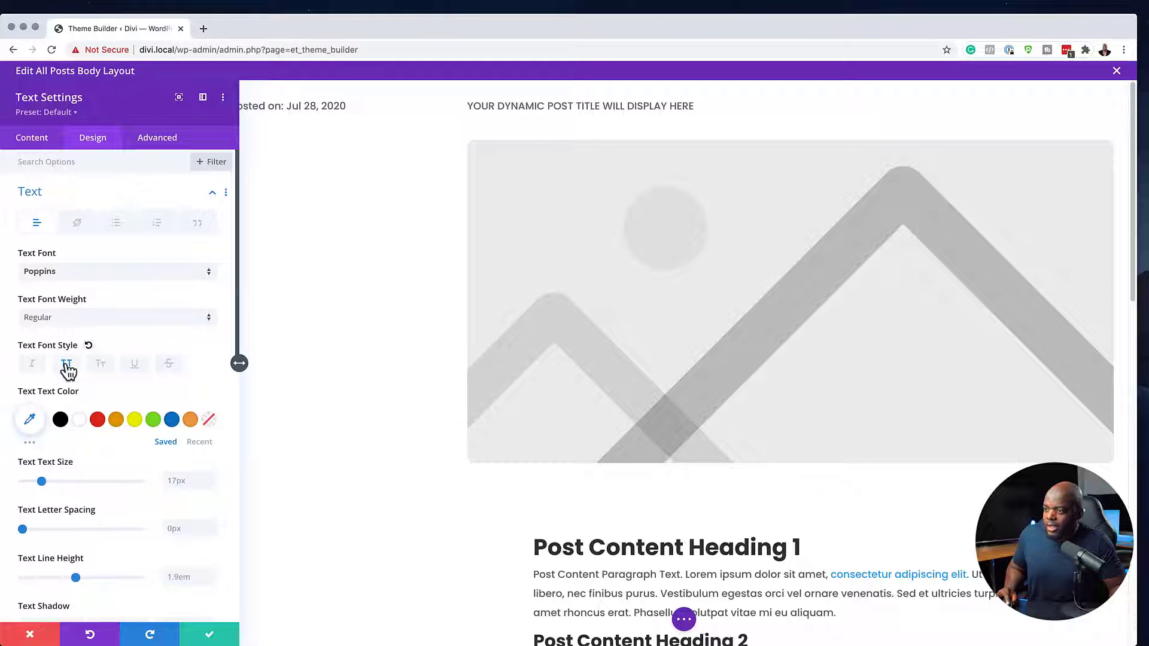
click(28, 420)
click(24, 442)
mouse_move(24, 442)
mouse_down()
mouse_move(20, 432)
mouse_move(15, 461)
mouse_up()
- Set the post title's font weight to Bold, text size to 56px and line height to 1.8em
click(92, 315)
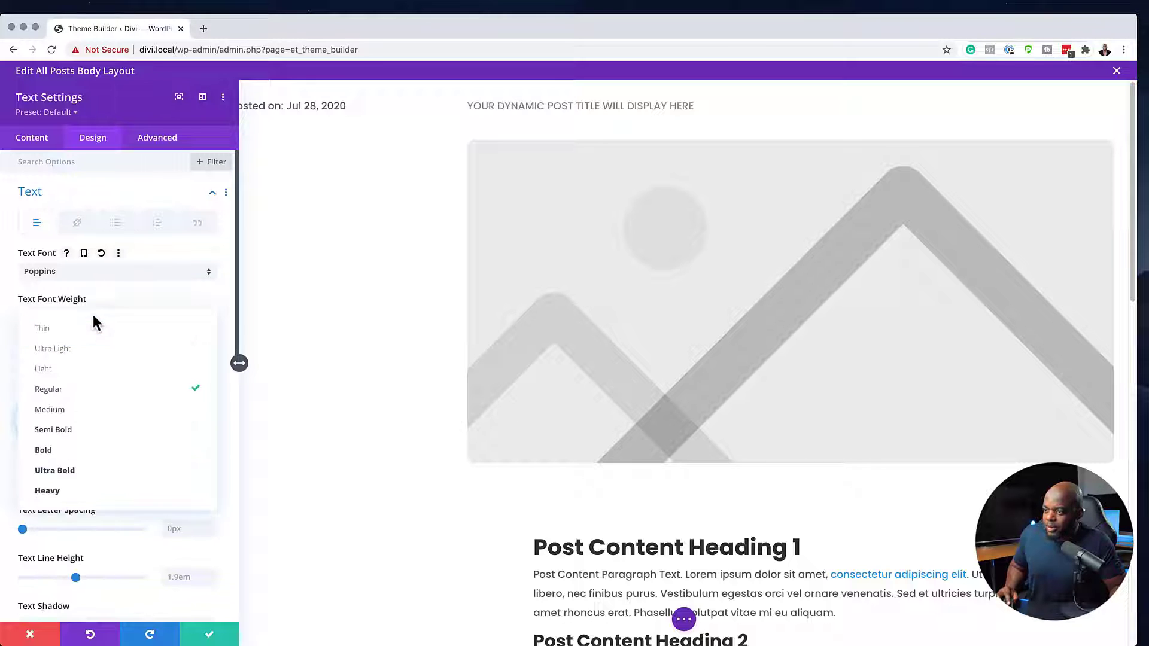
click(88, 450)
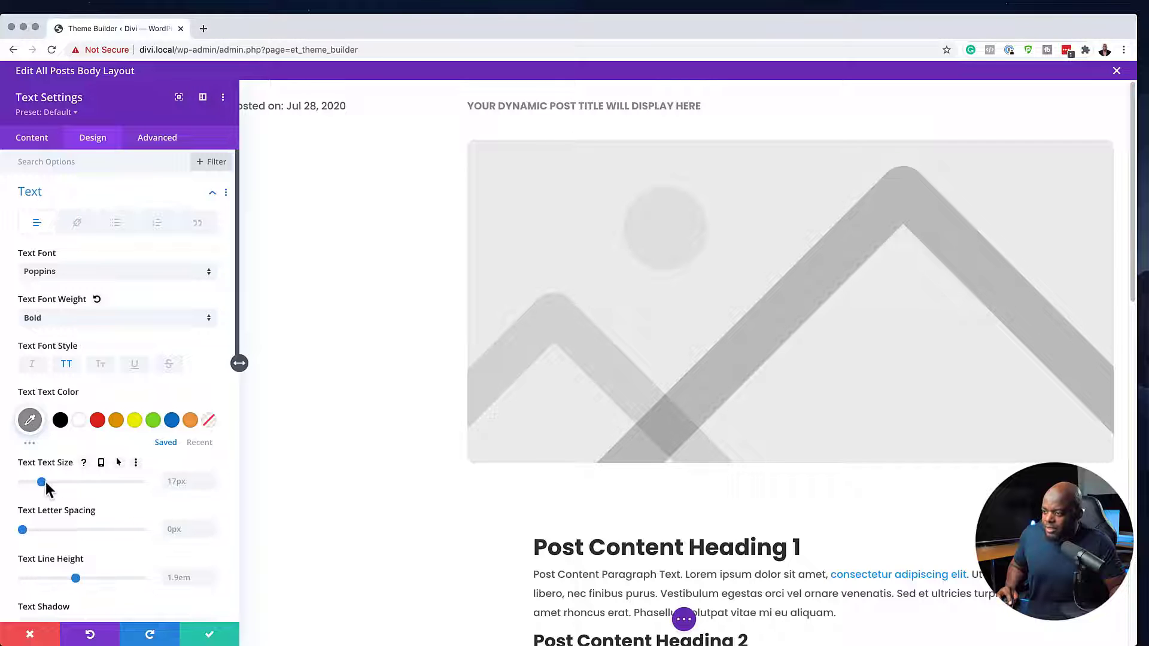
drag(42, 482, 89, 484)
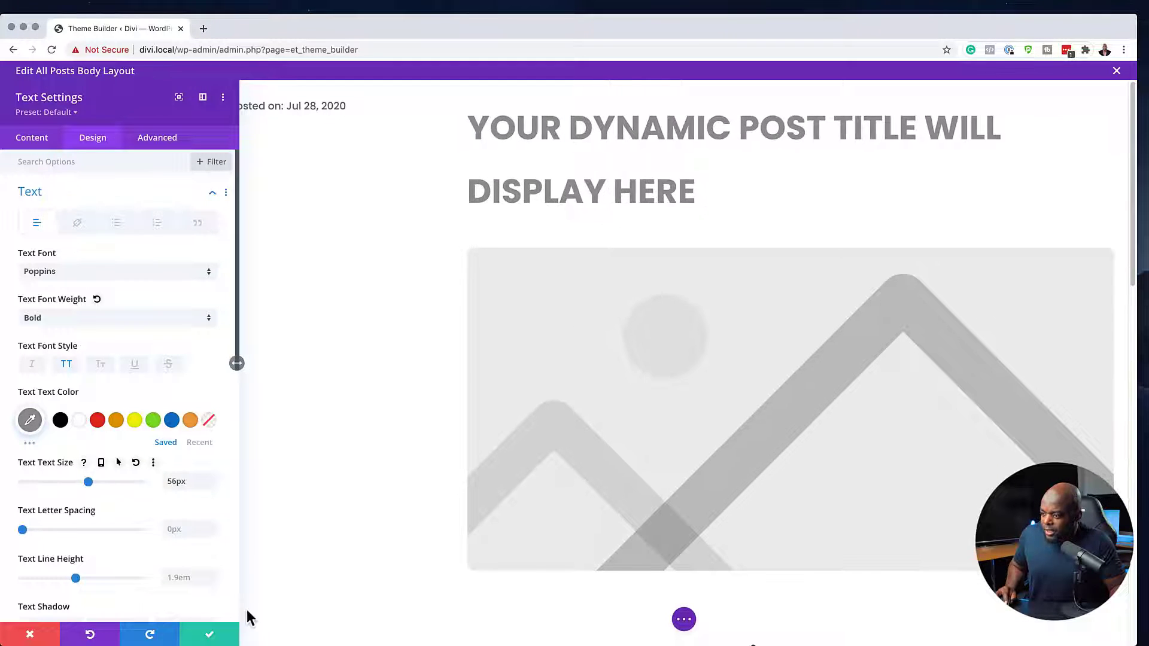
click(210, 581)
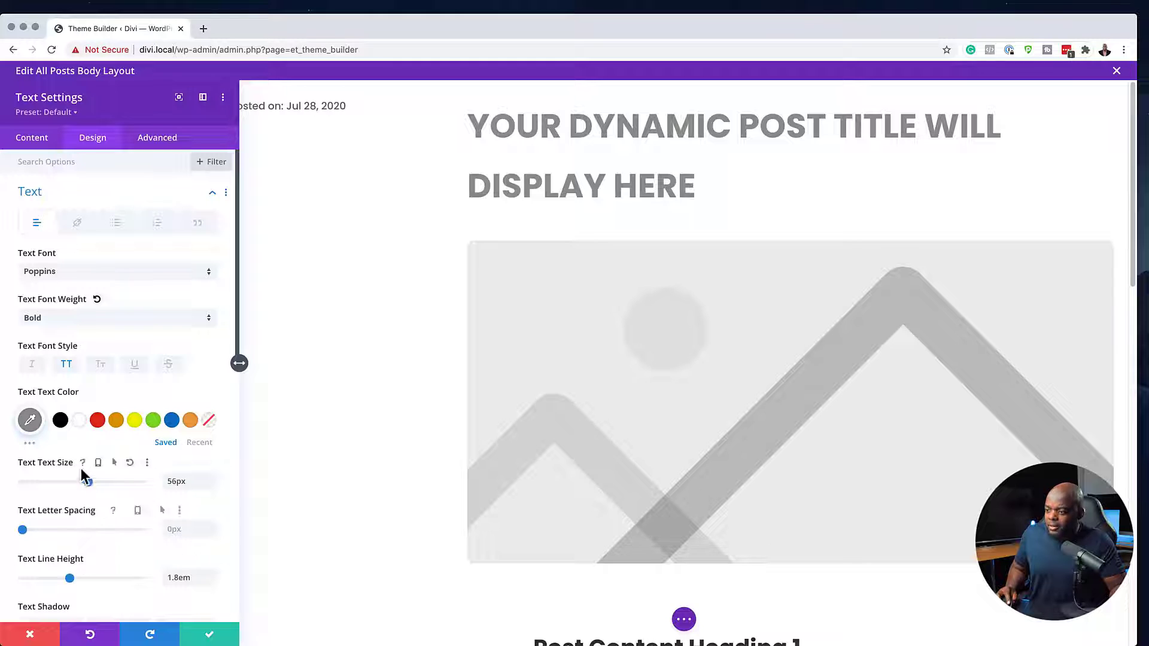
- Enable responsive values for the post title's text size and set the tablet size to 48px
click(101, 464)
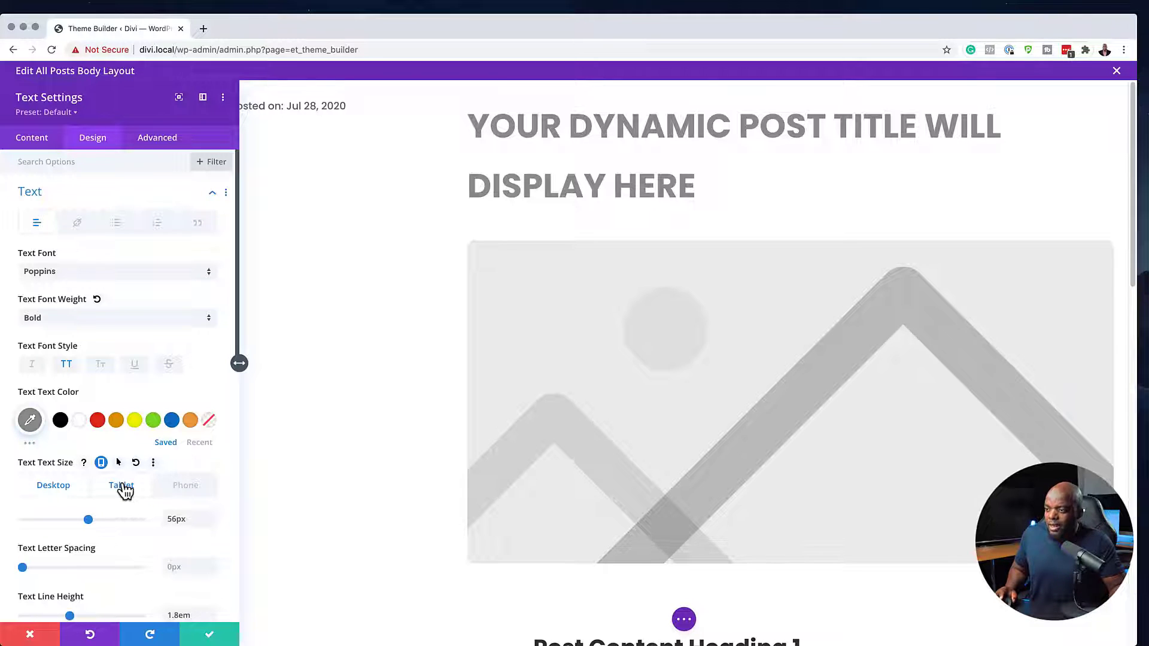
click(121, 485)
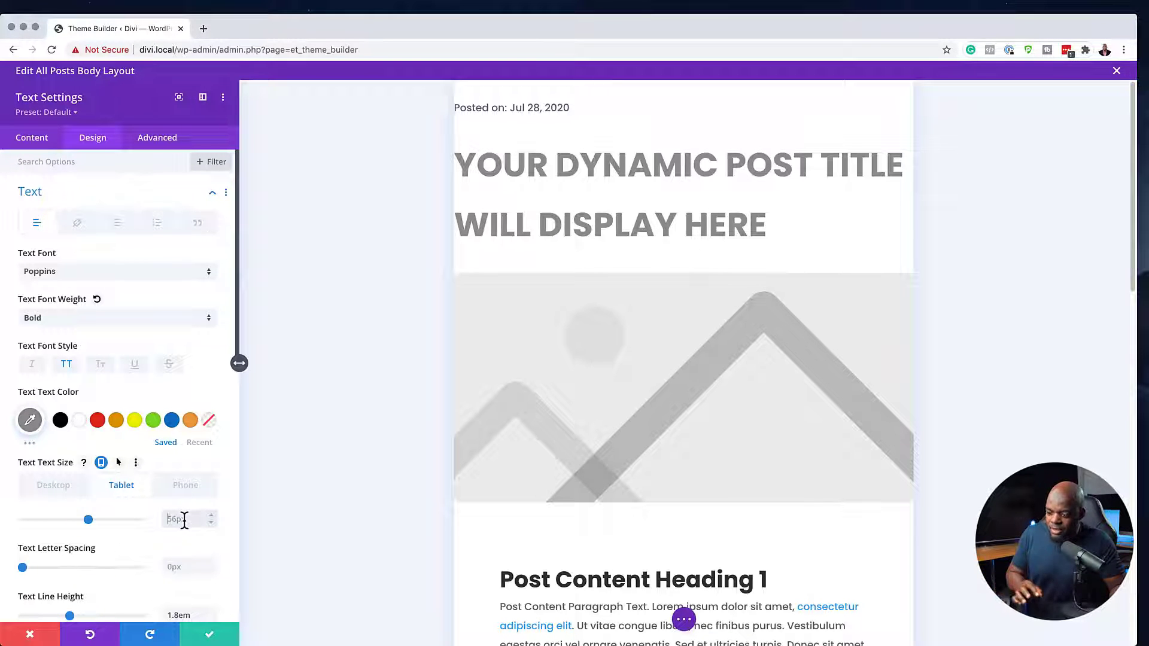
text(48)
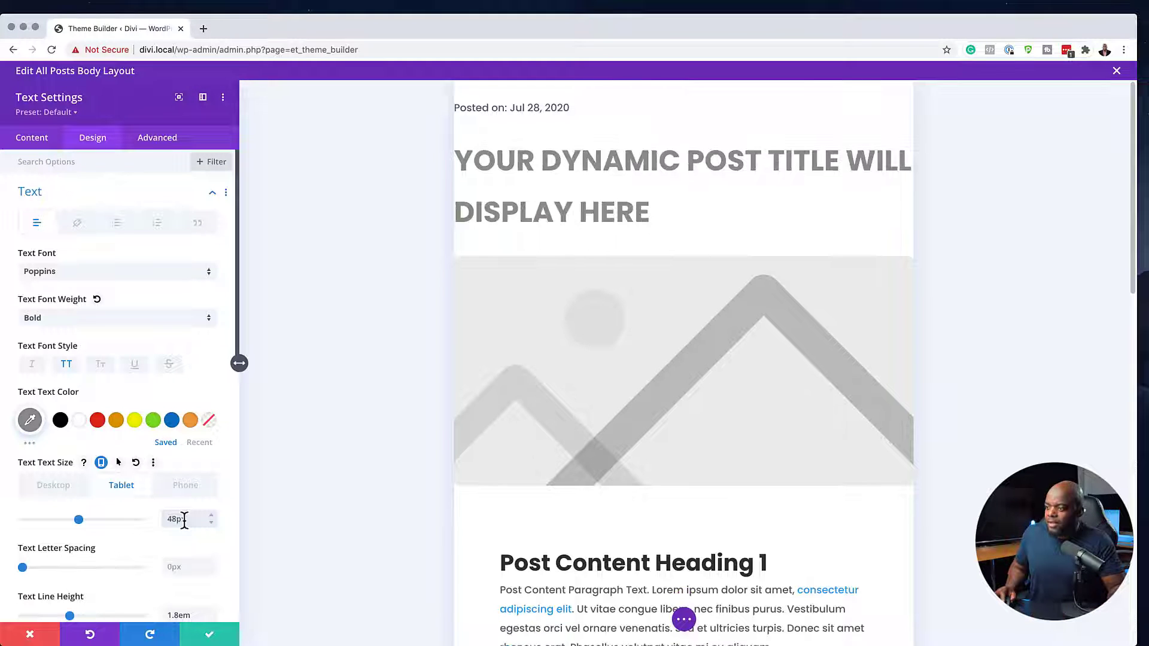
- Reduce the post title's line height to 1.2em
scroll(205, 585, down, 2)
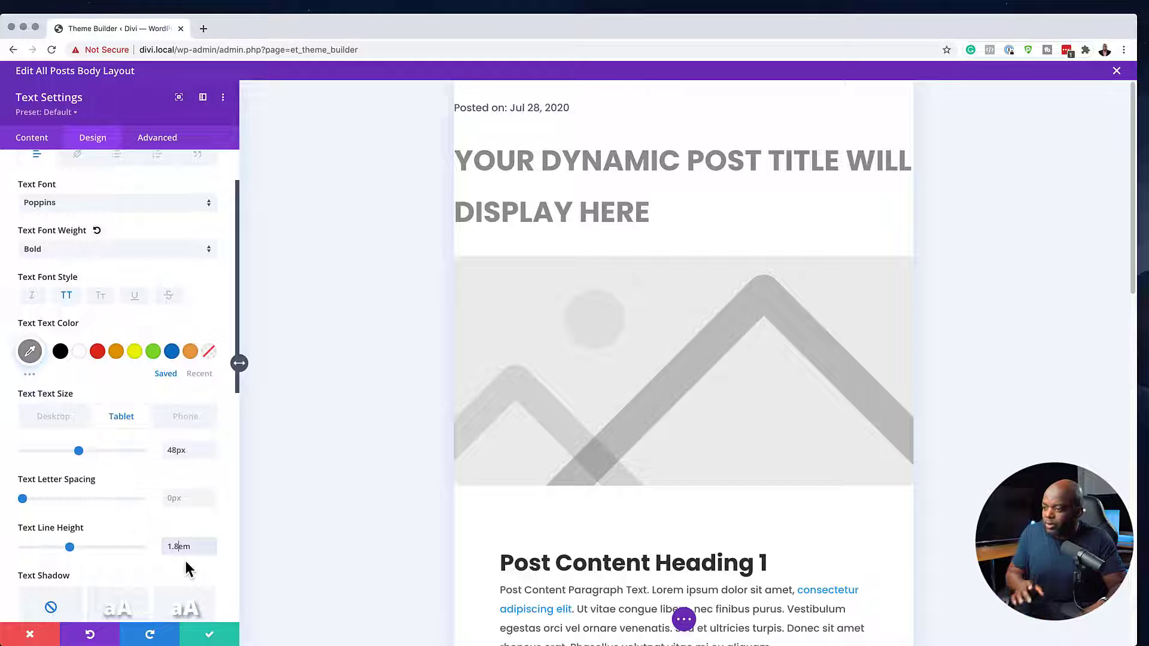
text(1em)
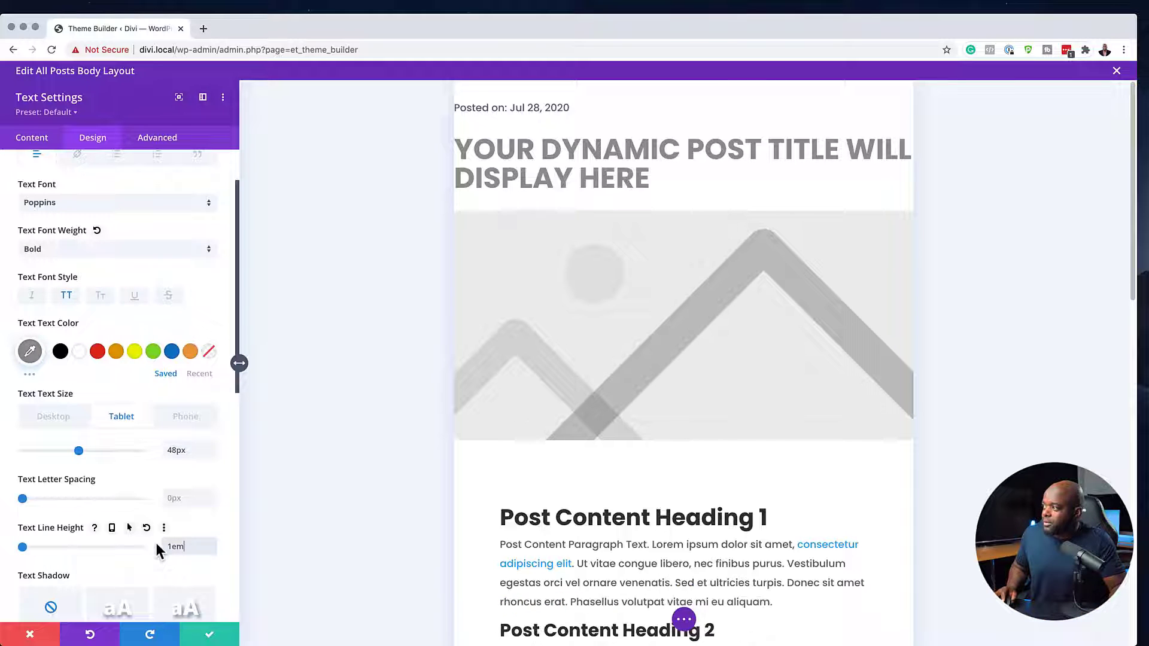
click(188, 561)
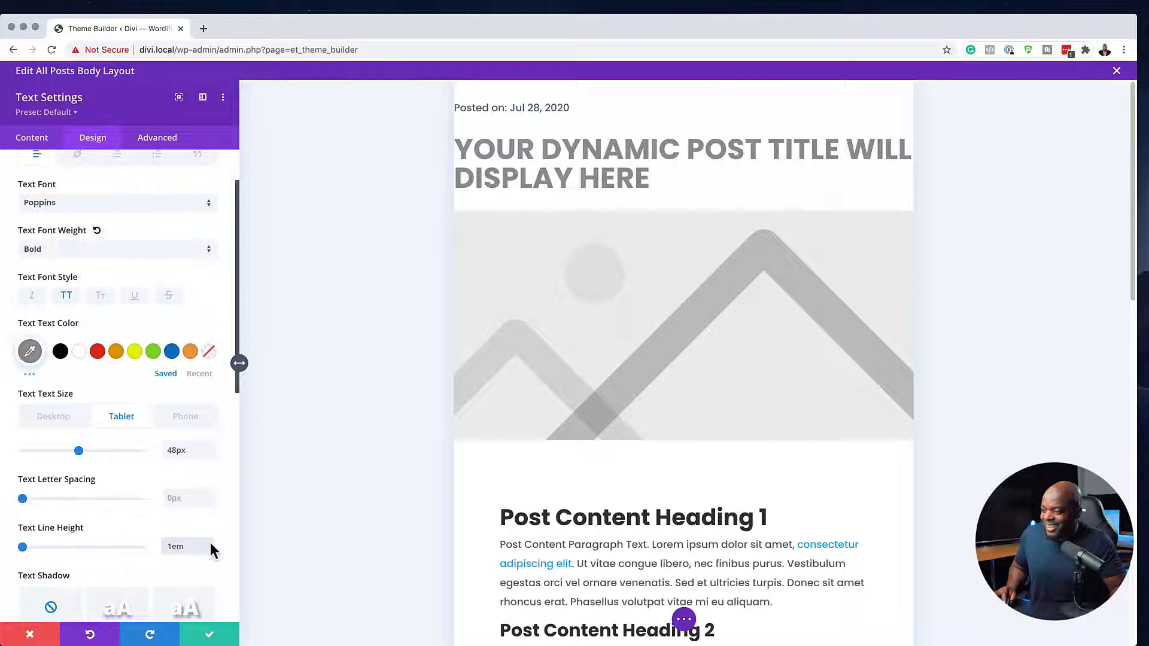
key(Up)
key(Up)
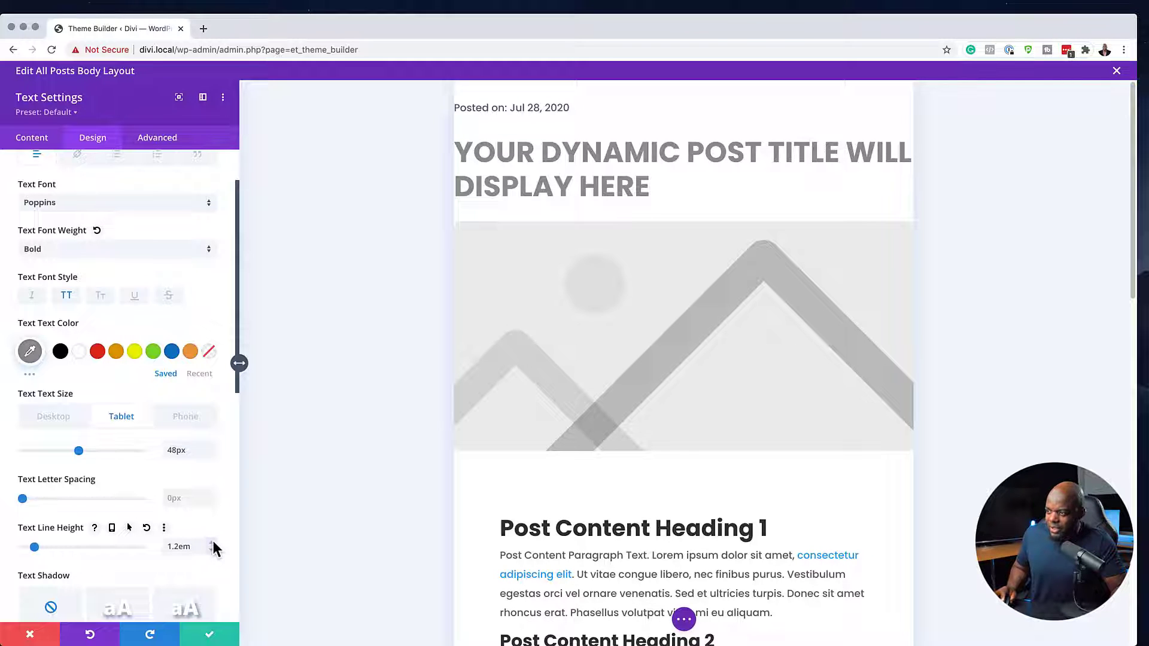
- Set the post title's phone text size to 38px and save the text module
click(186, 418)
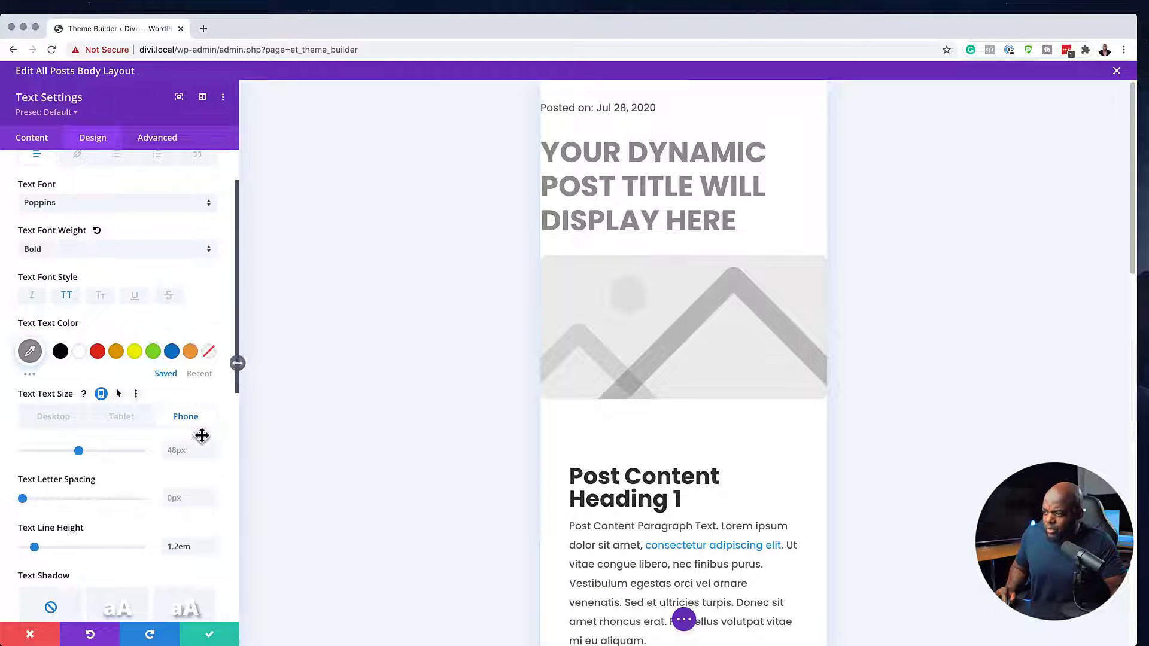
click(166, 451)
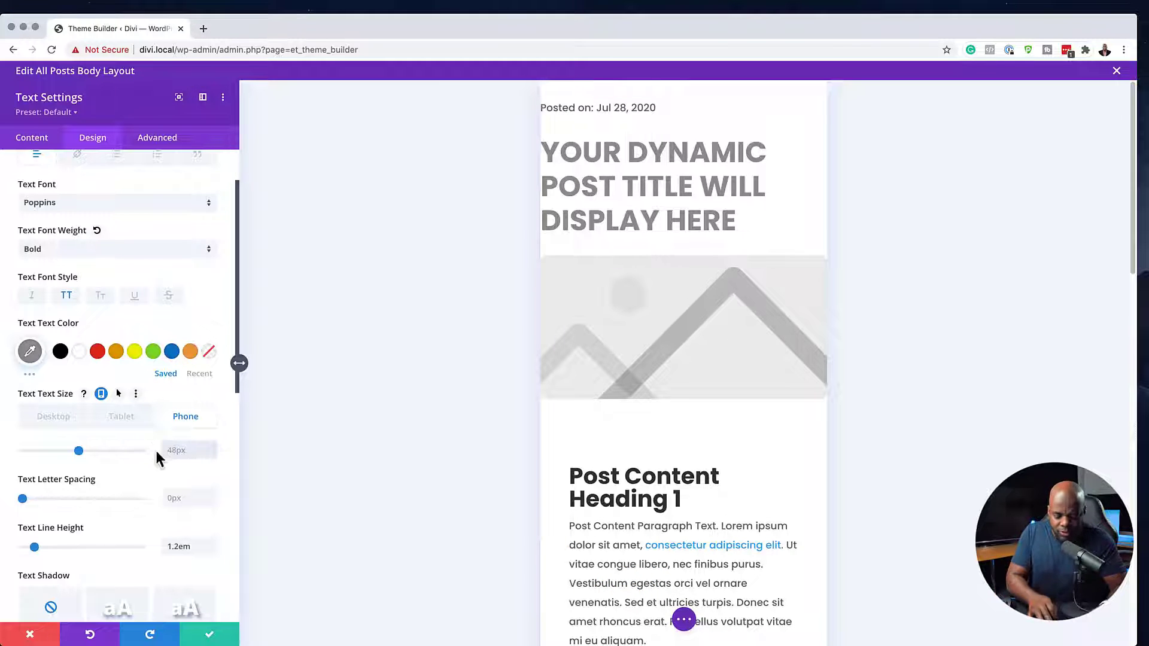
key(super+a)
text(38px)
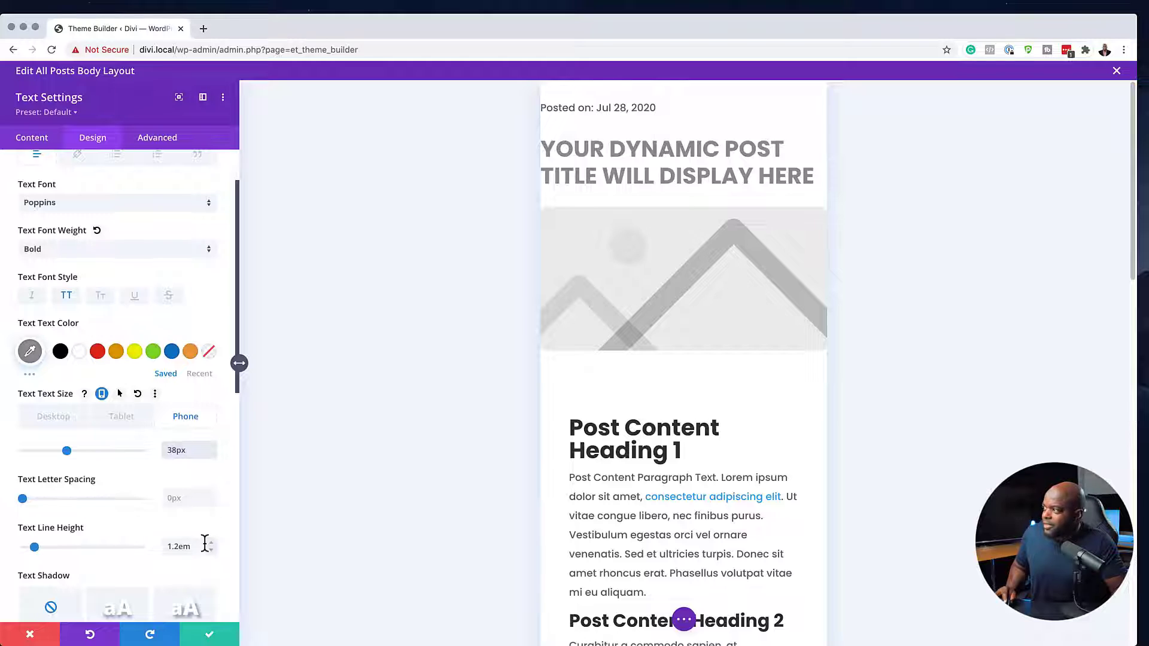
click(212, 639)
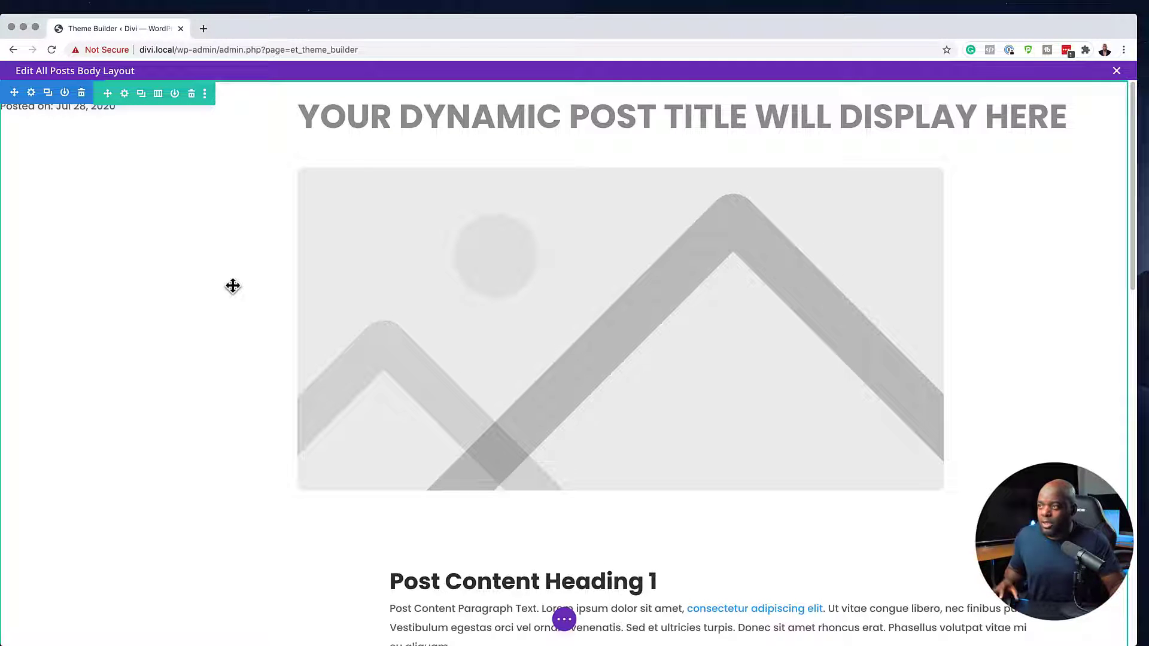
click(155, 49)
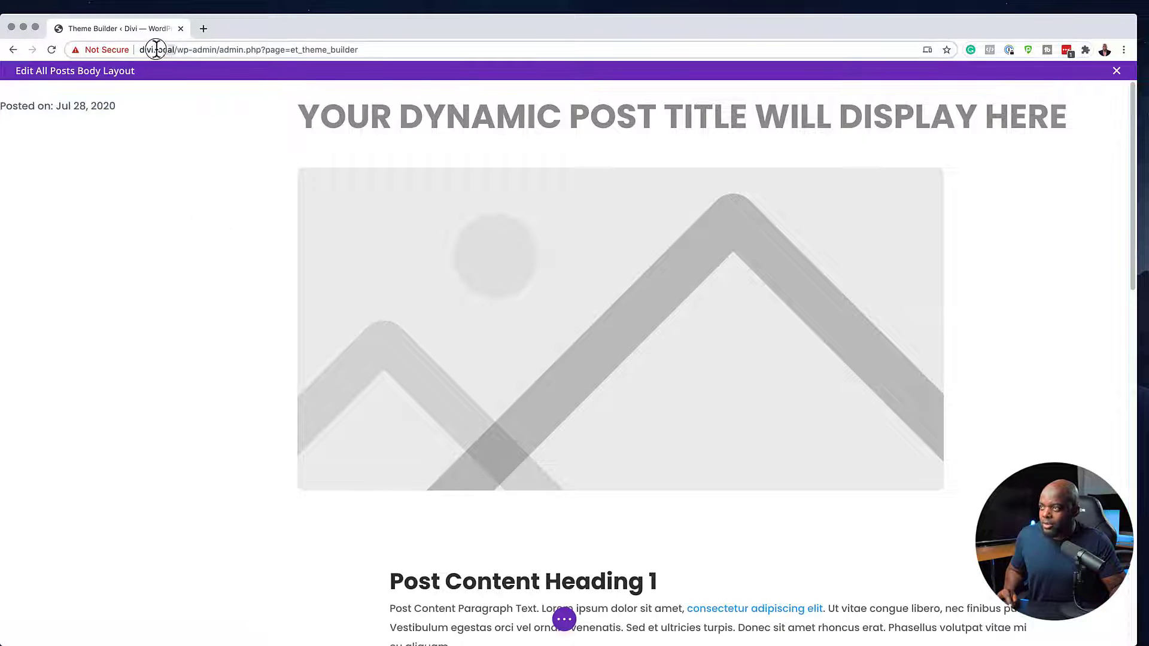
click(203, 28)
text(http://divi.local/)
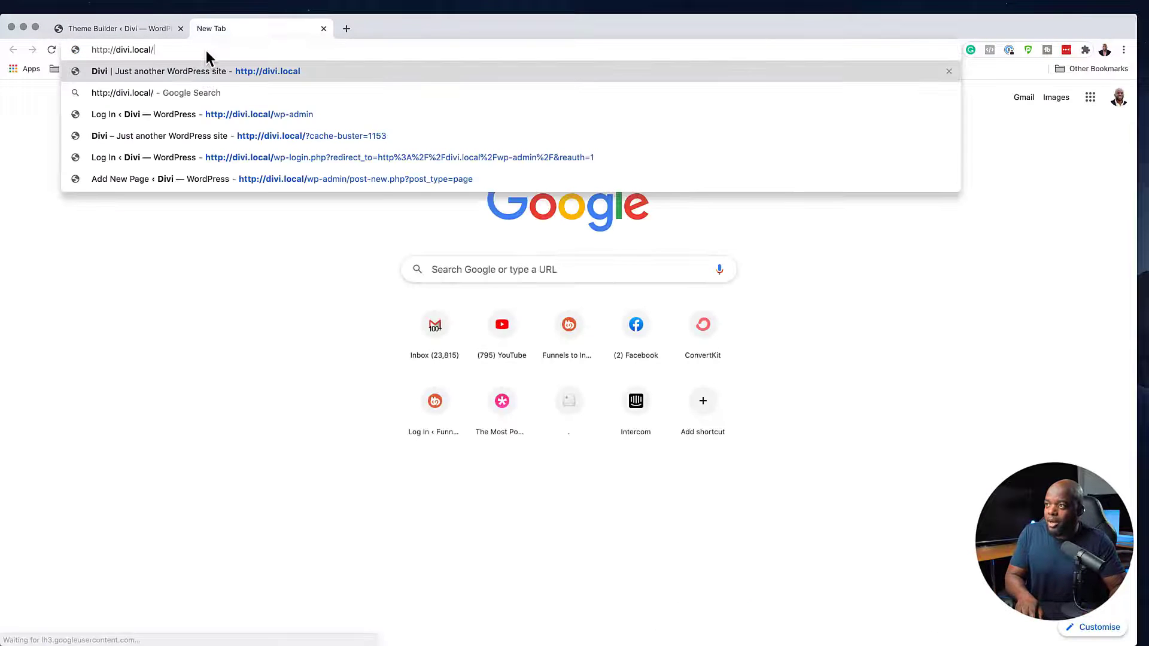
key(Return)
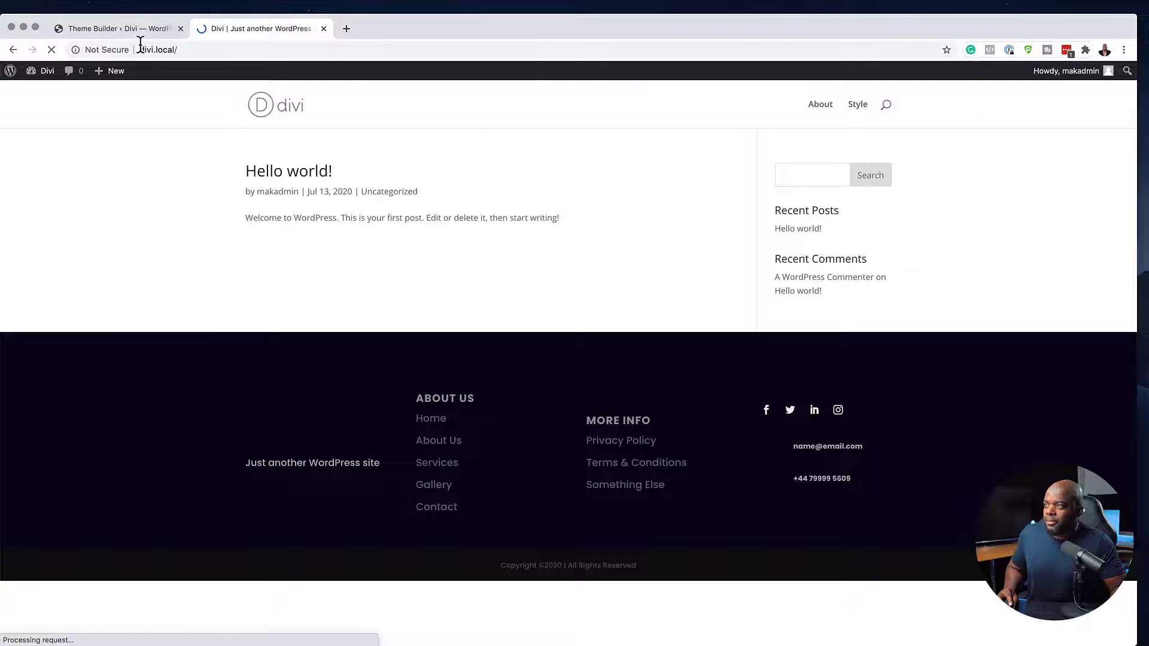
- Return to the All Posts body layout, close its editor and save the Theme Builder changes
click(144, 28)
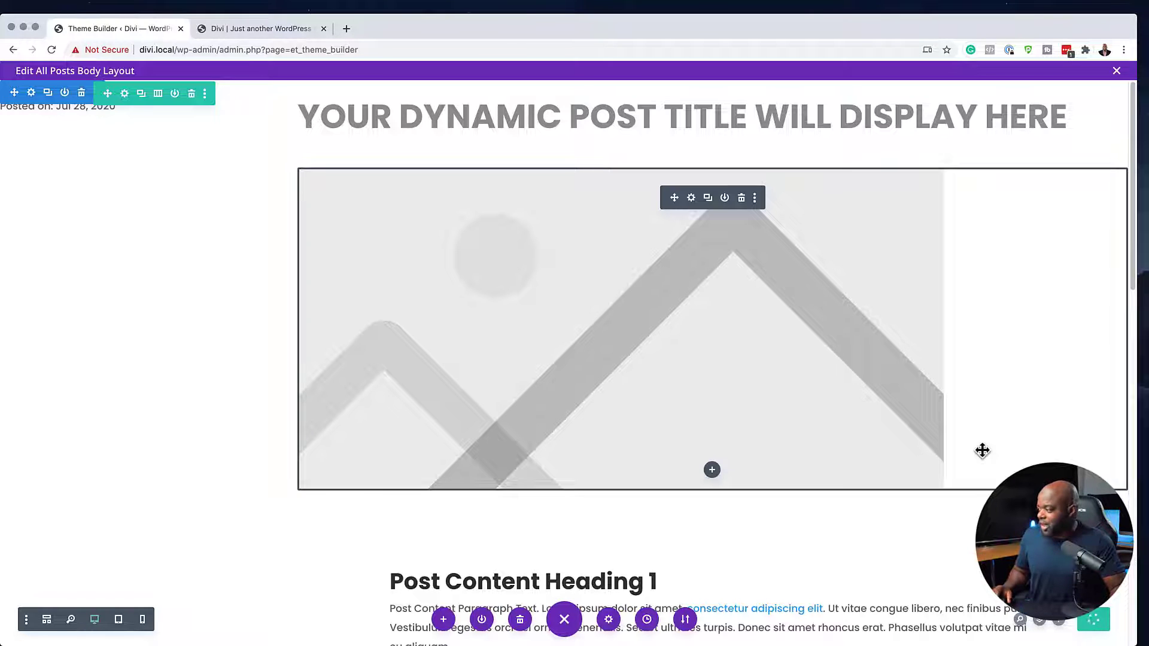
click(1117, 70)
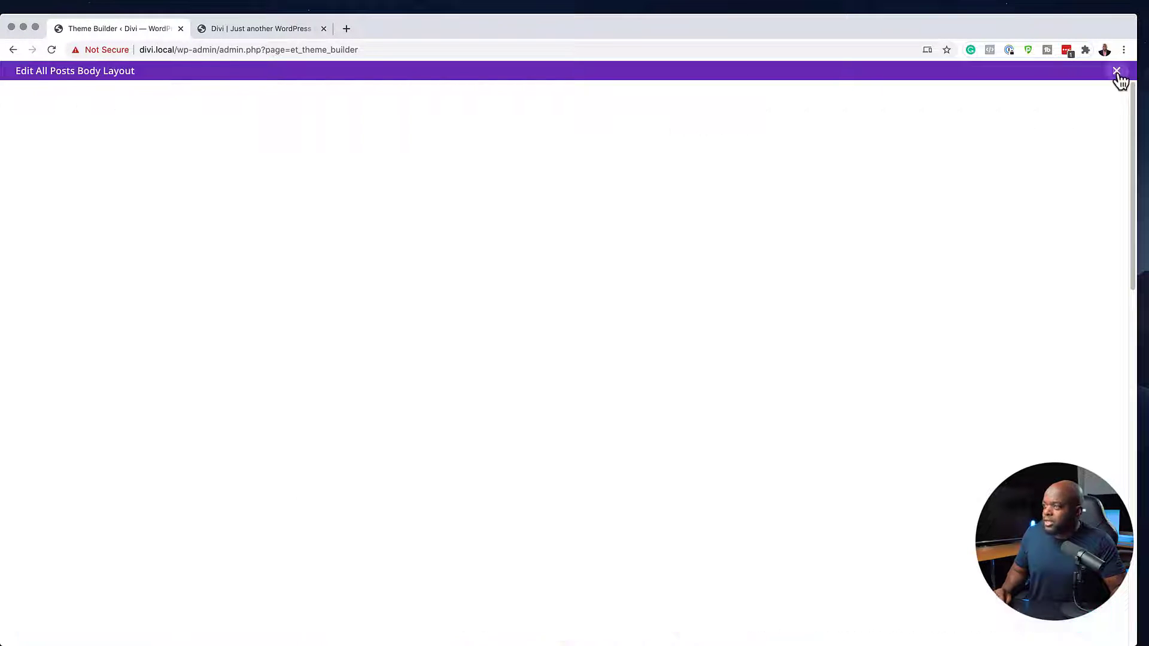
click(166, 115)
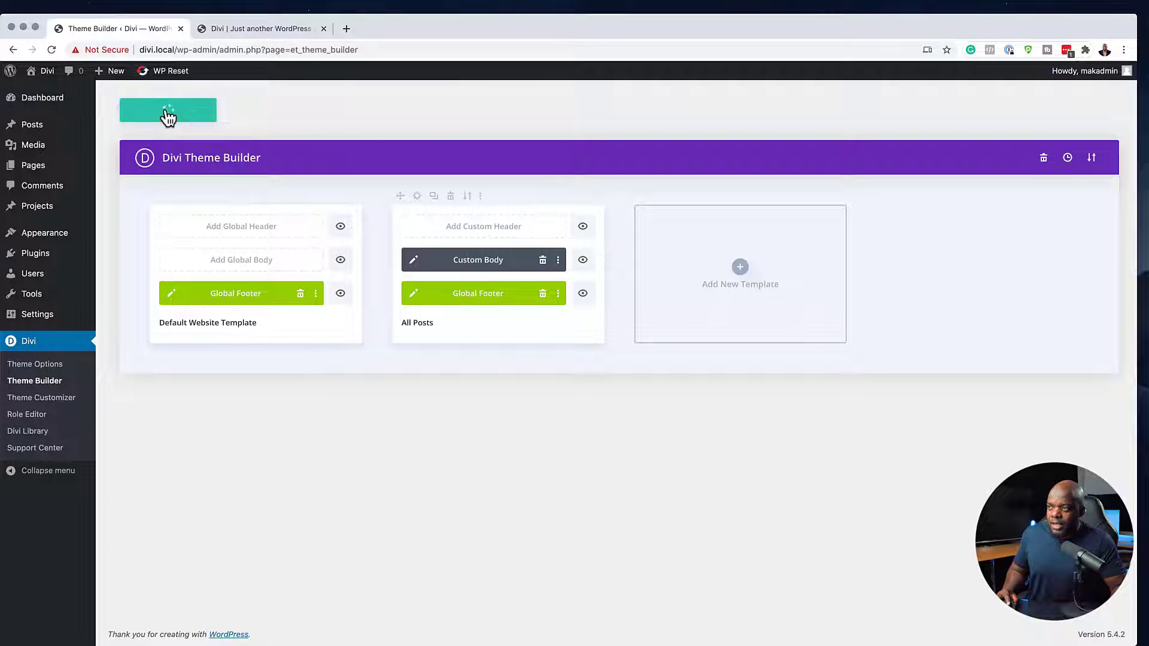
- Reload the site's front page and open the "Hello world!" post to check its title against the new template
click(255, 27)
click(52, 50)
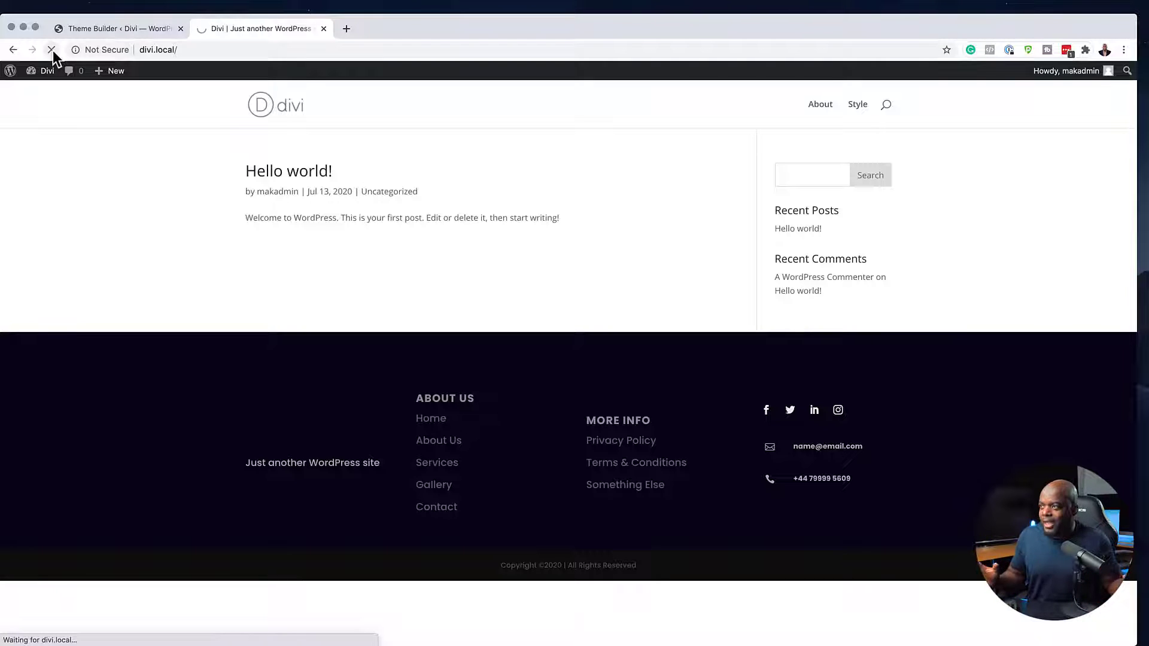
click(289, 173)
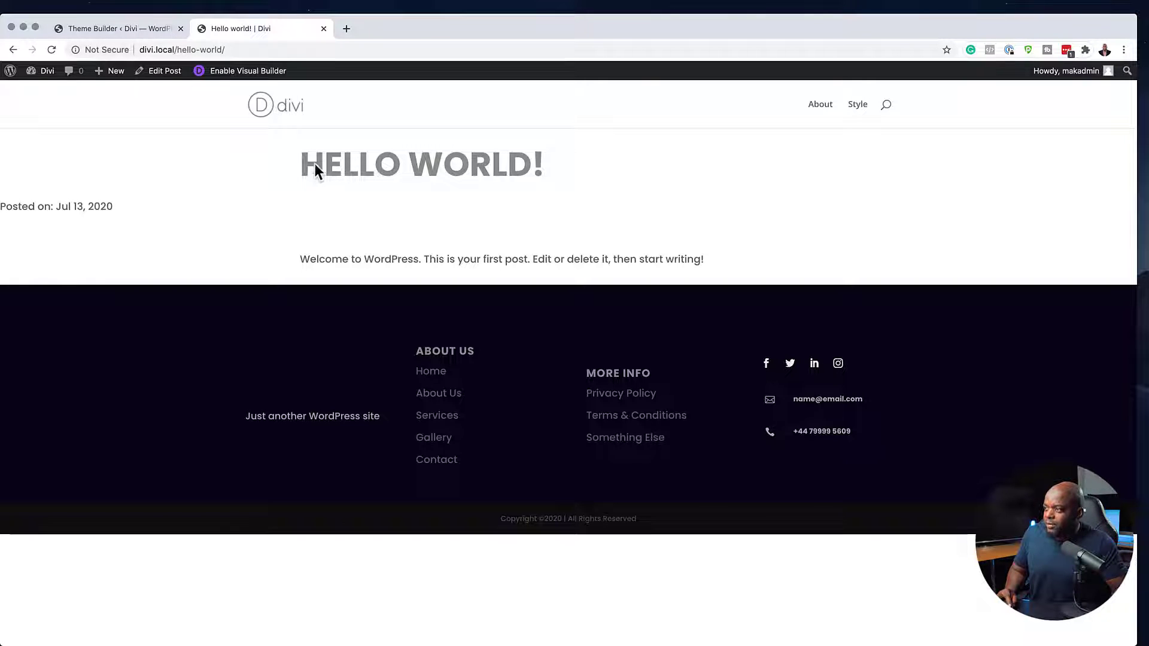
drag(305, 161, 546, 170)
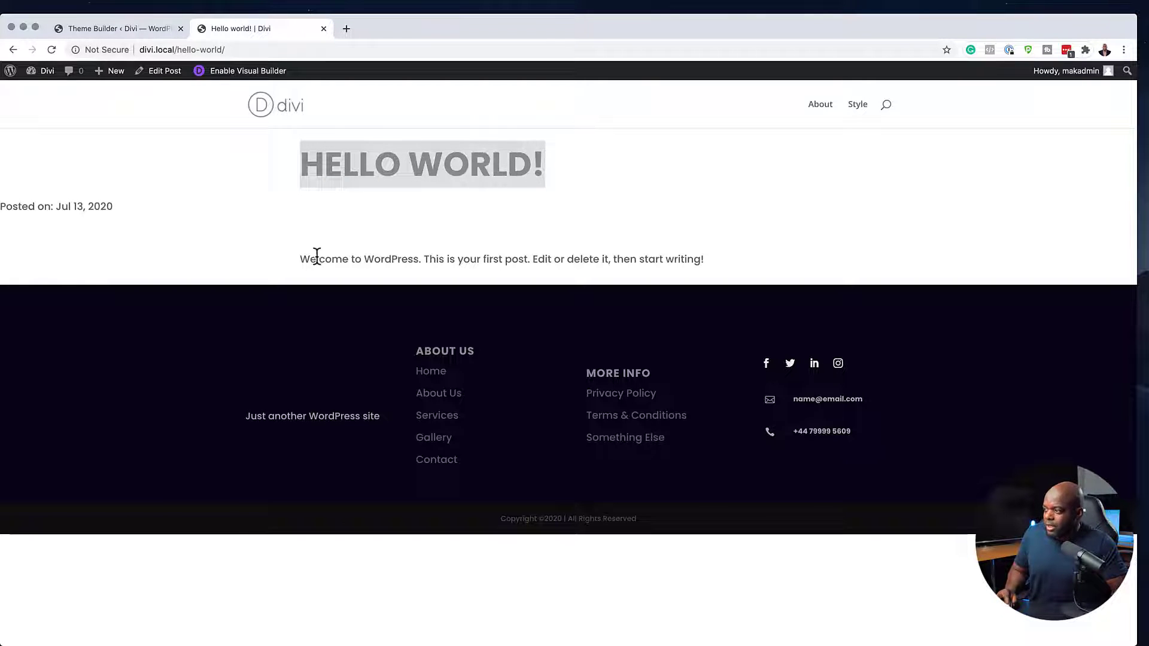
- Check the content text on the live post, then reopen the All Posts custom body in the Theme Builder for editing
drag(301, 263, 707, 281)
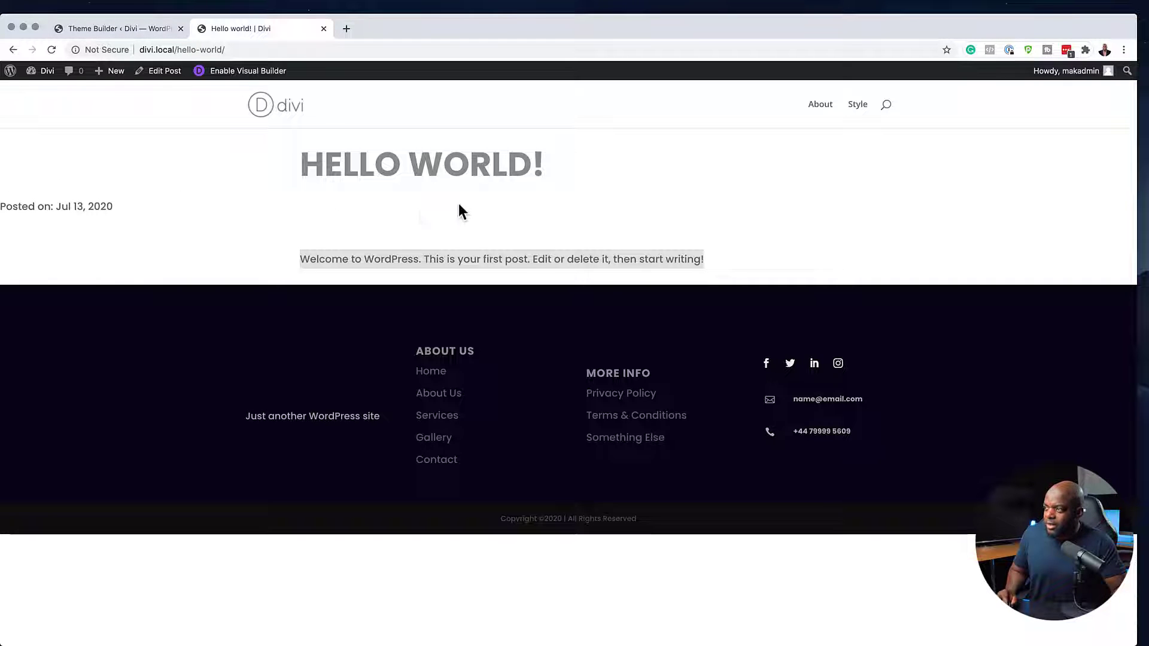
click(148, 31)
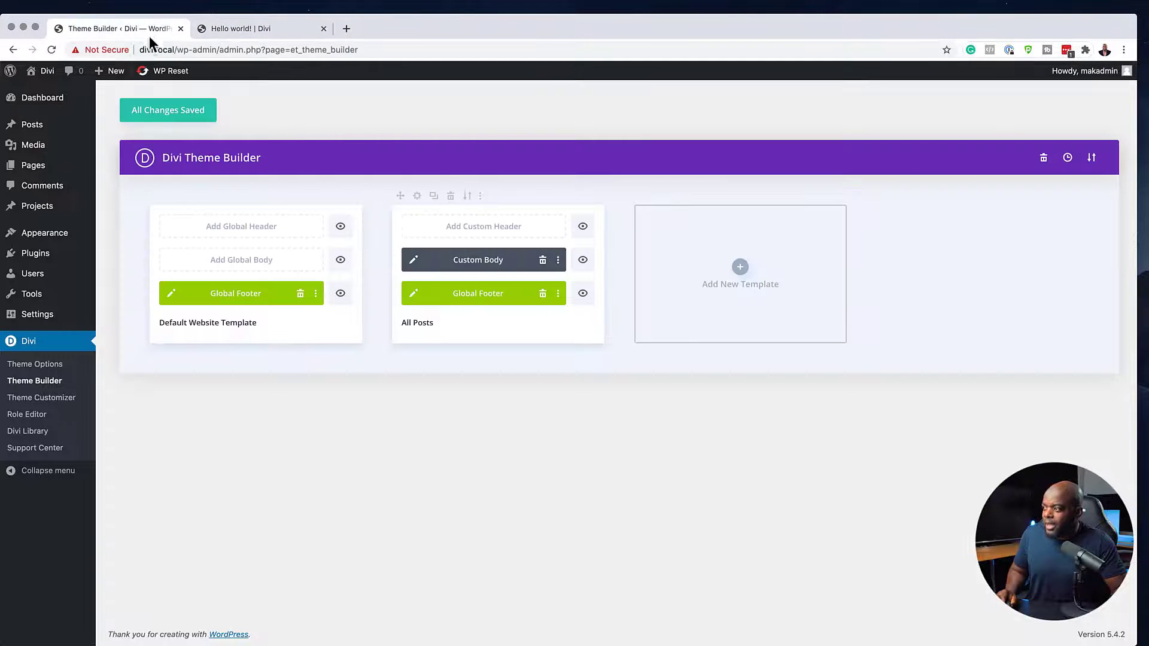
click(413, 261)
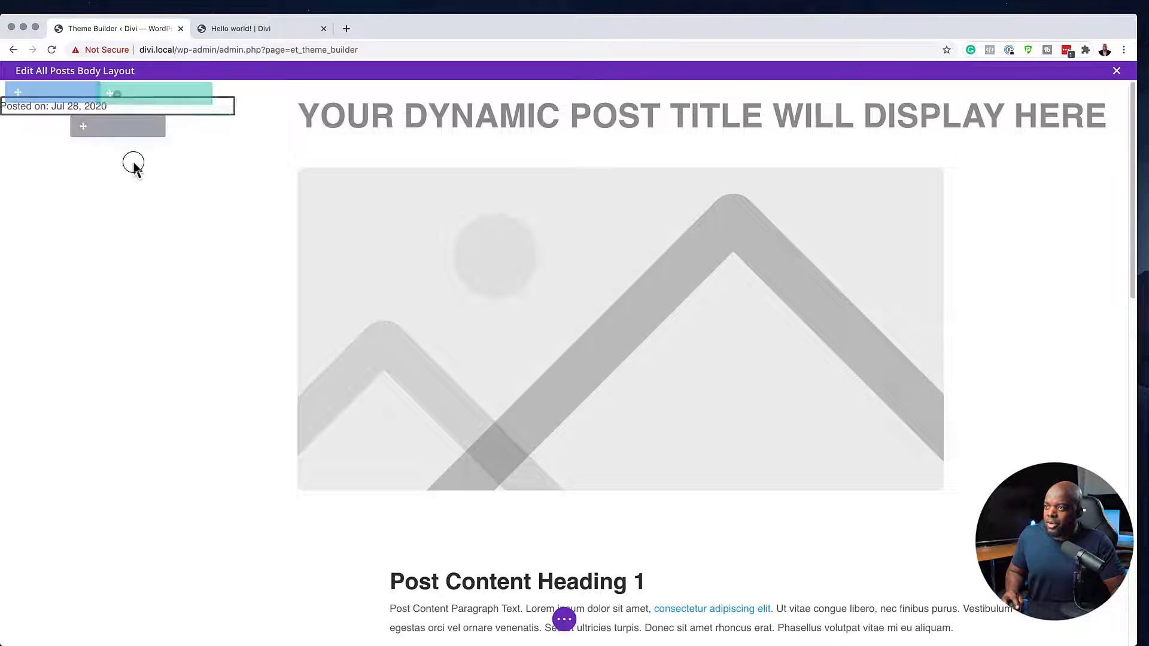
- Set the section's padding to 5vw above and below and 4vw on both sides, and save the section settings
click(30, 94)
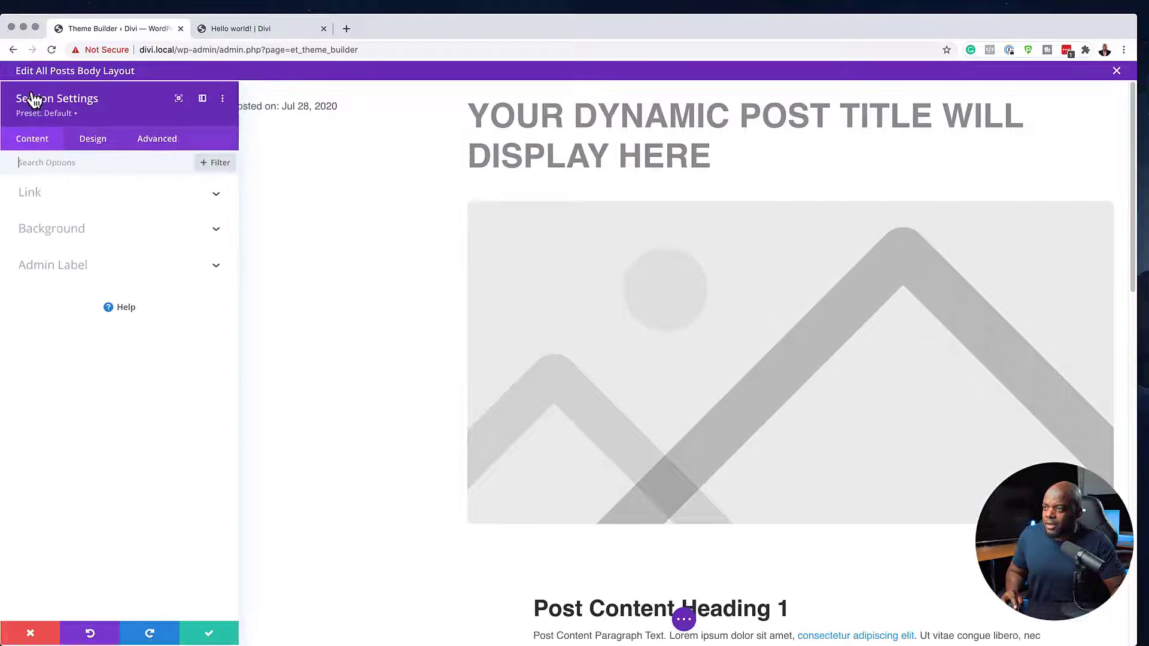
click(98, 147)
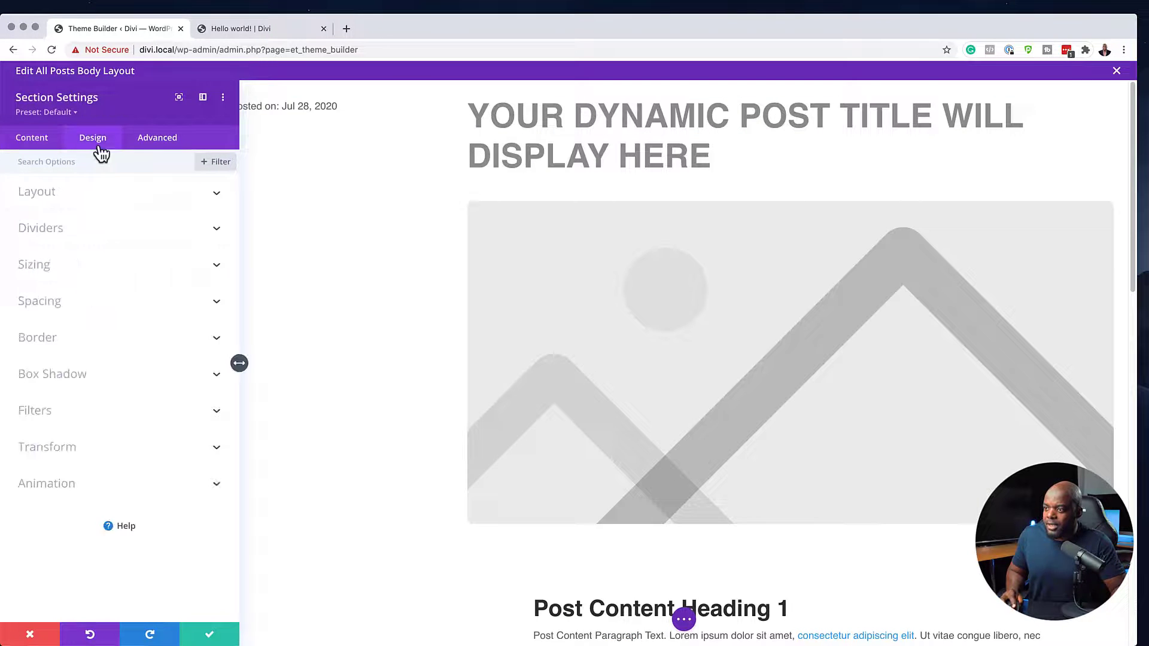
click(51, 302)
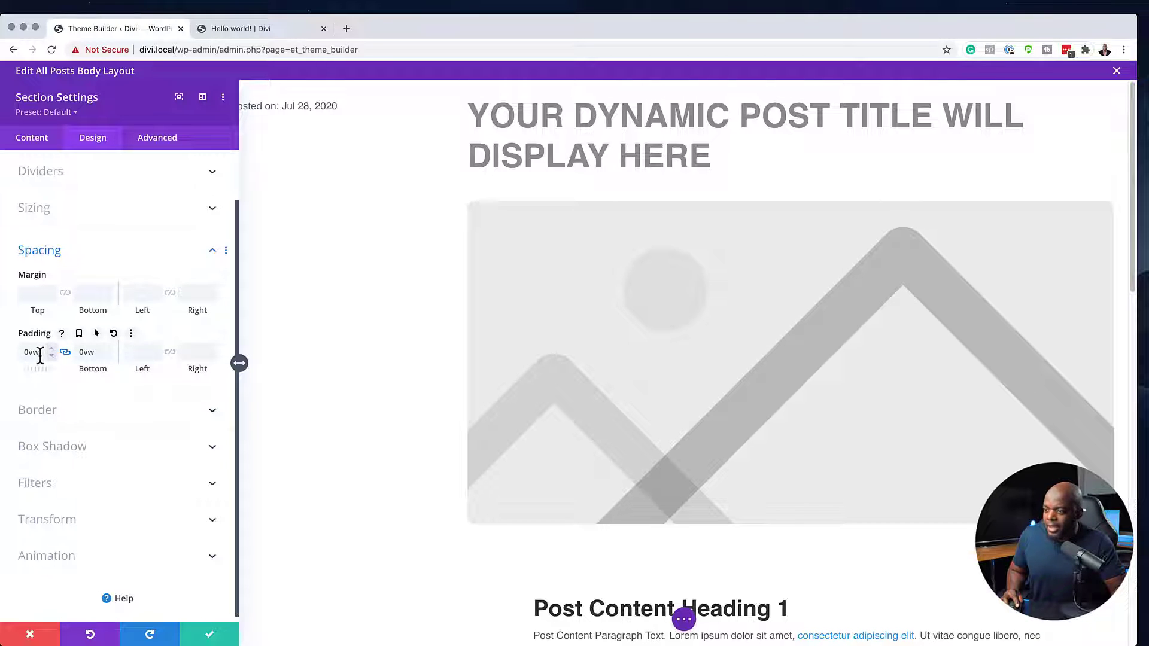
click(280, 24)
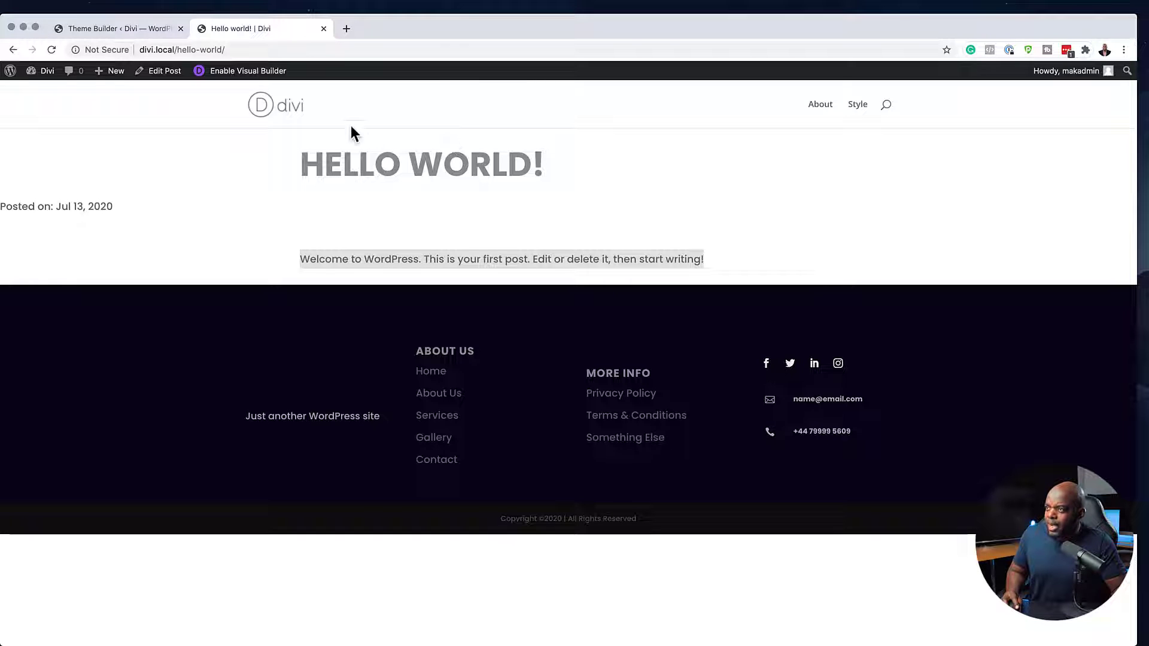
click(129, 30)
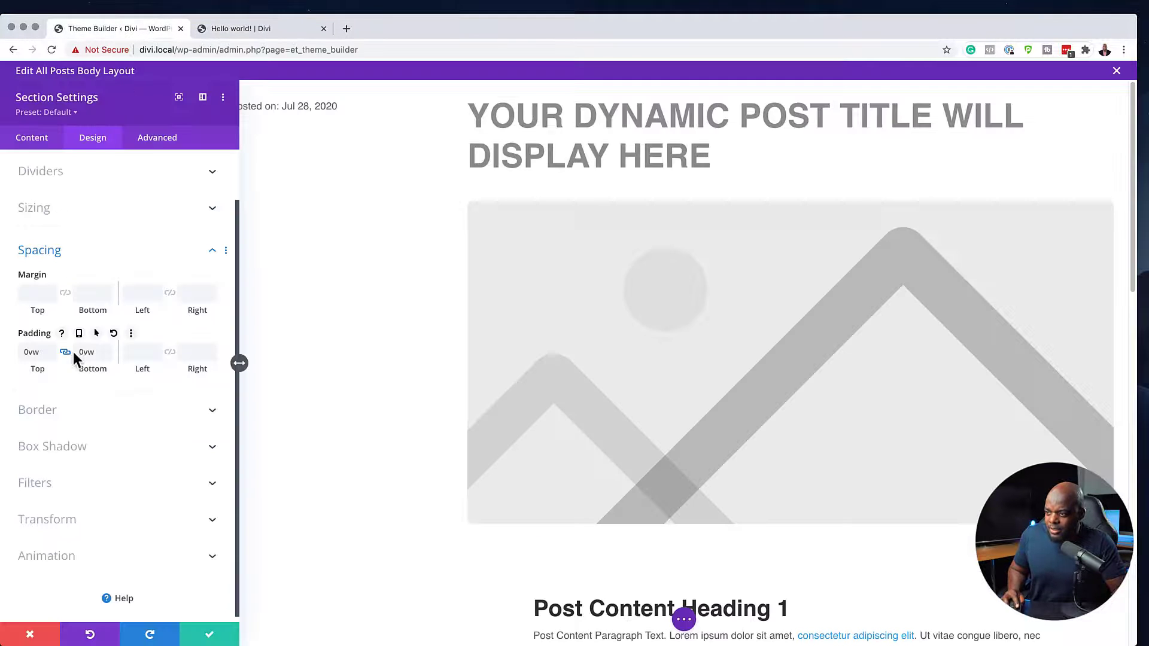
drag(43, 368, 46, 371)
click(138, 351)
text(4vw)
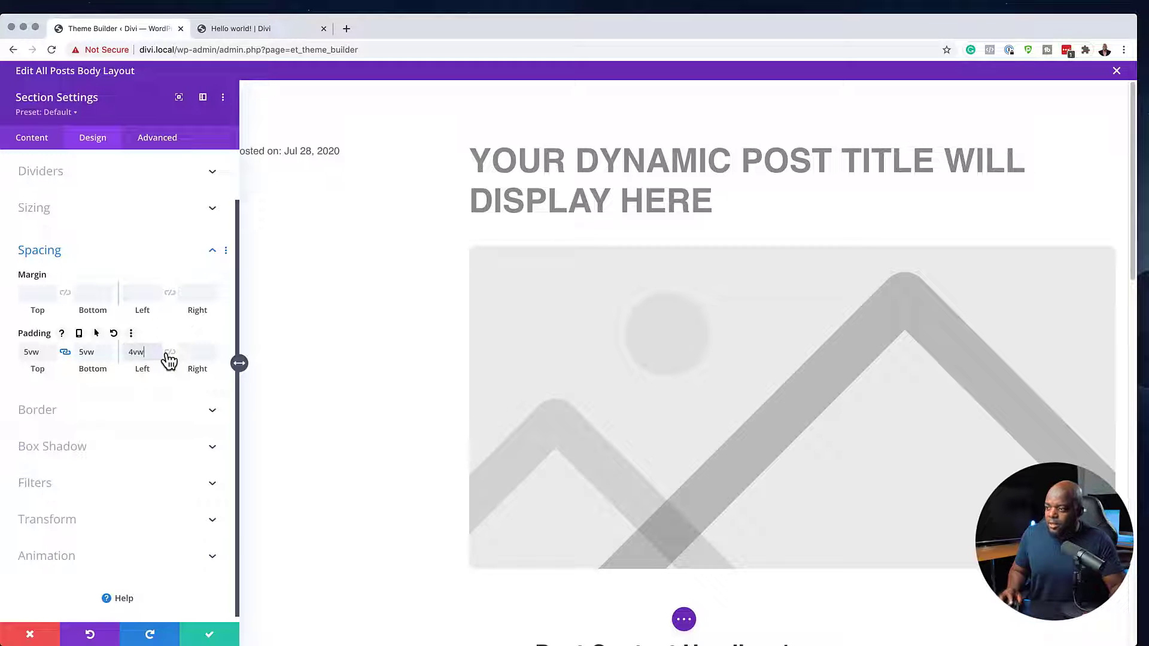
click(170, 354)
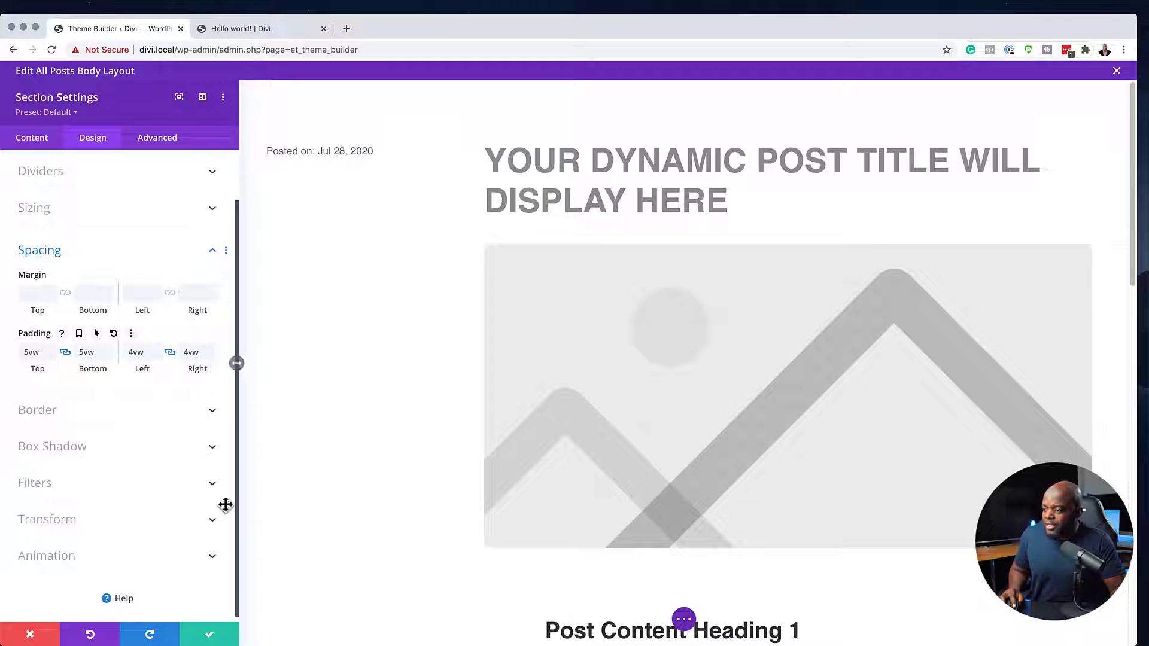
click(214, 635)
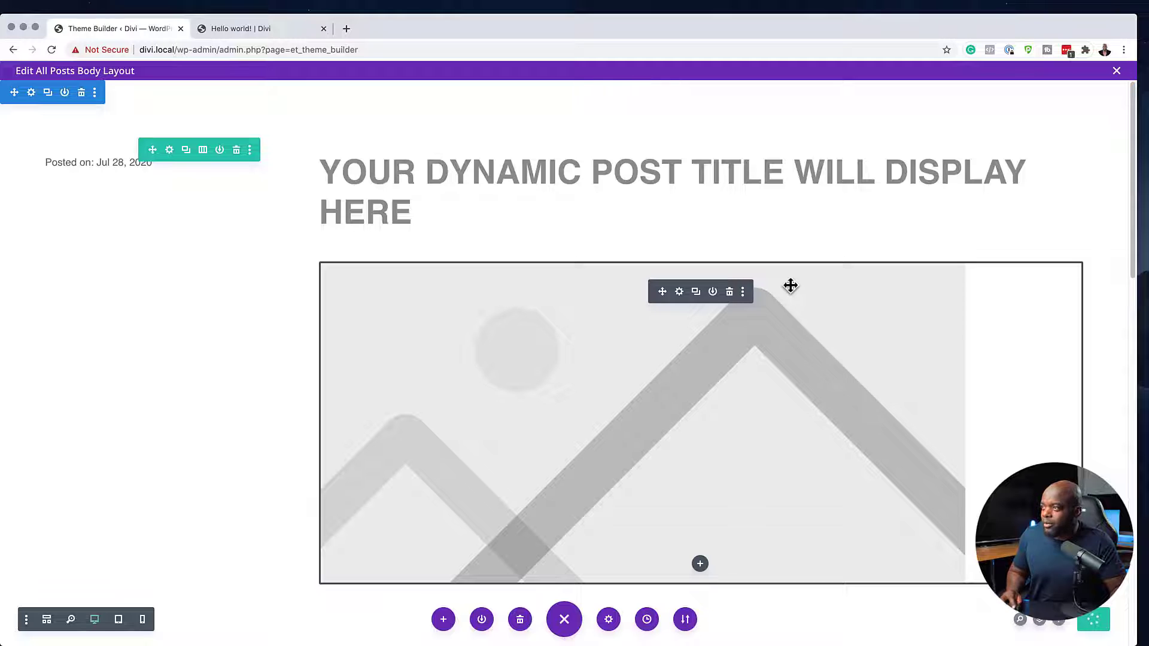
- Reload the live "Hello world!" post to check its spacing, and enlarge the browser window
click(285, 31)
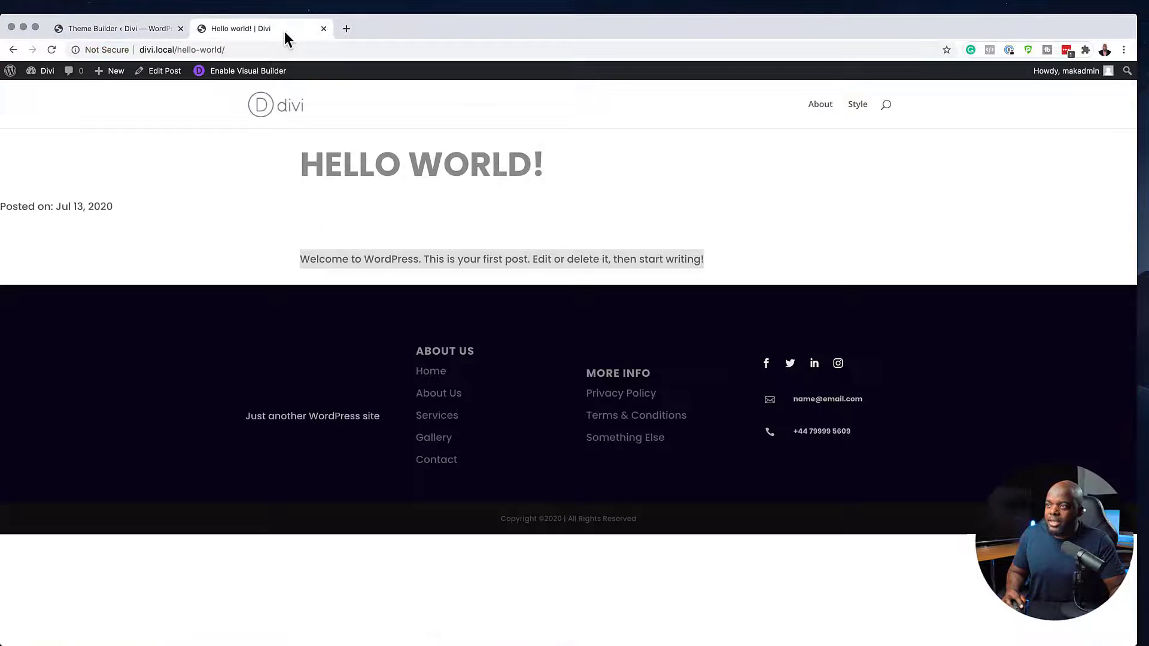
click(55, 51)
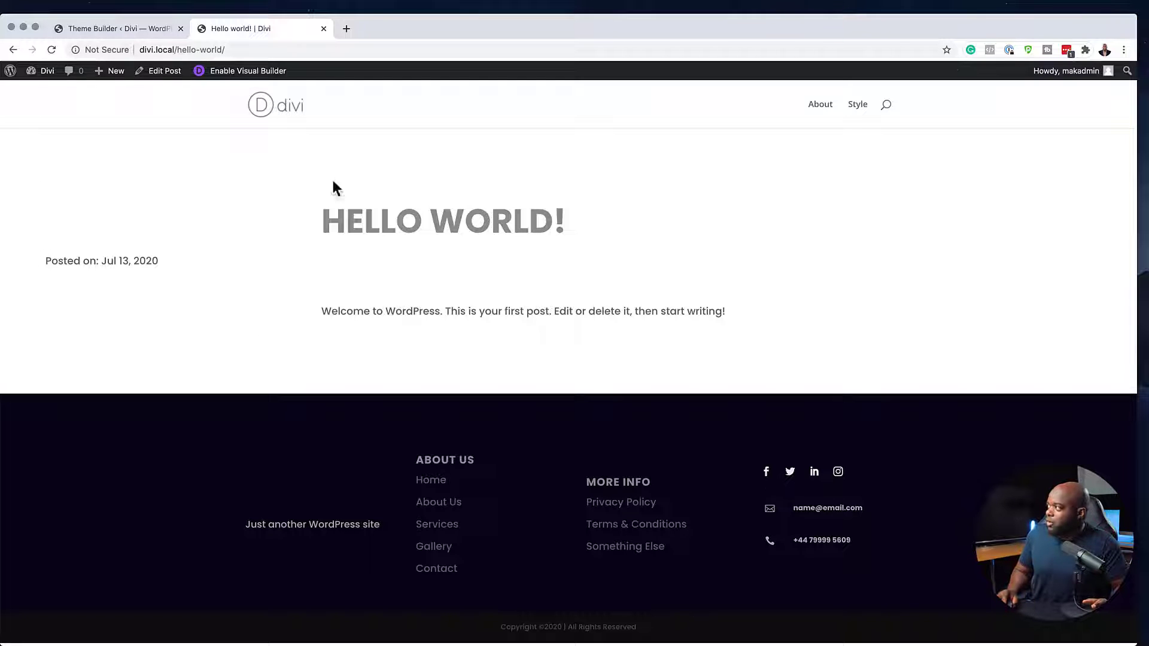
mouse_move(1132, 18)
mouse_down()
mouse_move(226, 5)
mouse_move(987, 21)
mouse_move(1142, 8)
mouse_up()
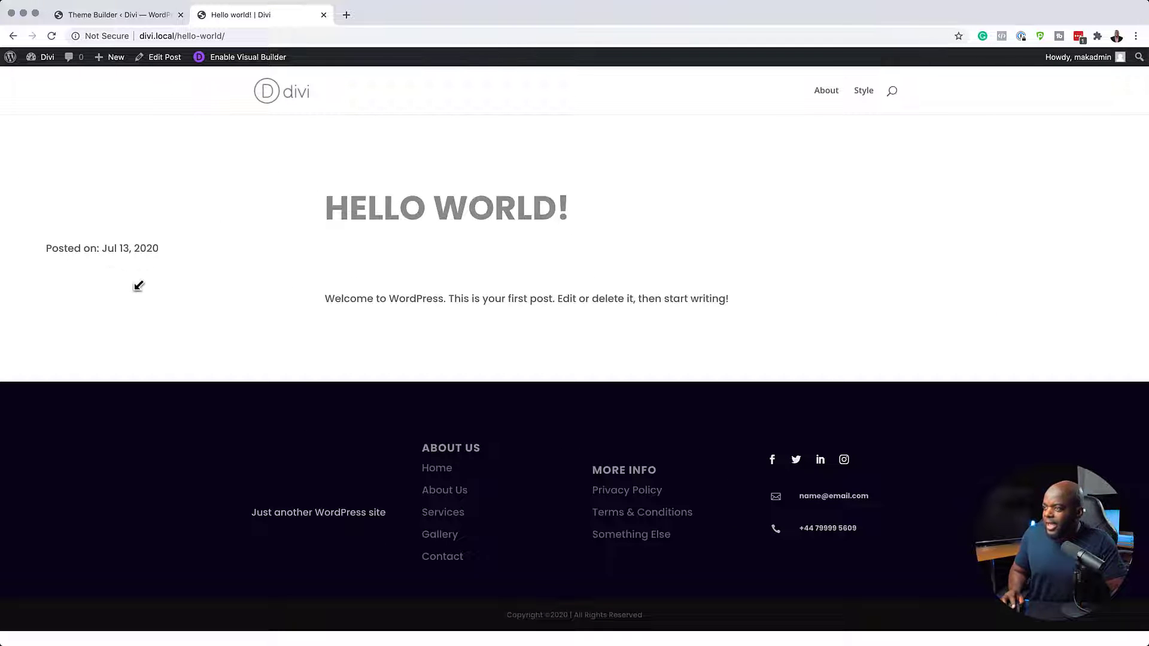
- Return to the All Posts body layout and open the background settings of the row's first column, which holds the date
click(142, 15)
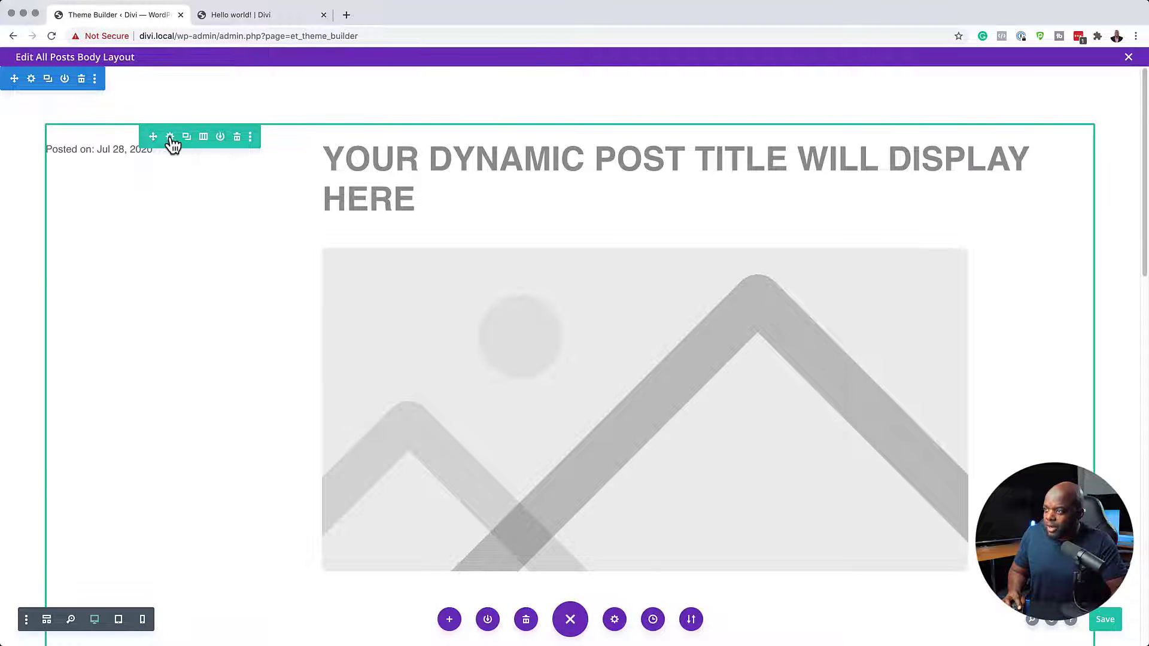
click(170, 137)
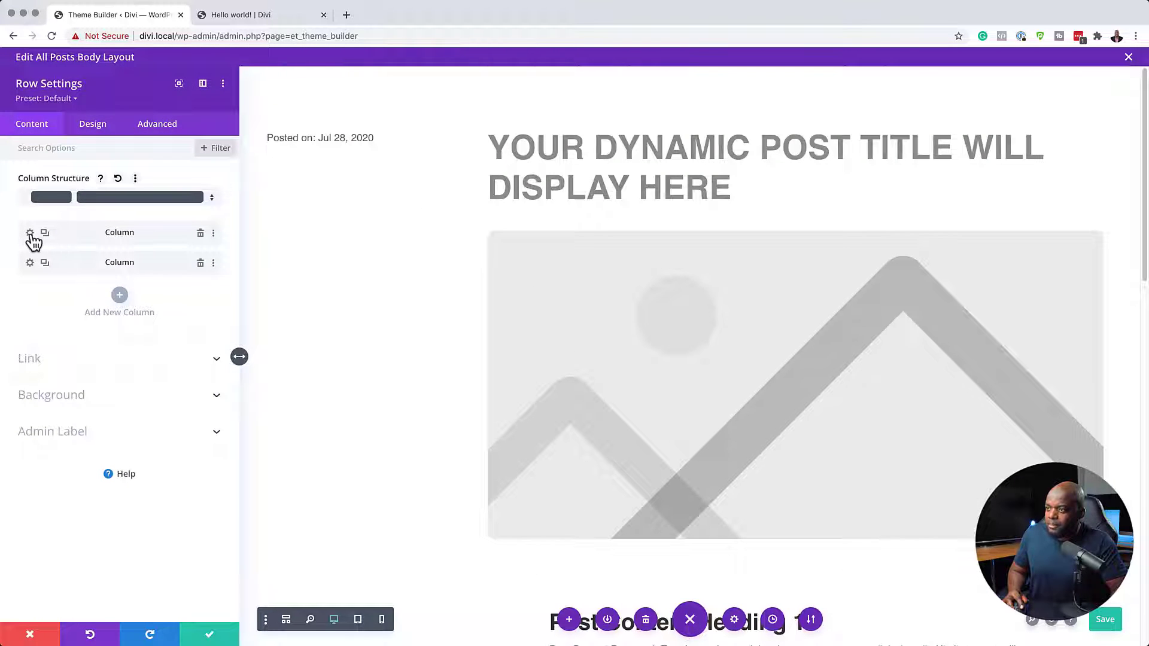
click(30, 234)
click(66, 313)
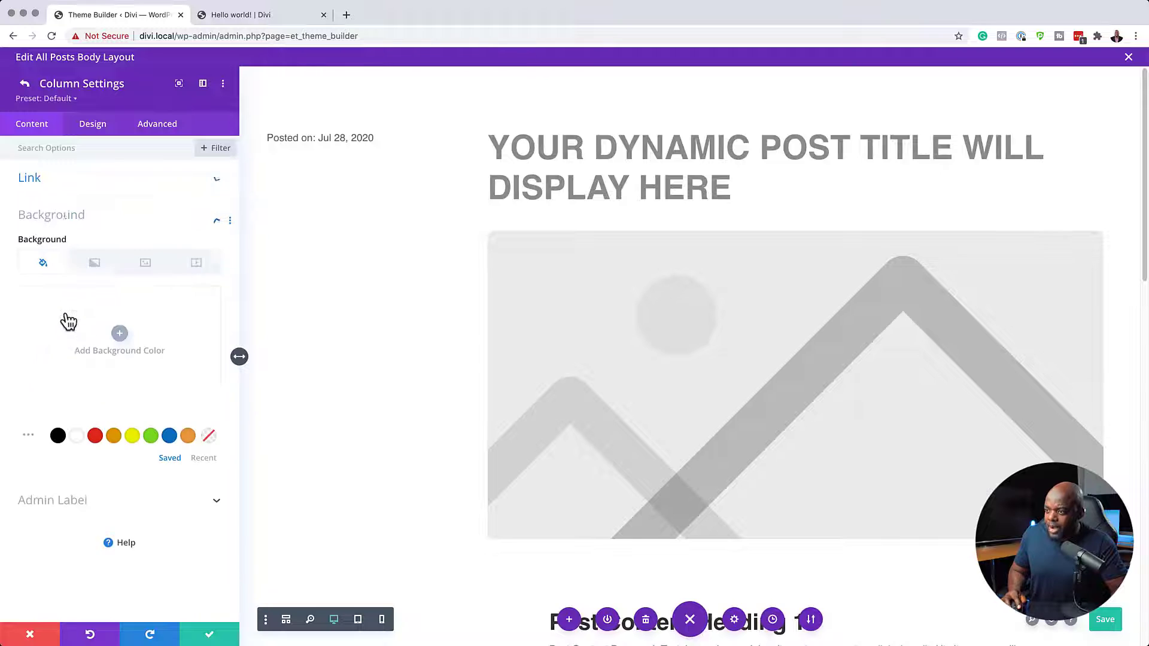
- Try a light grey background, #e8e8e8, on the date column
click(65, 386)
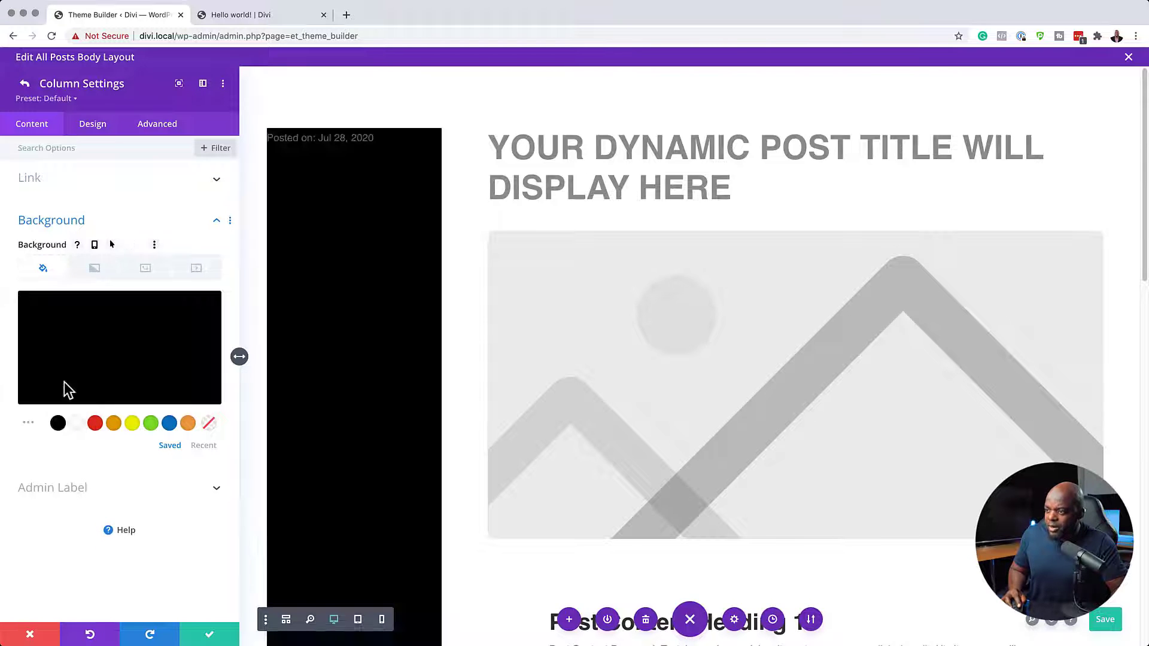
click(89, 353)
drag(88, 353, 19, 302)
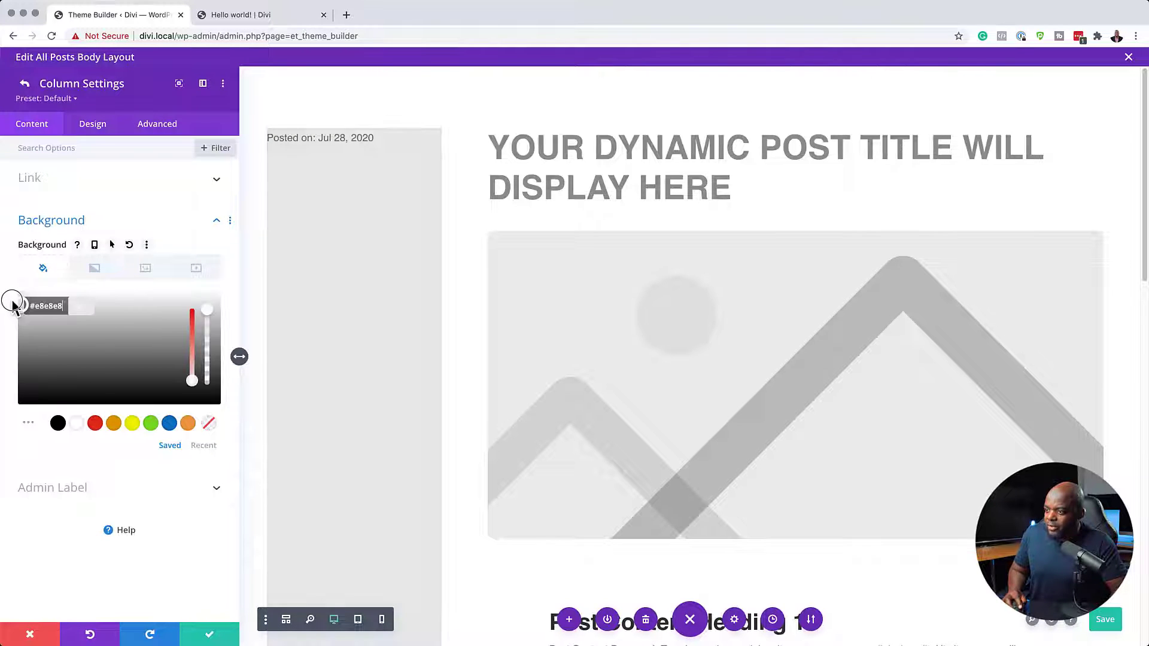
- Give the date column a translucent pale yellow background, rgba(239,239,215,0.74), starting from the yellow swatch
click(132, 423)
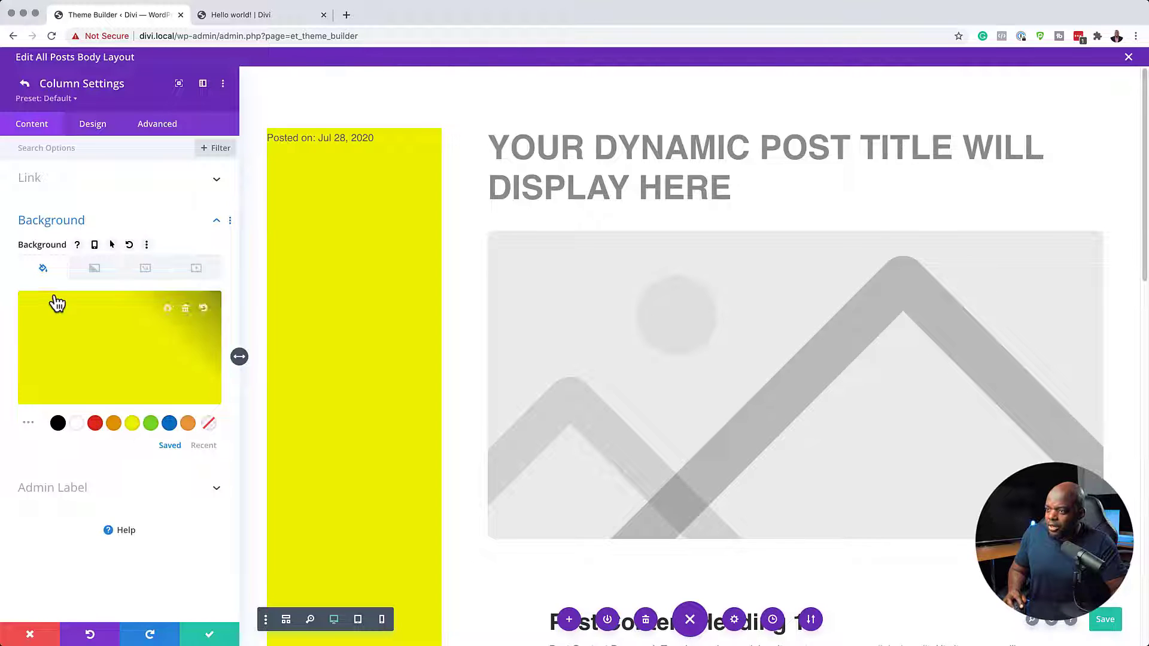
click(46, 351)
drag(191, 350, 198, 386)
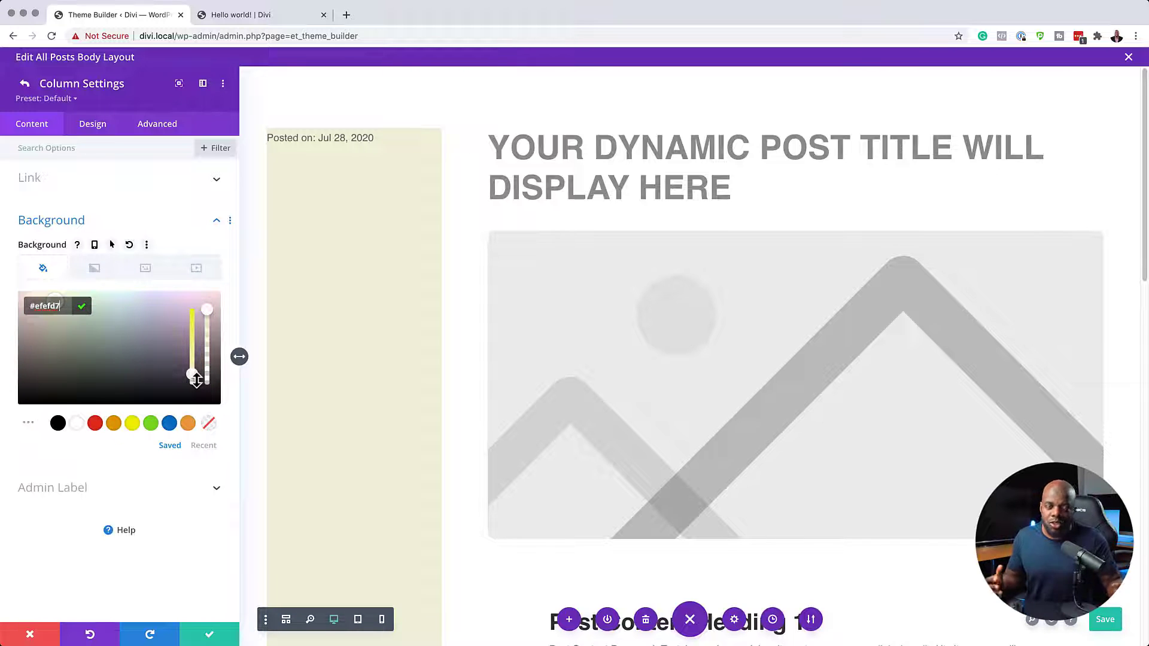
drag(208, 311, 207, 336)
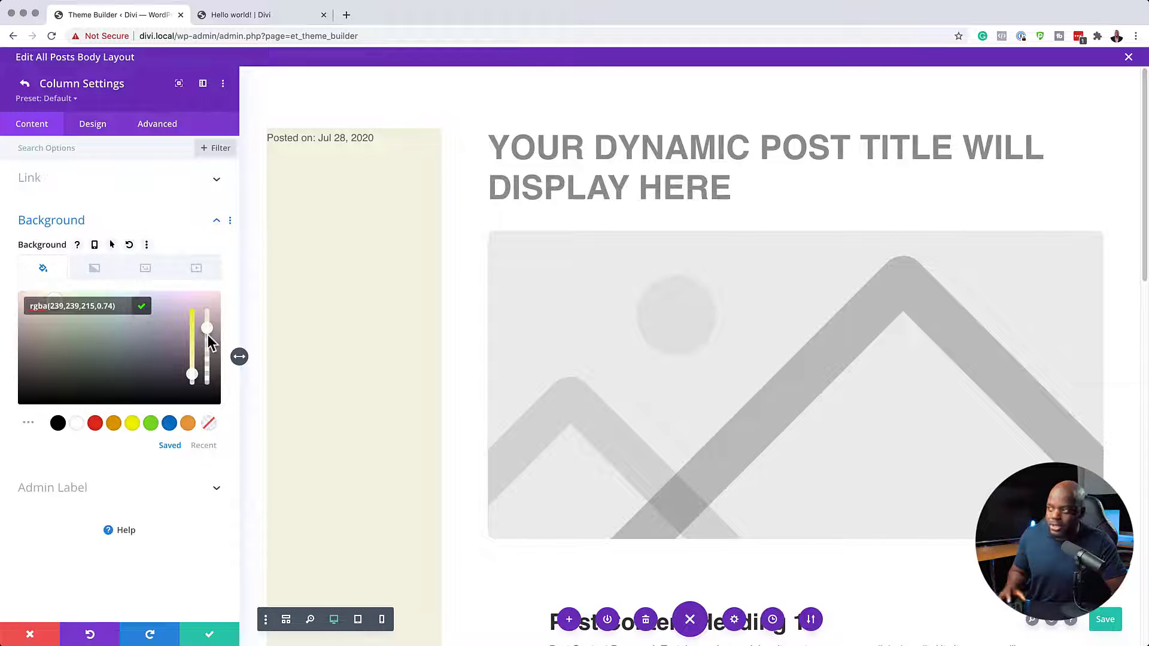
- Set the date column's padding to 2vw on all four sides
click(96, 128)
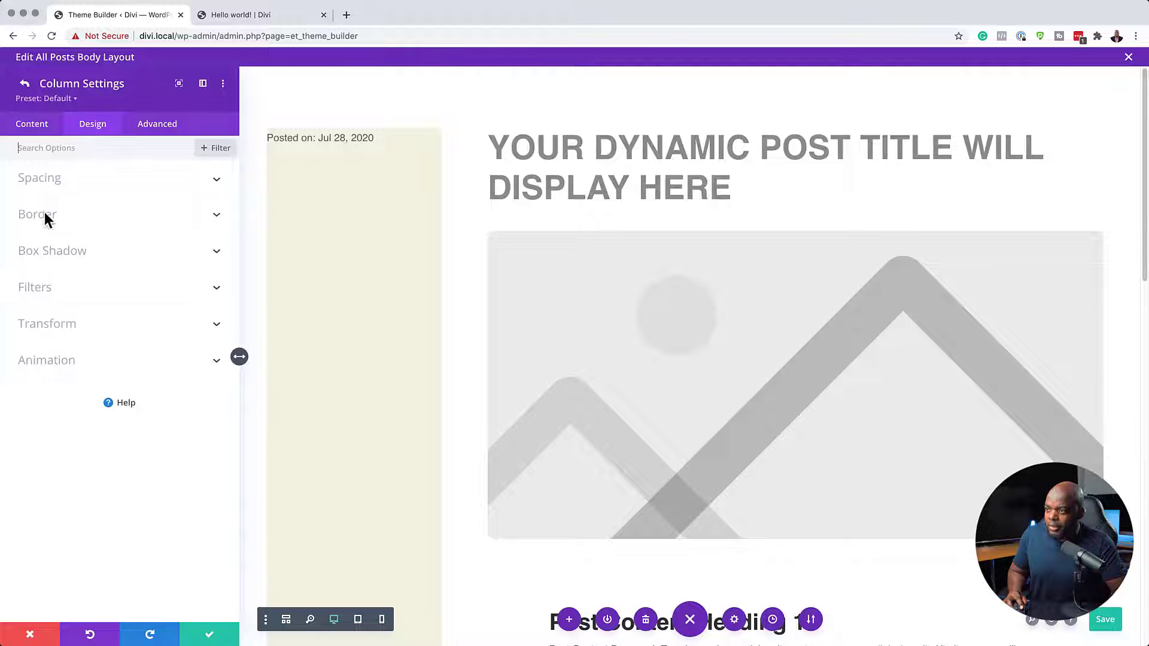
click(57, 184)
click(144, 217)
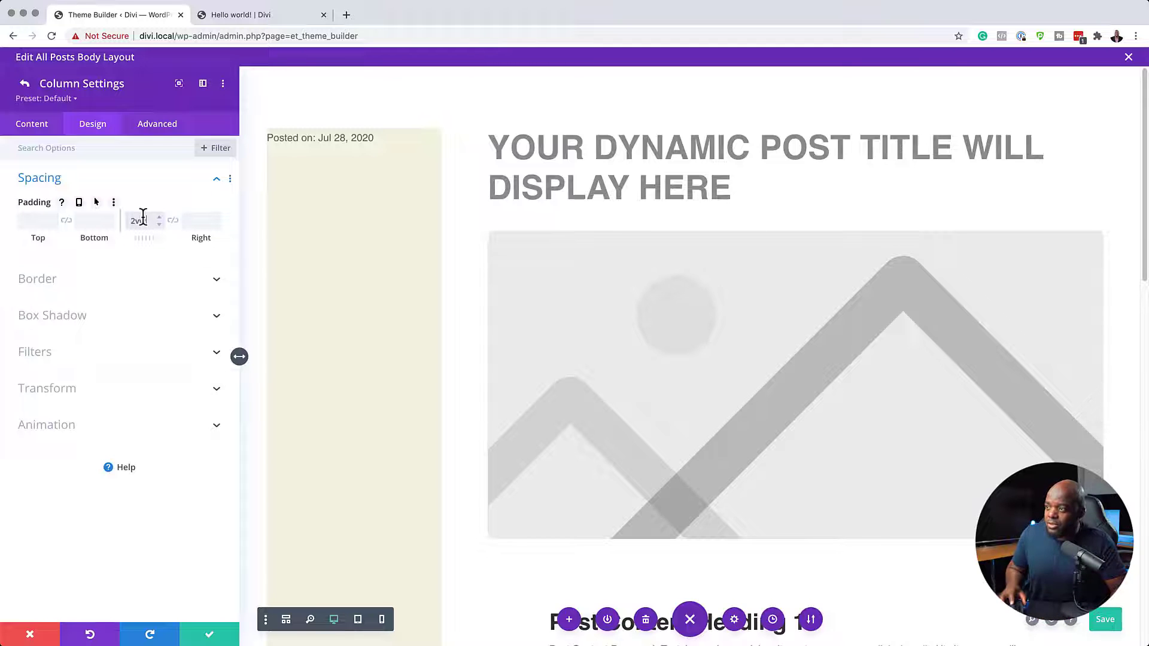
click(173, 222)
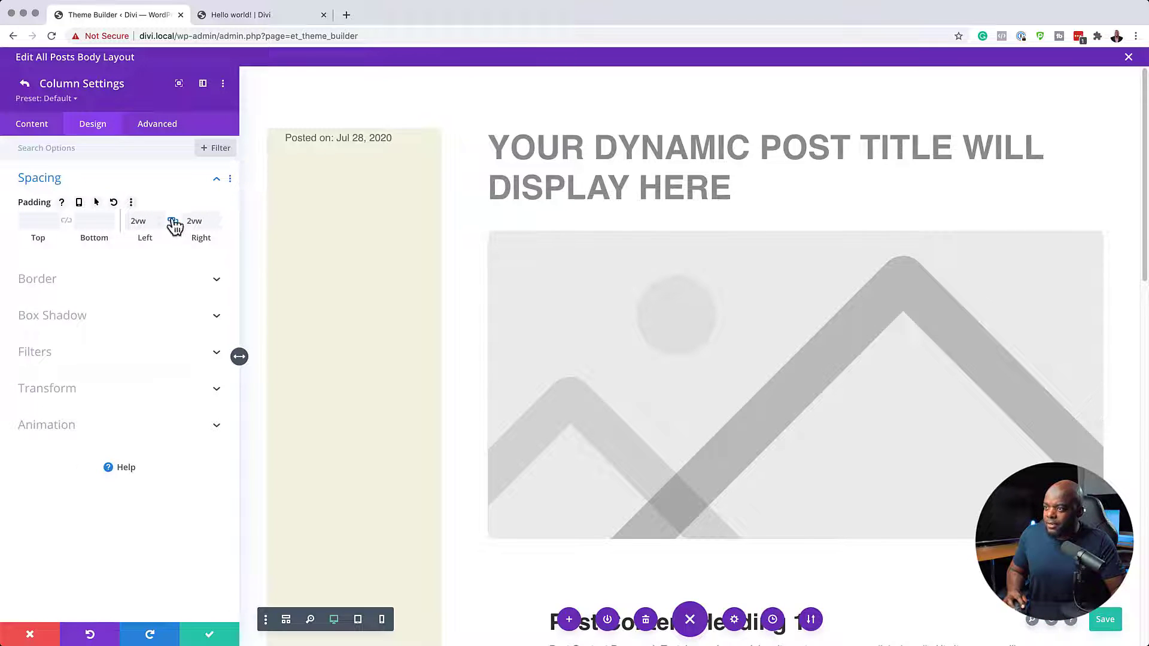
click(40, 222)
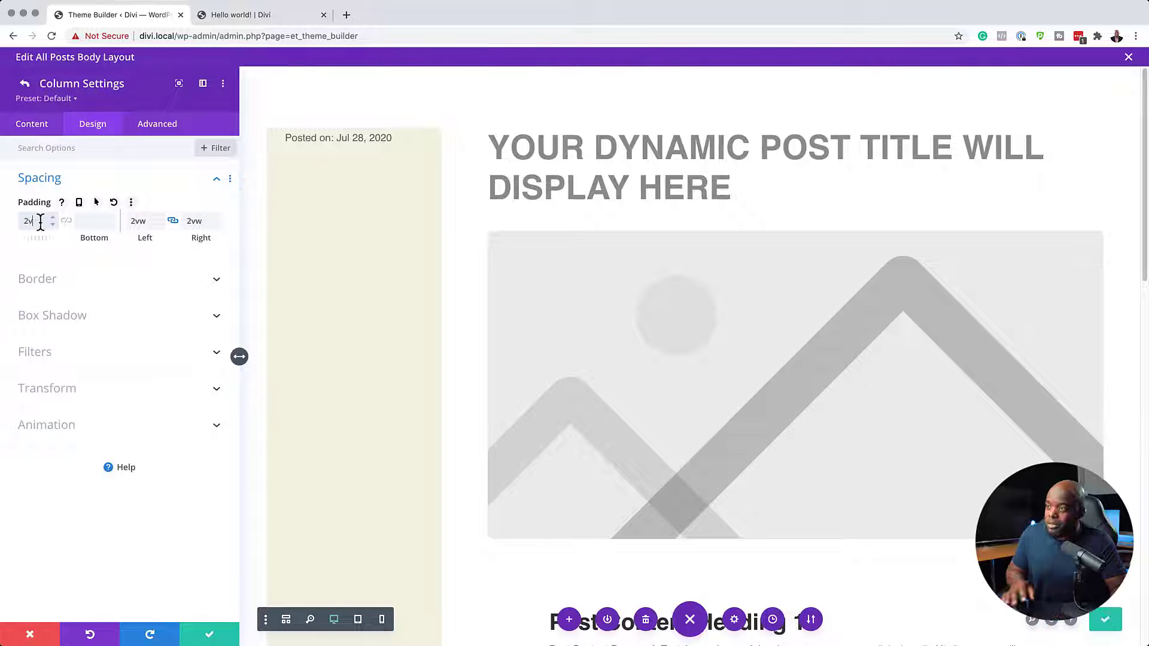
click(65, 220)
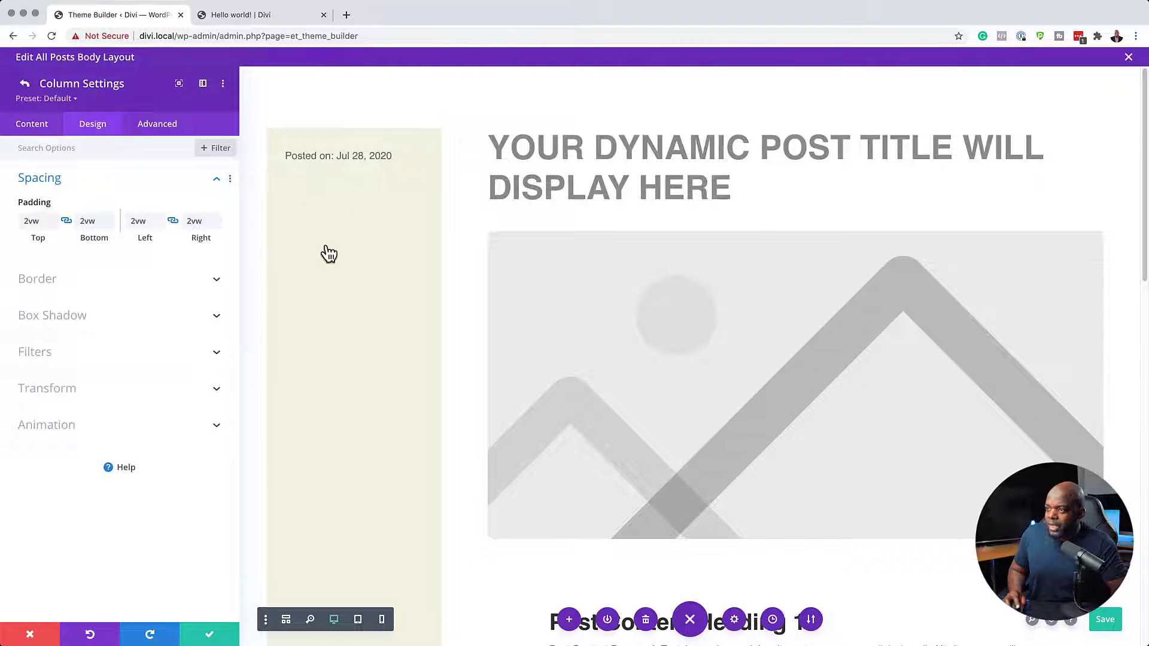
- Round all corners of the date column to 6px and save the column and row settings
click(56, 289)
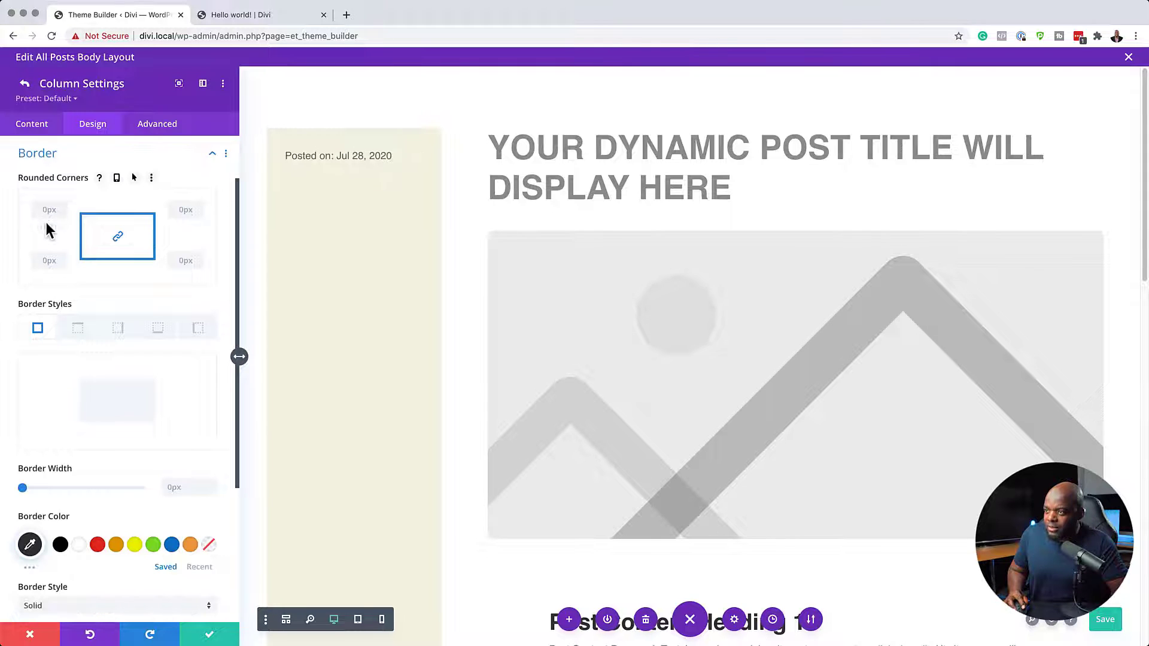
text(6)
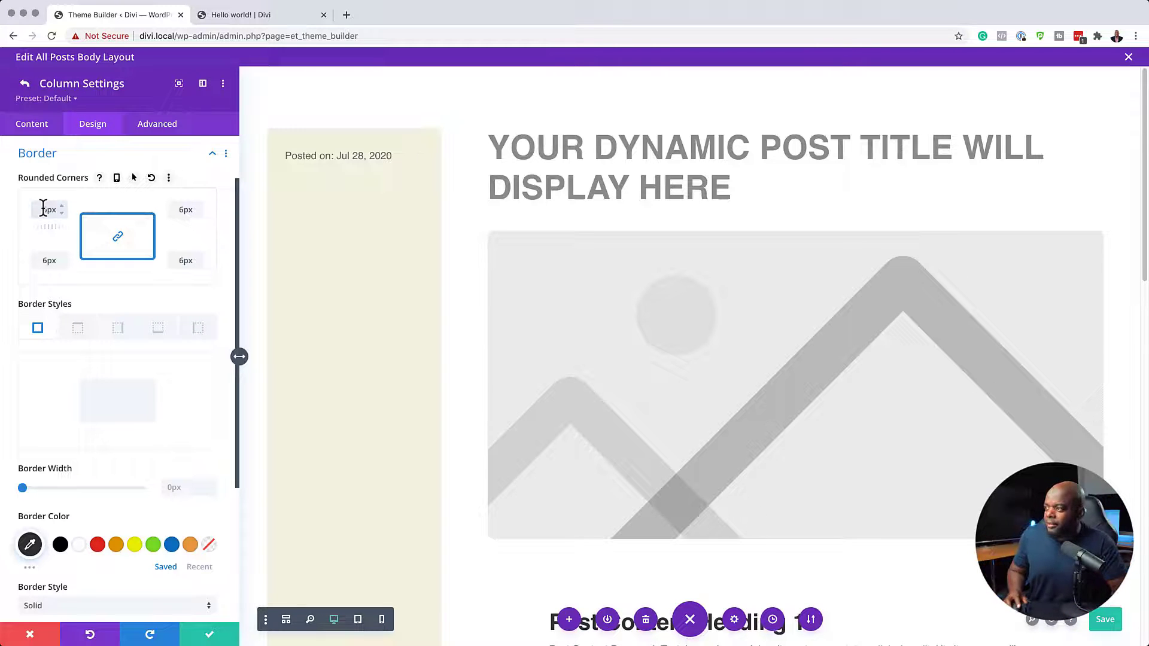
click(209, 637)
click(210, 637)
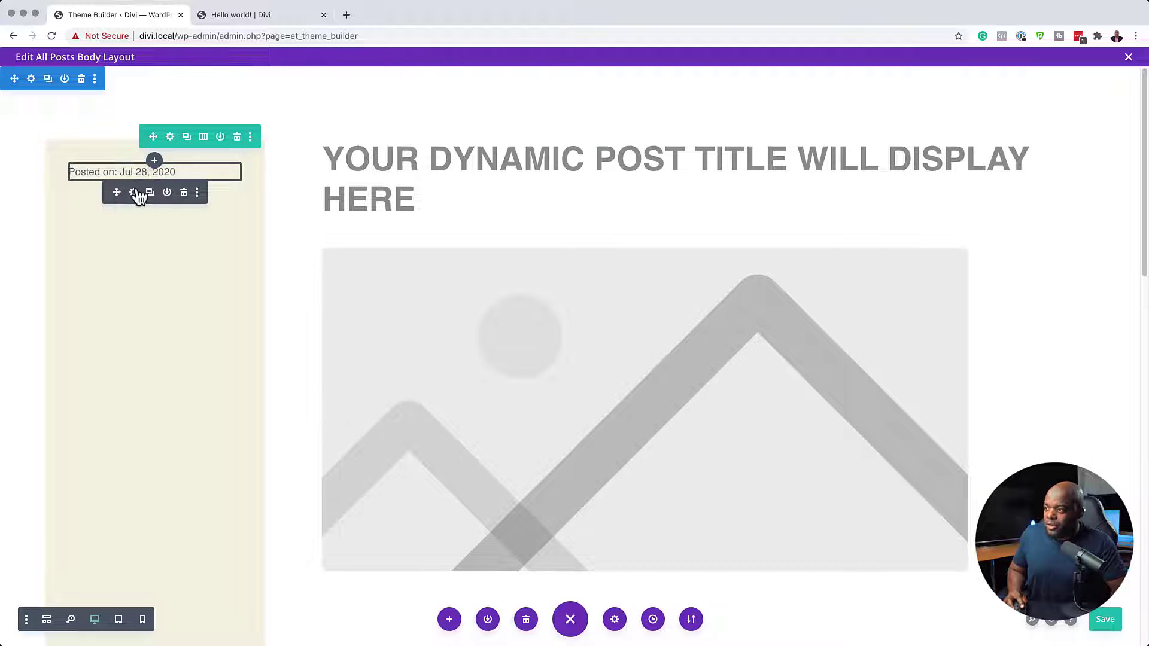
- Set the font weight of the "Posted on" date text module to Bold
click(134, 192)
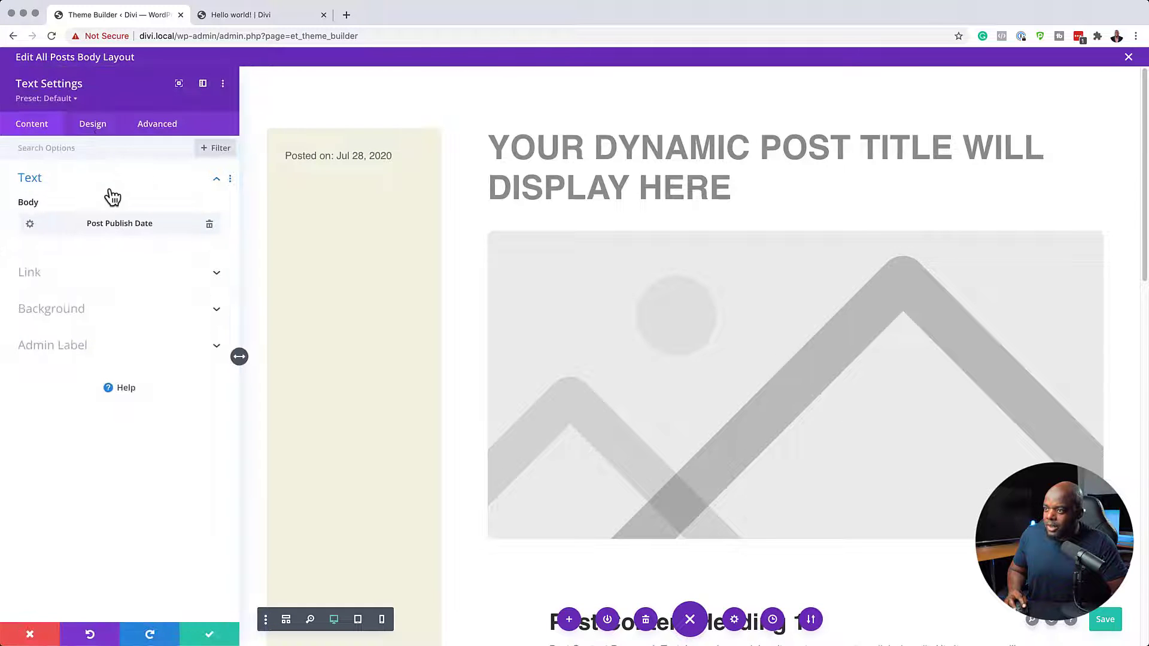
click(93, 126)
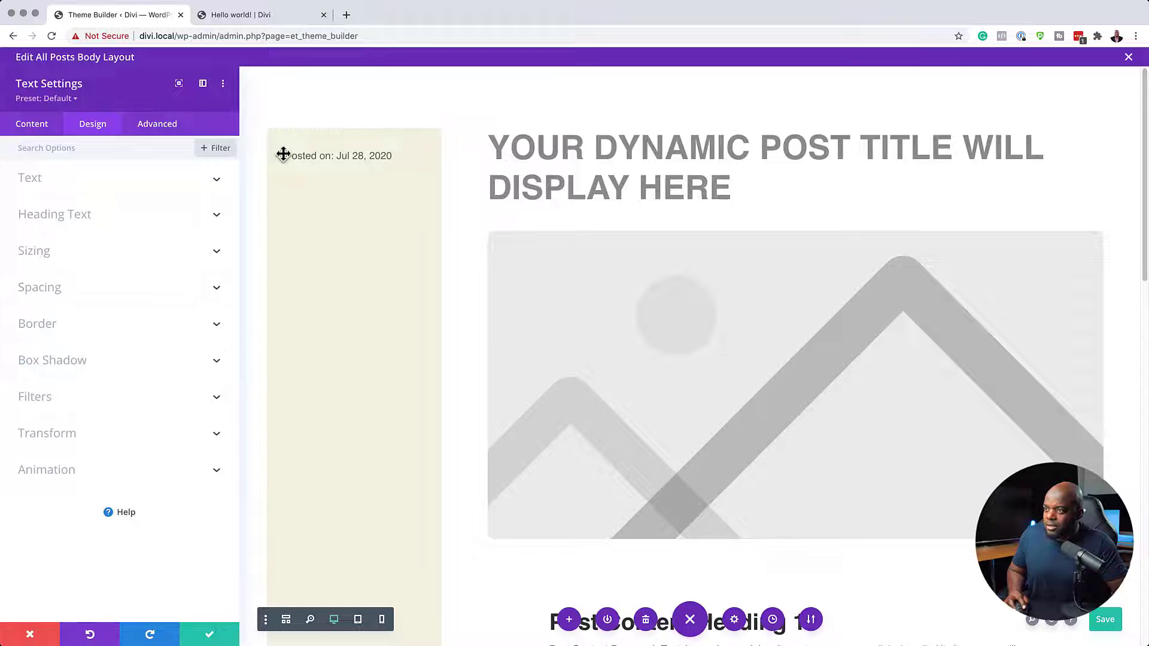
click(82, 178)
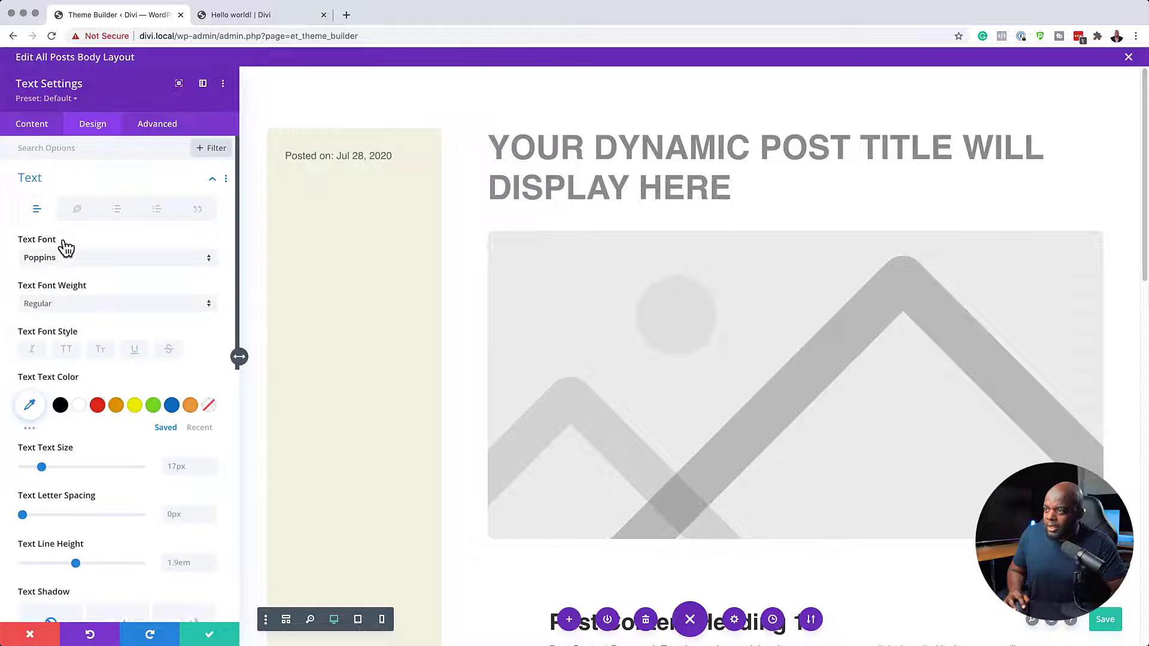
click(76, 308)
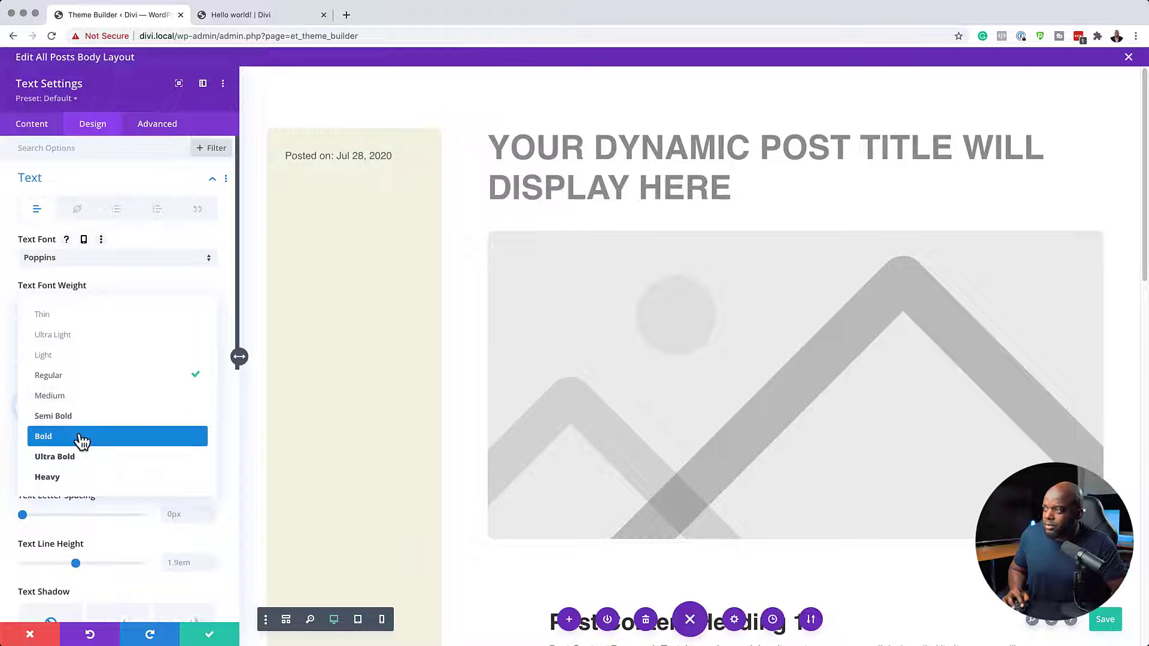
click(82, 441)
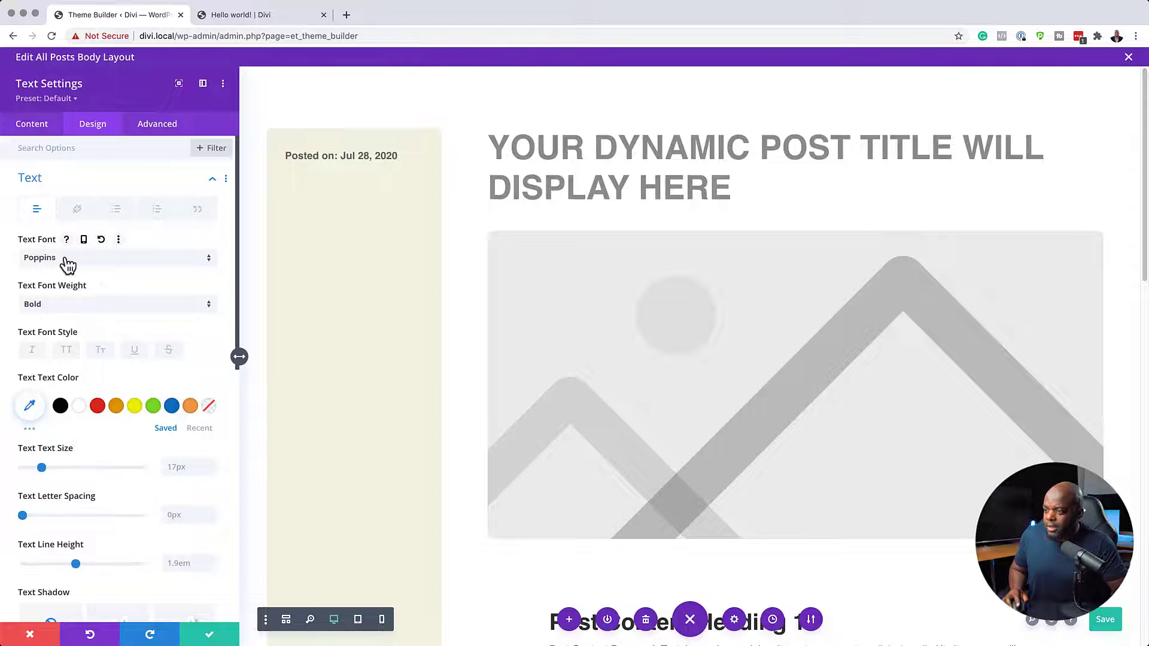
- Set the text size of the "Posted on" date module to 16px and save its settings
click(211, 471)
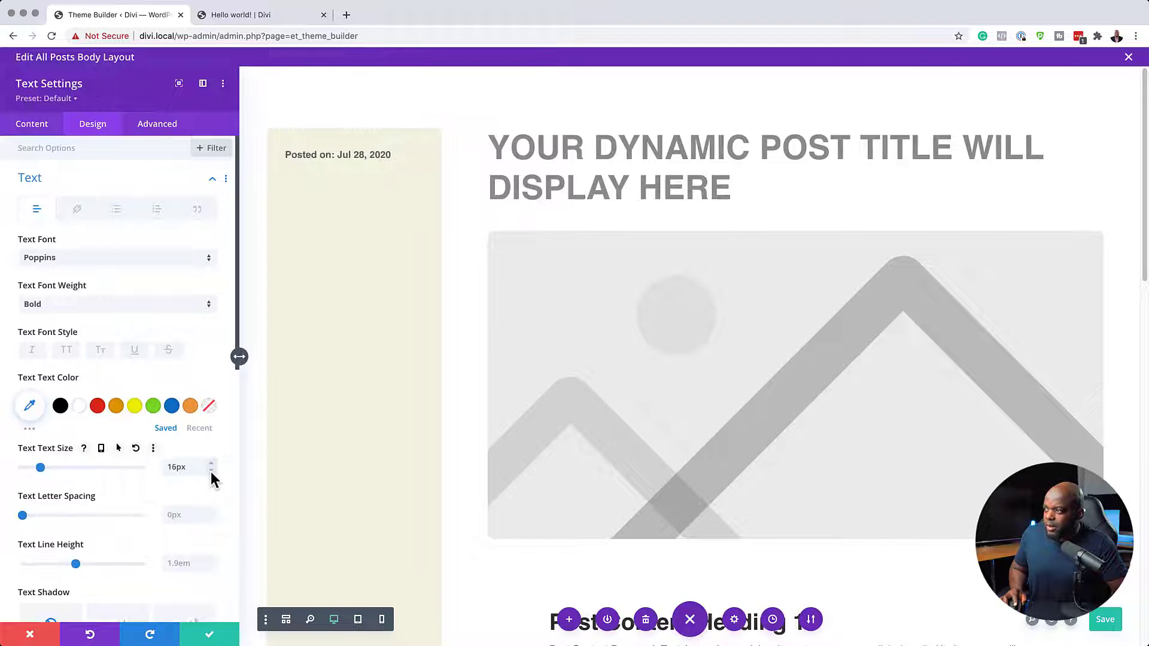
click(210, 634)
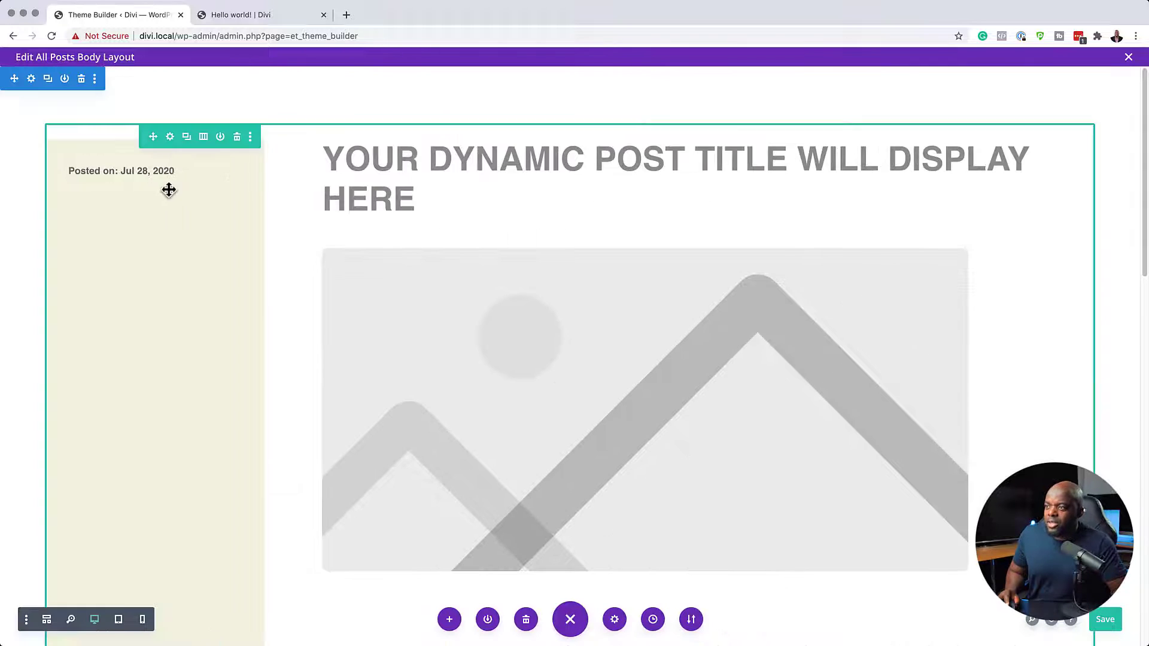
- Insert a Blurb module below the date text in the yellow column and delete its placeholder body text
mouse_move(171, 187)
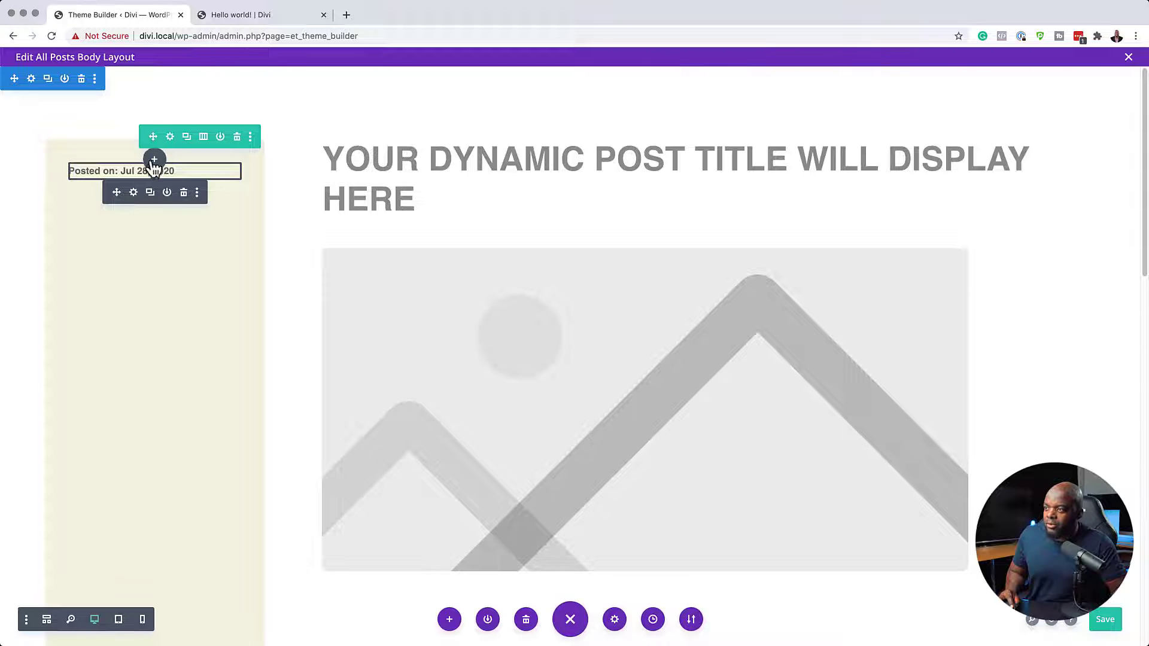
click(153, 159)
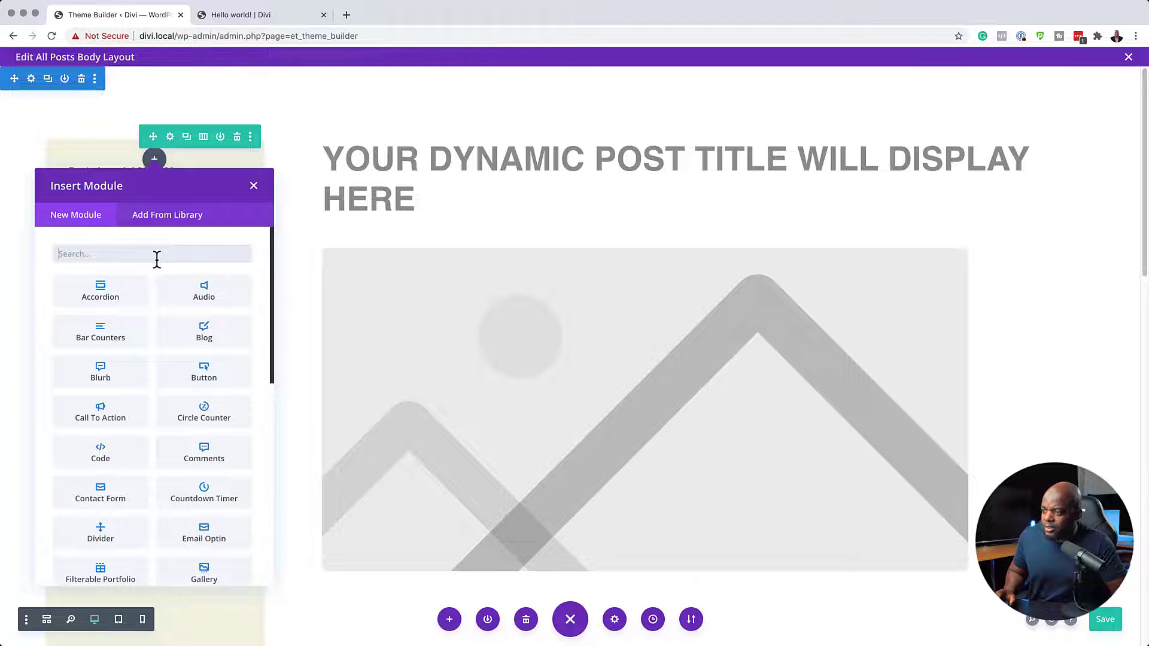
click(155, 253)
text(bl)
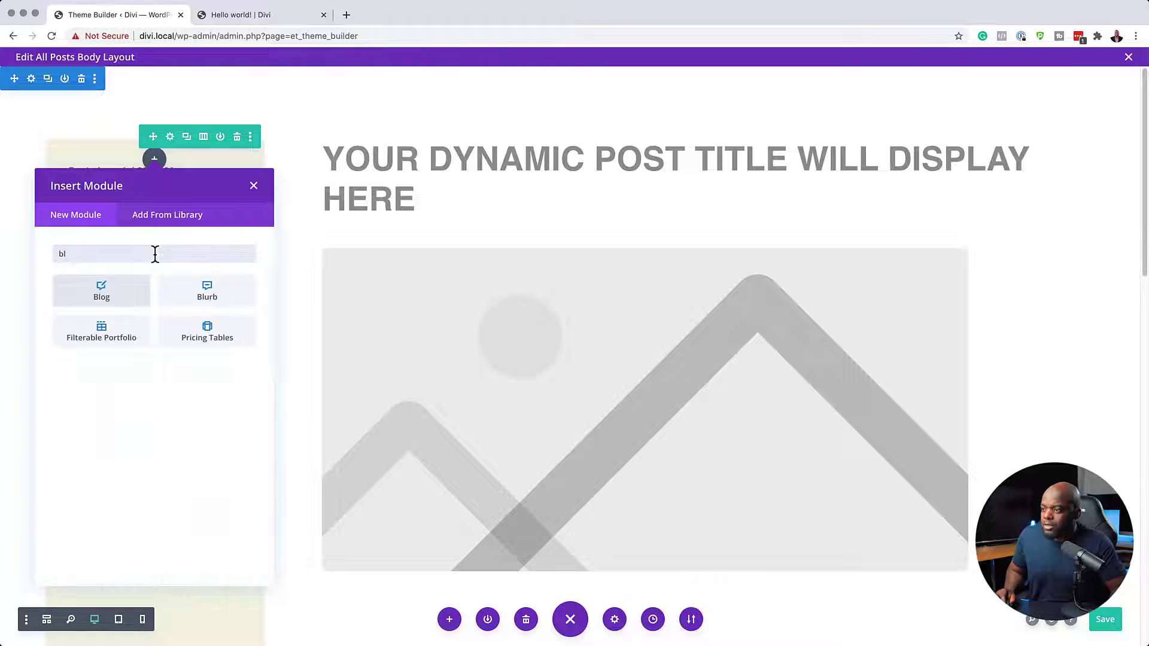
click(207, 290)
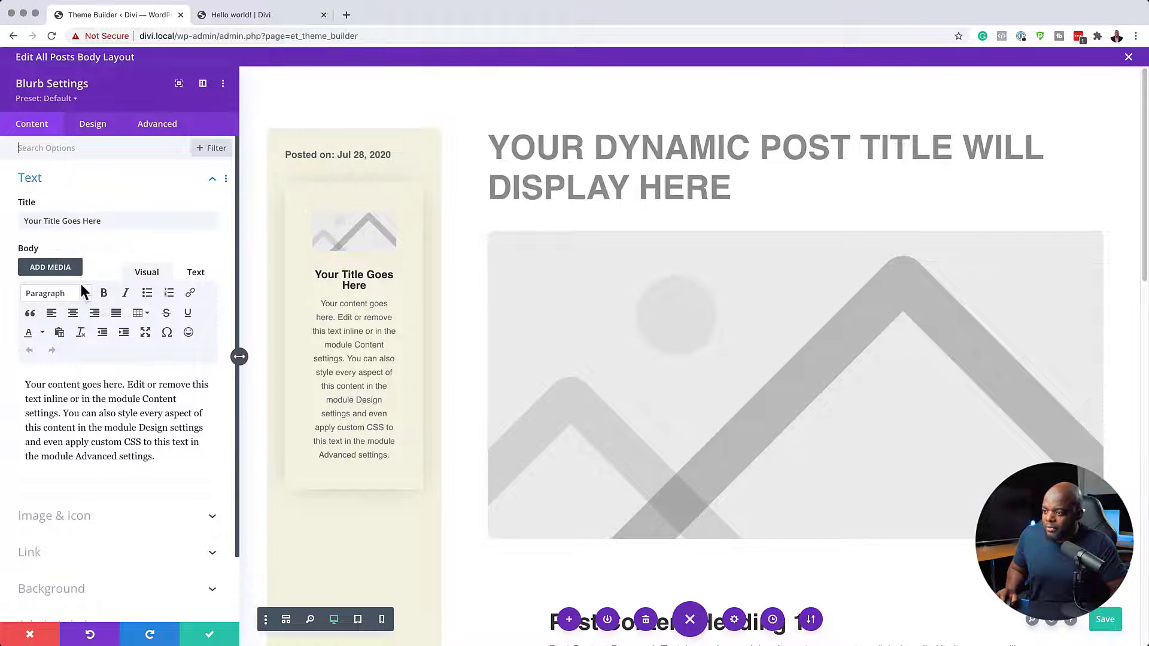
scroll(140, 484, down, 1)
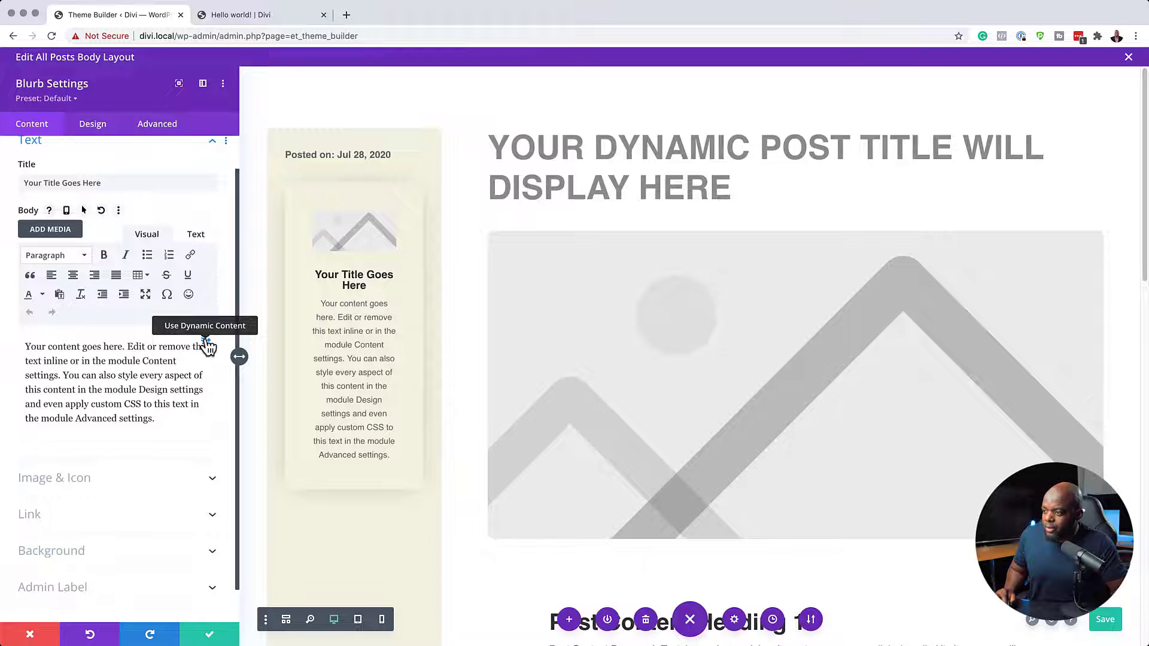
triple_click(179, 423)
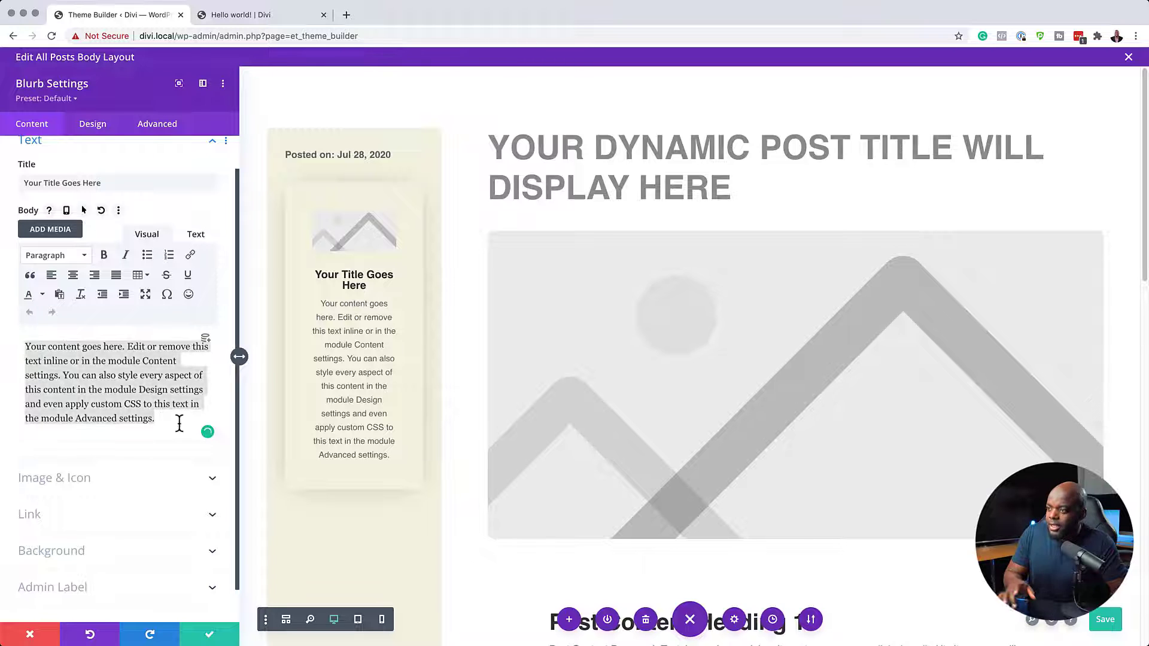
key(BackSpace)
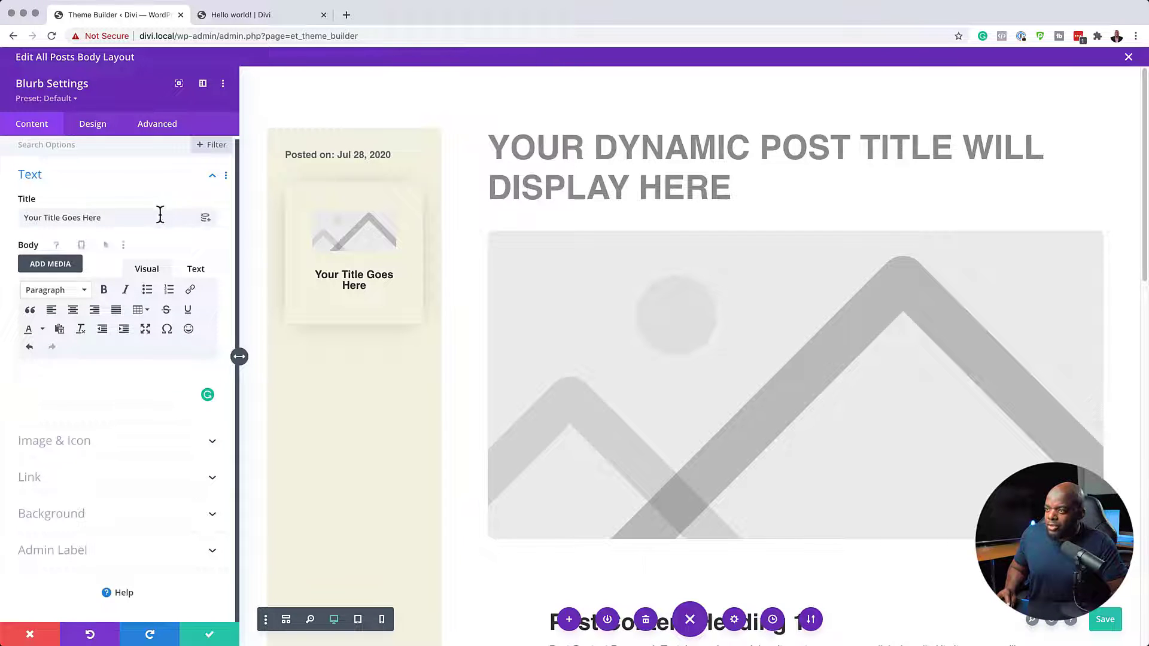
- Make the blurb's title the dynamic Post Author, with "Written by:" before the name
click(206, 217)
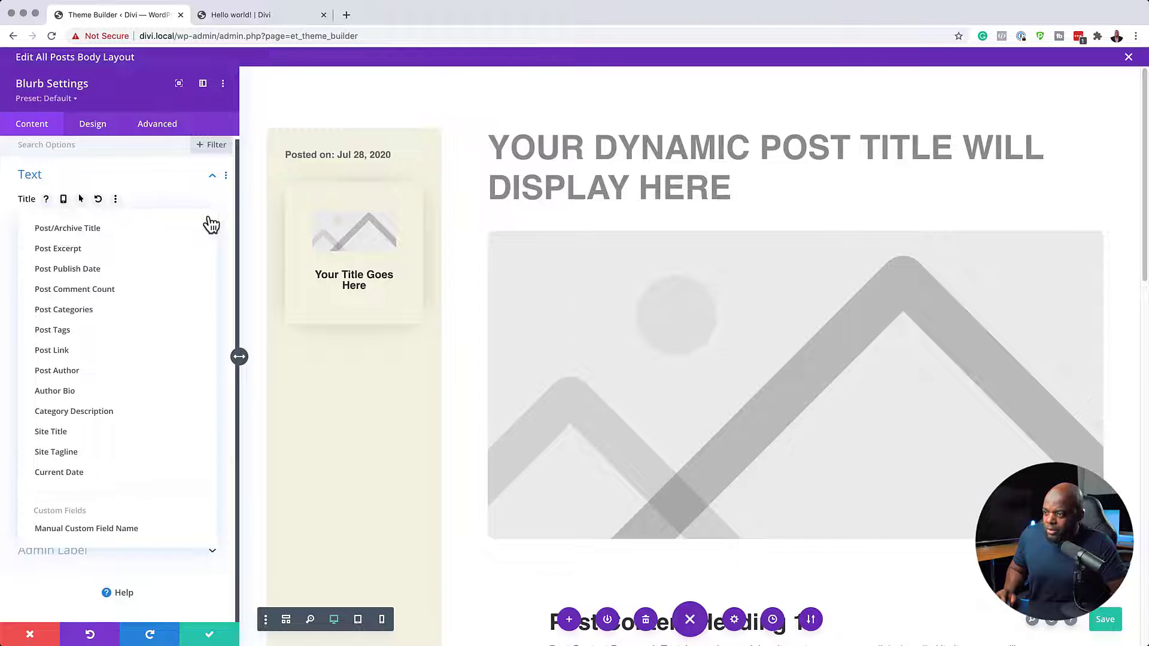
click(111, 371)
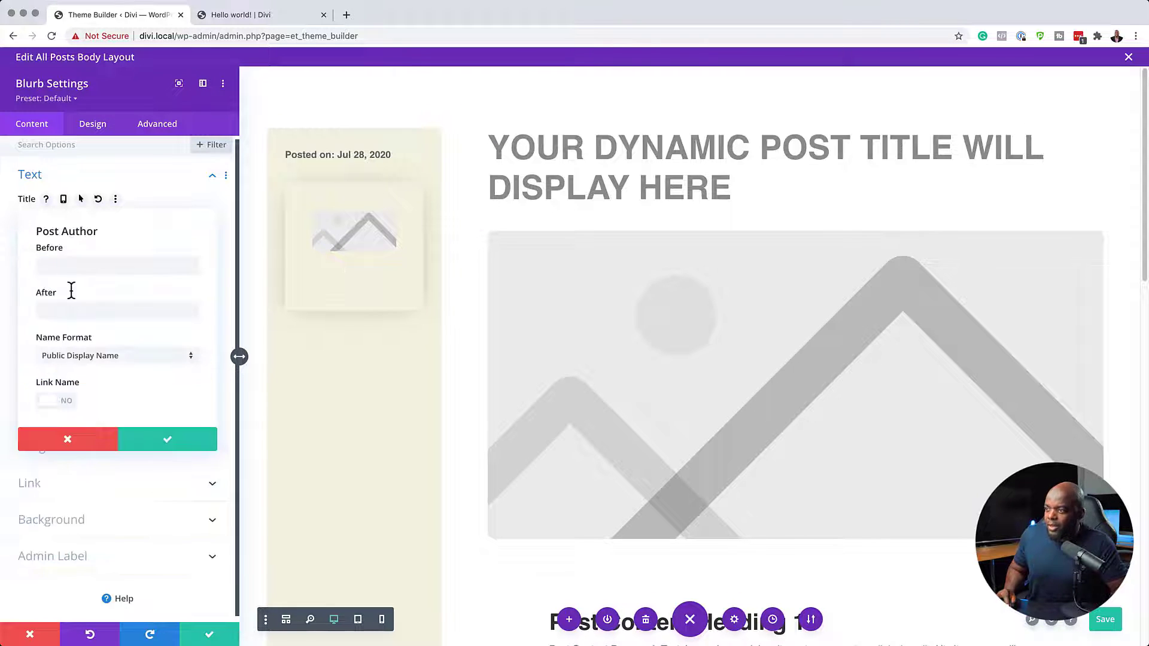
click(67, 265)
text(Written by:)
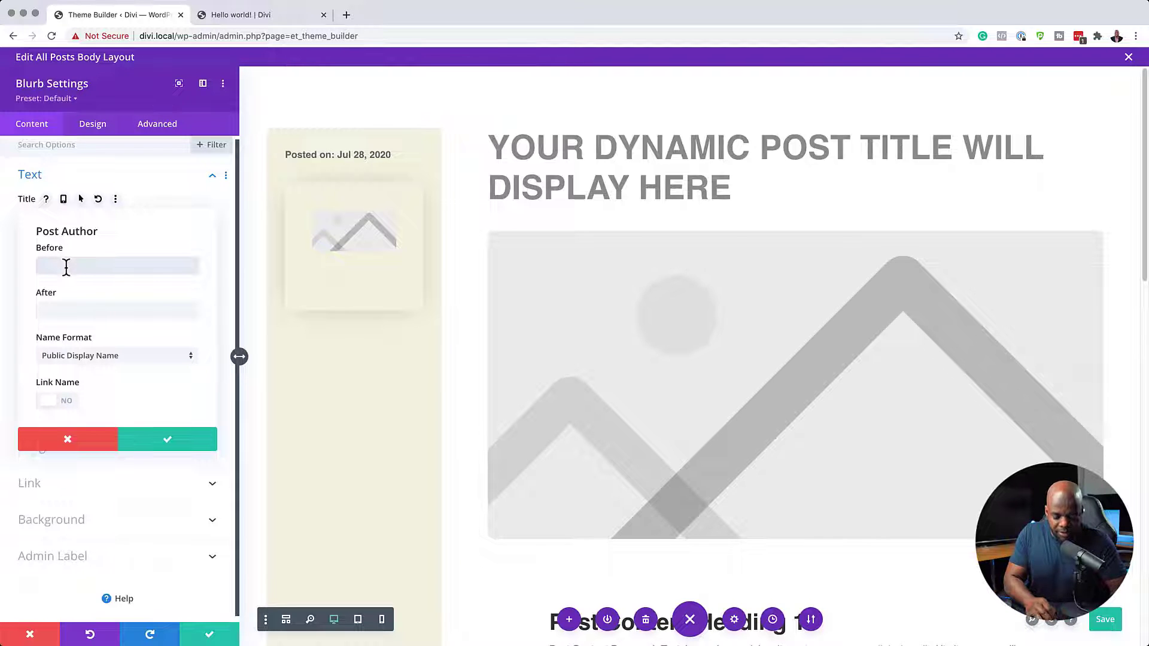
click(168, 439)
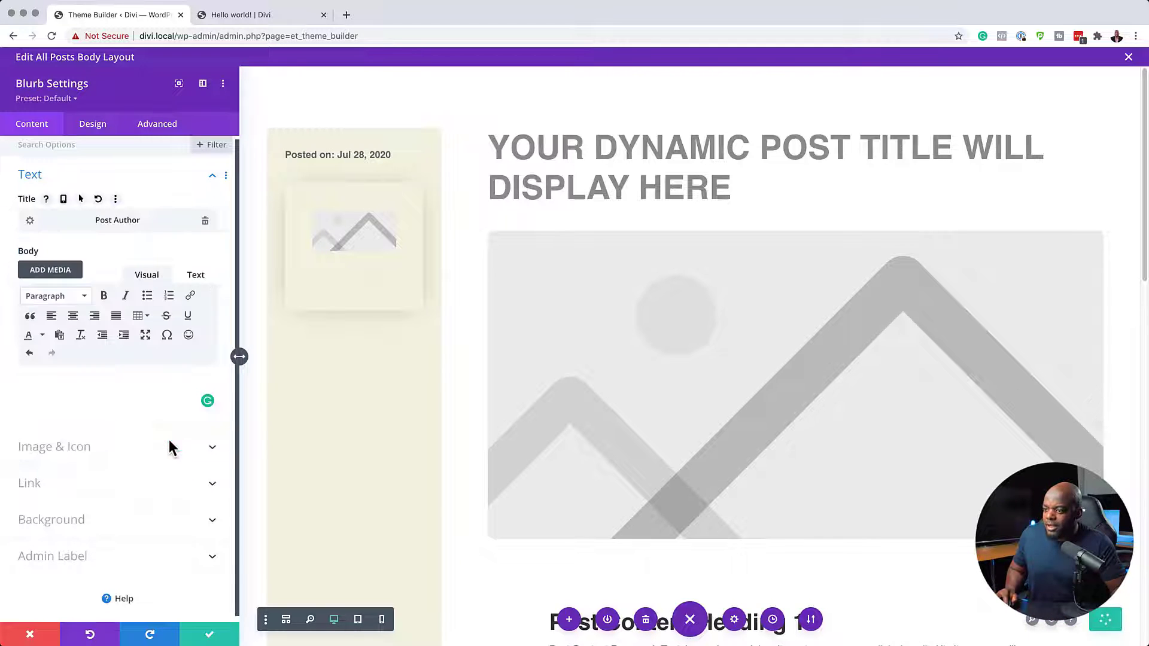
- Replace the blurb's placeholder image with the dynamic Author Profile Picture and save the module
click(105, 456)
mouse_move(200, 333)
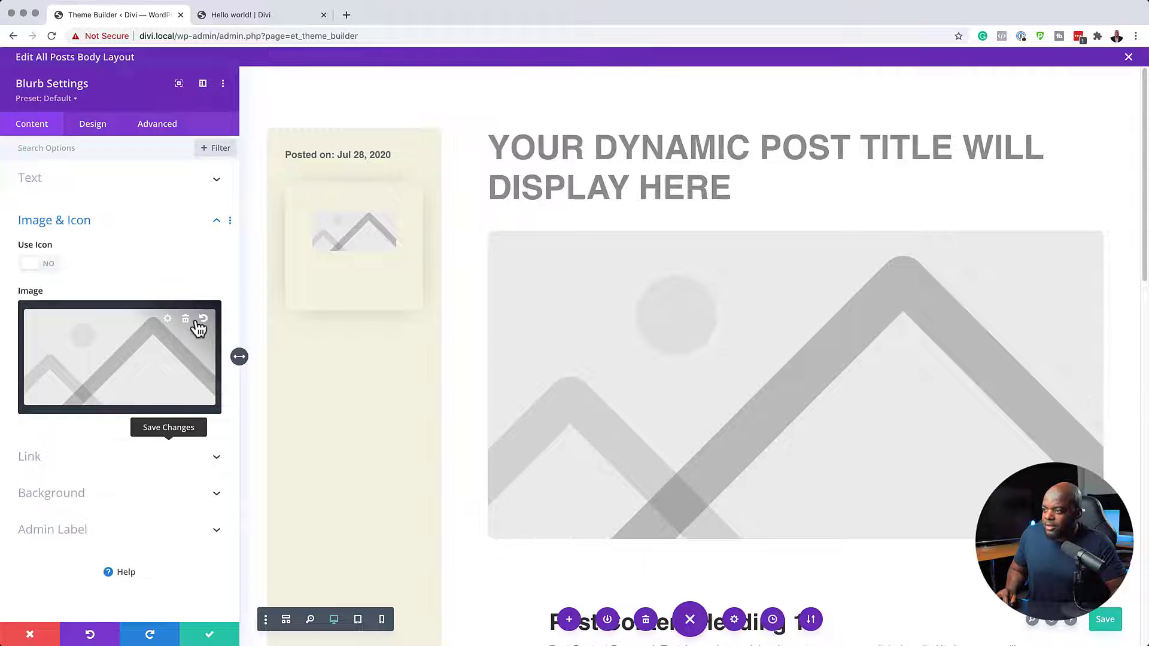
click(186, 322)
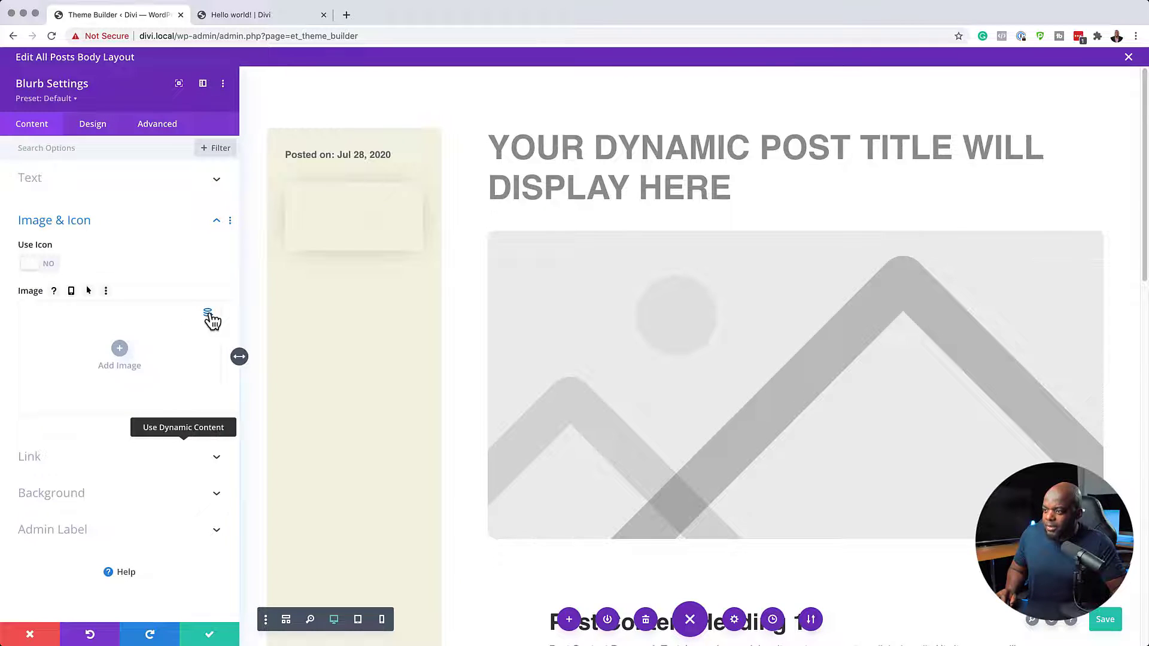
click(210, 315)
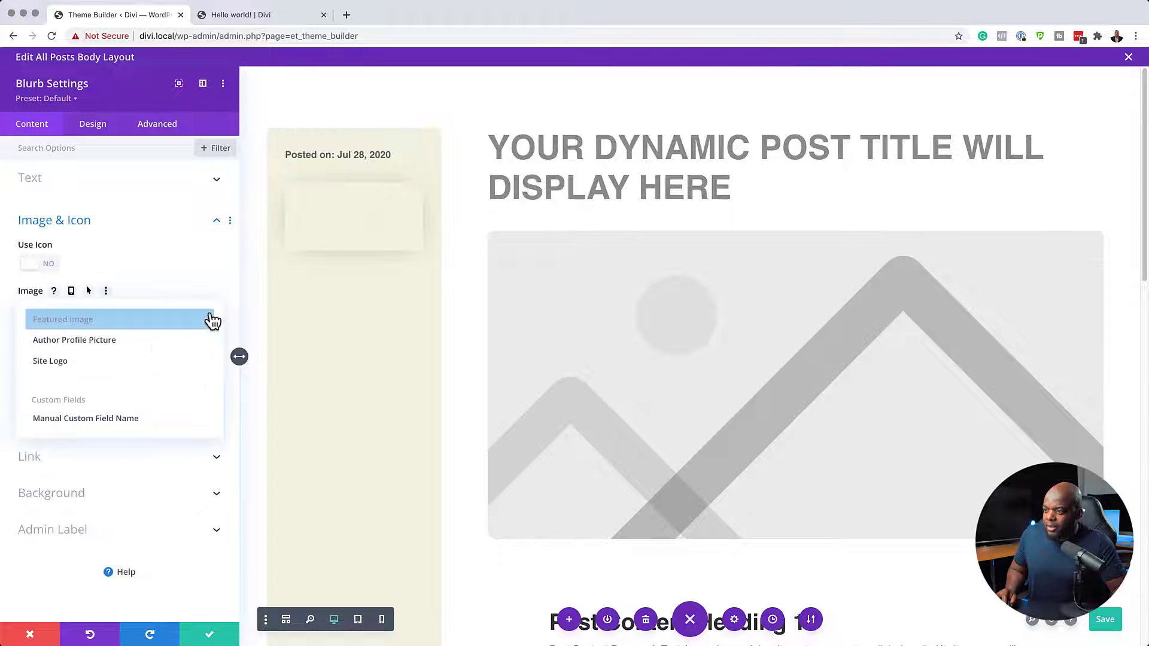
click(149, 350)
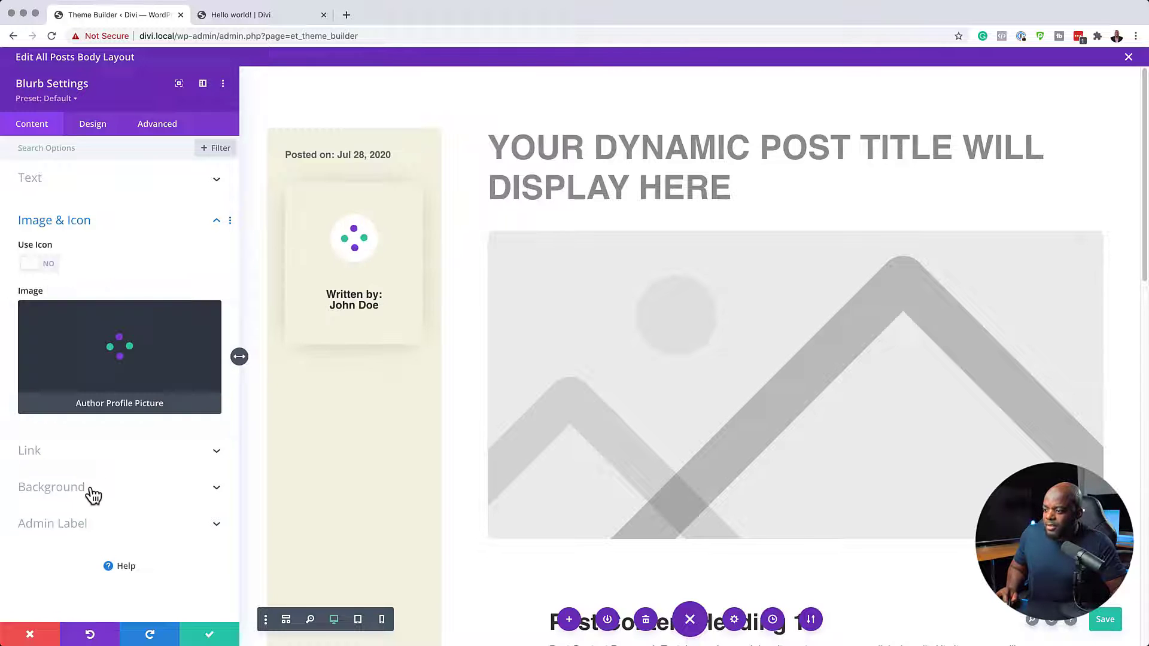
click(209, 634)
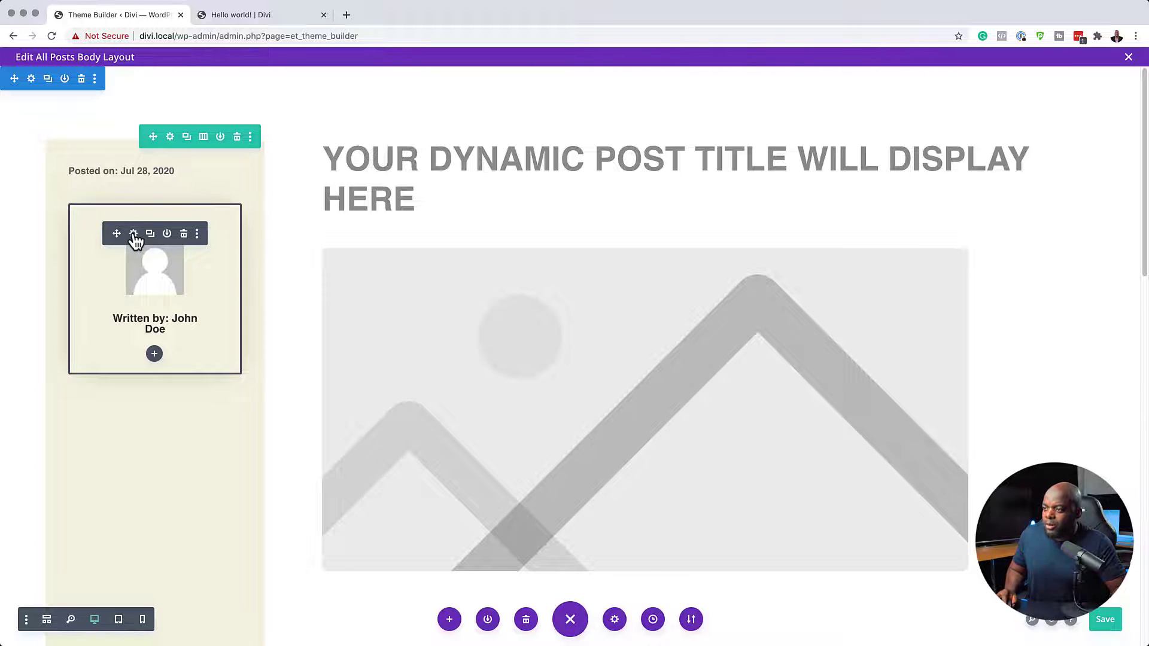
- Remove the box shadow from the author blurb by choosing the no-shadow option
click(133, 234)
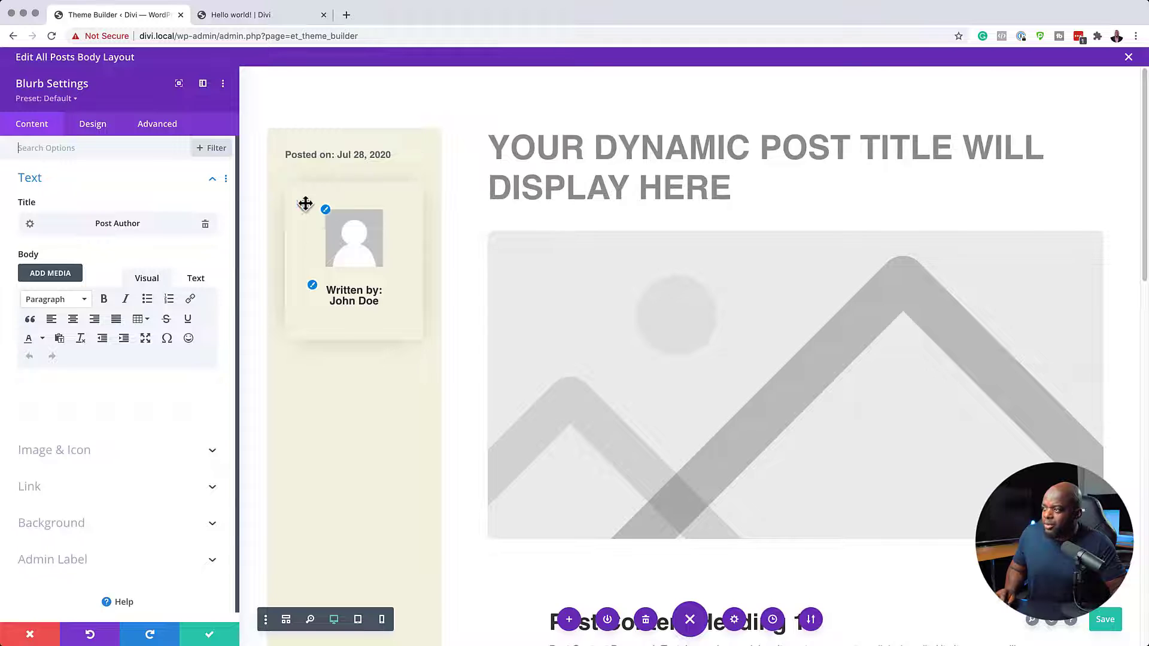
click(83, 526)
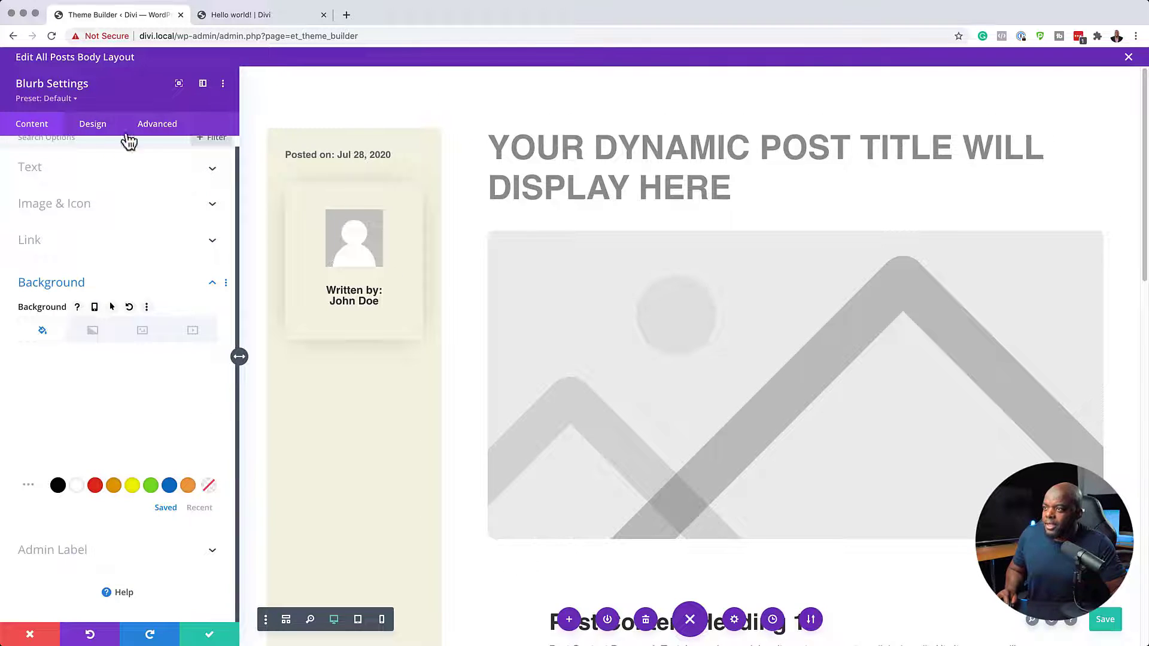
click(105, 127)
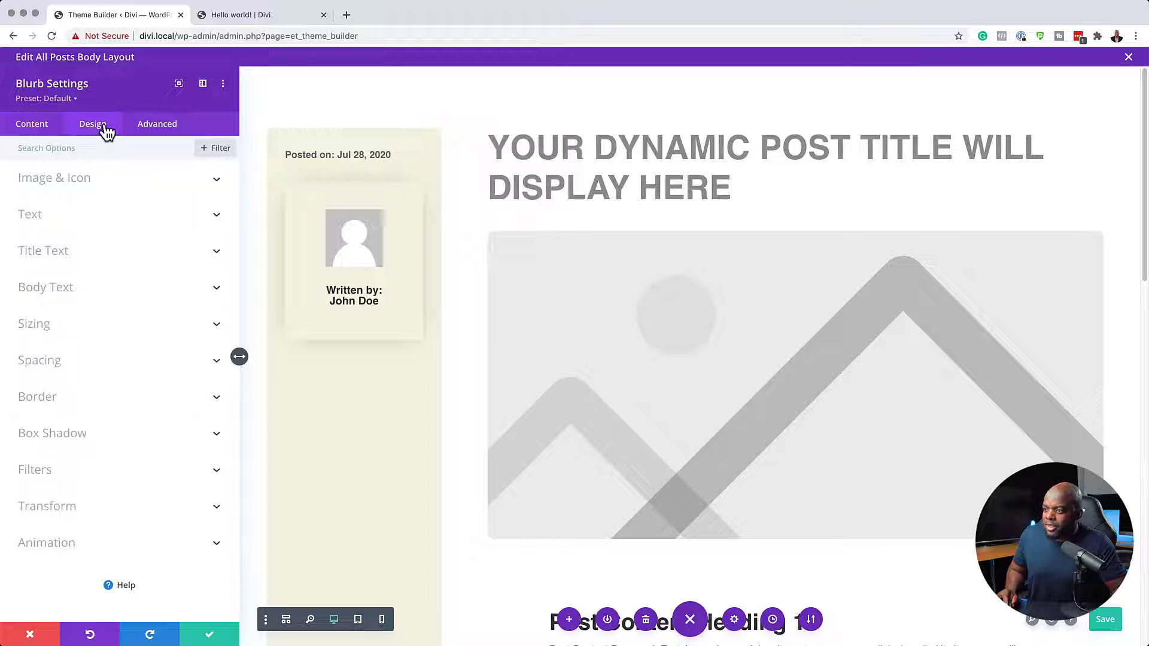
click(82, 444)
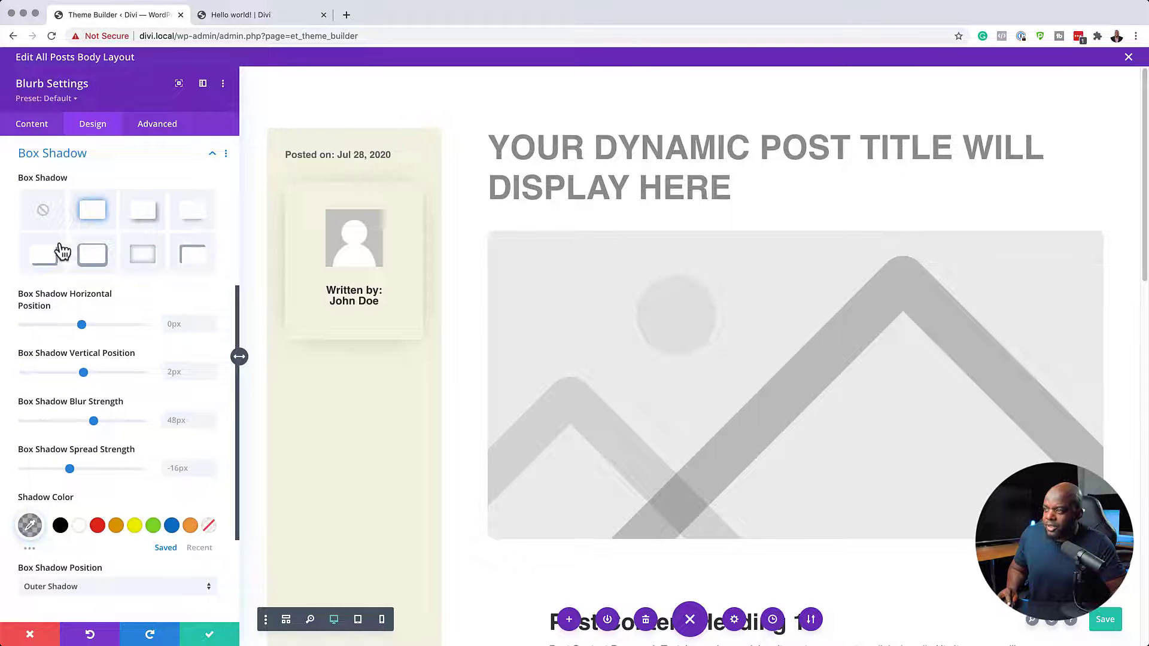
click(44, 218)
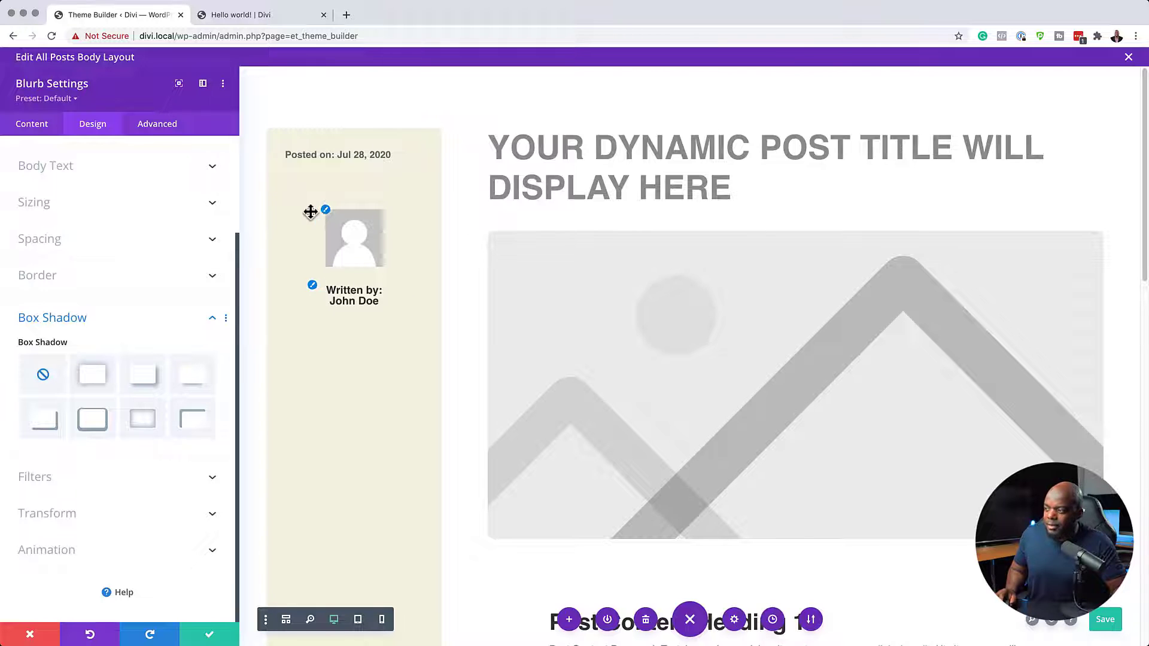
- Set the blurb title's font weight to Semi Bold and its line height to 1.3em
click(315, 291)
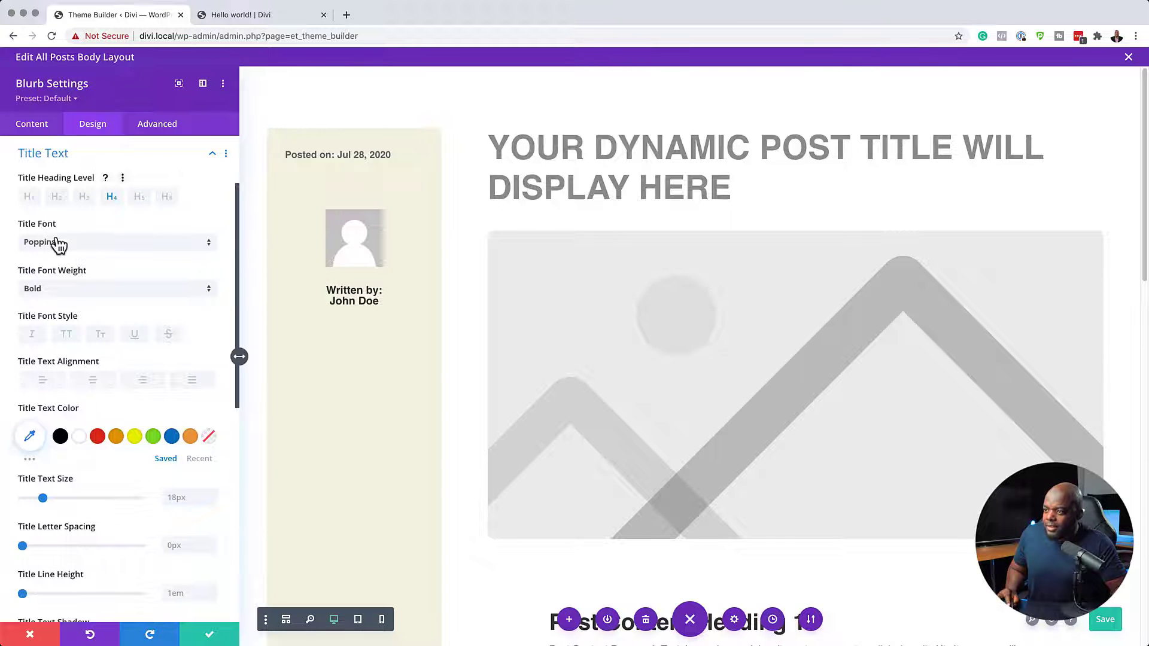
click(96, 298)
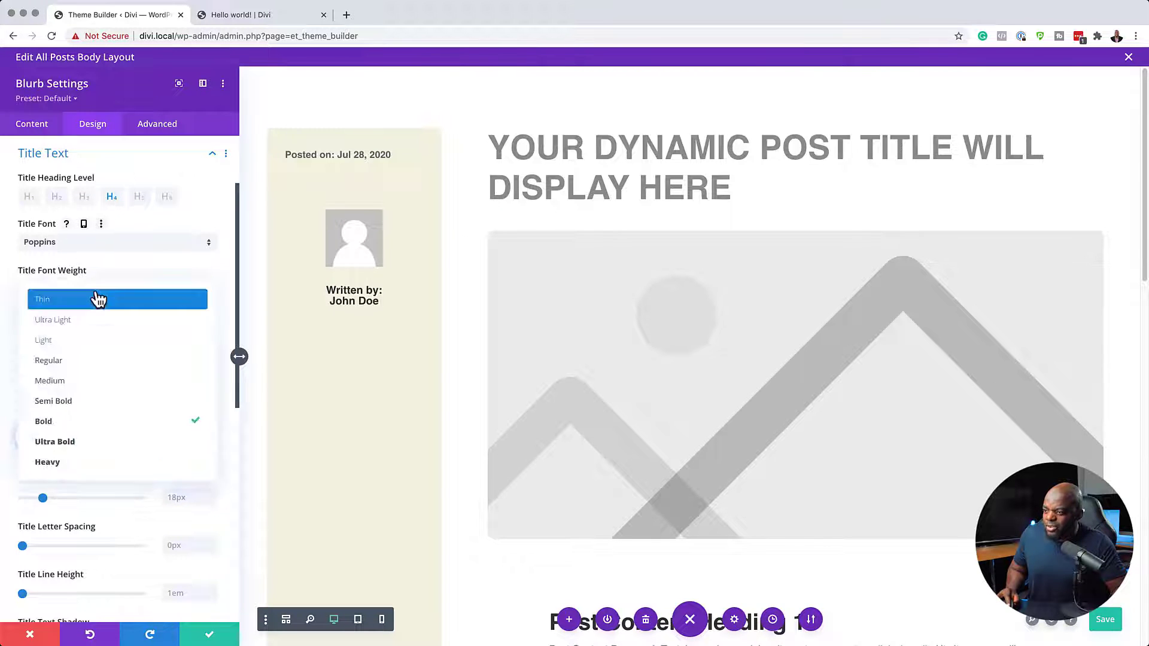
click(97, 402)
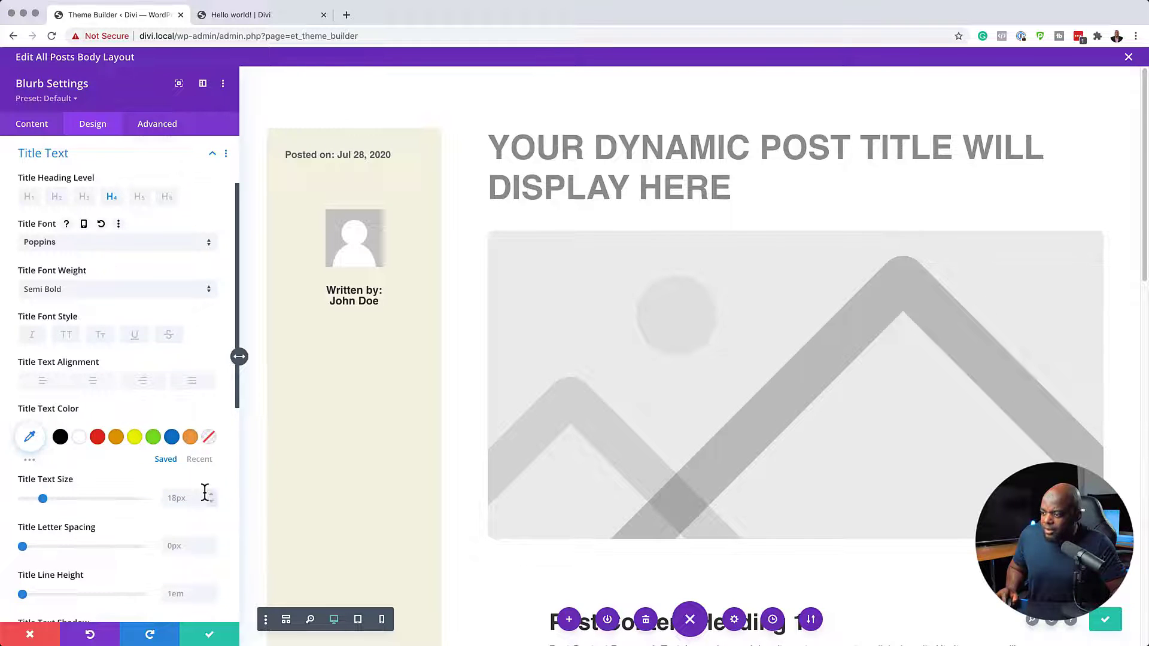
scroll(205, 492, down, 2)
click(211, 527)
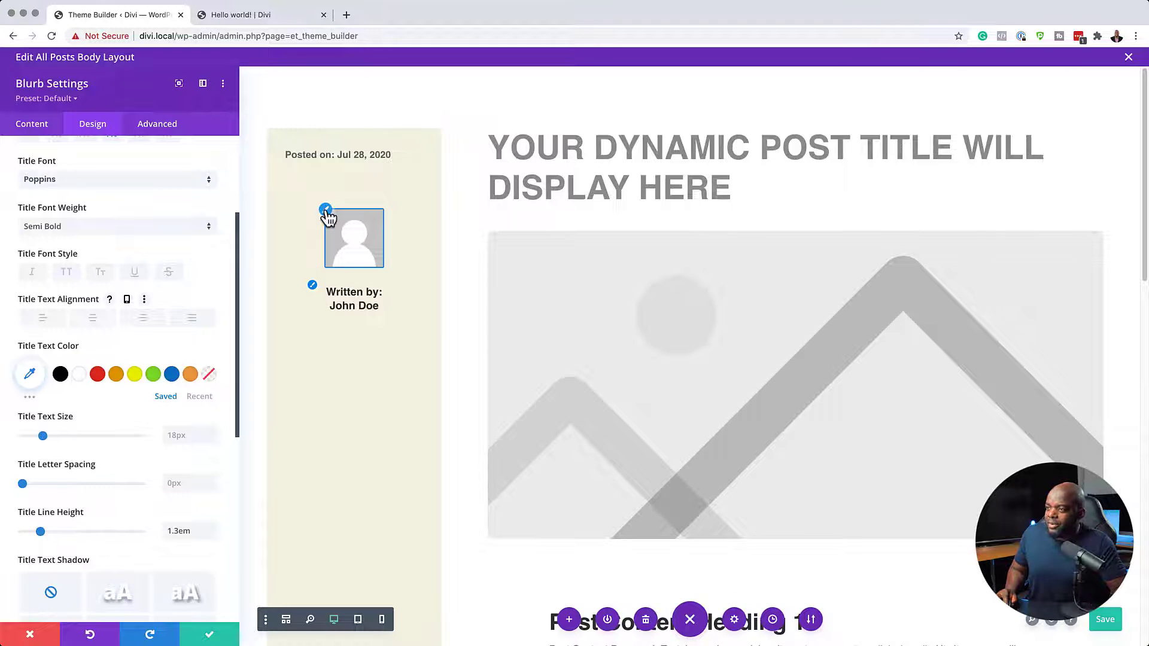
- Round all corners of the author image to 276px to make it circular and save the blurb settings
click(326, 211)
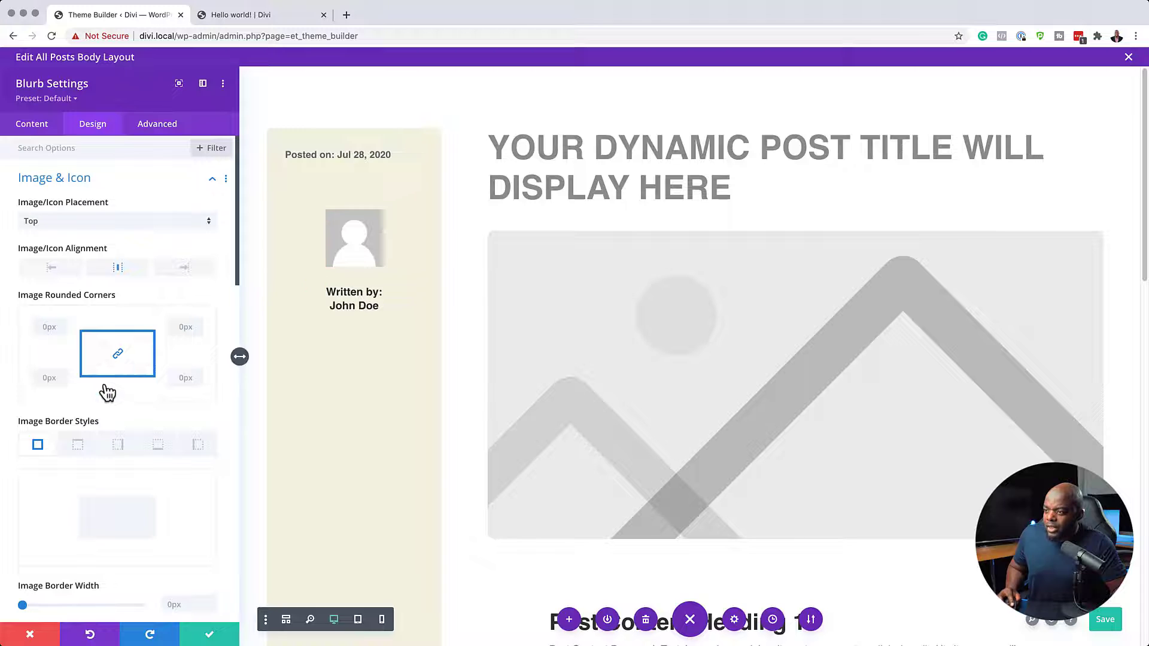
drag(48, 396, 125, 397)
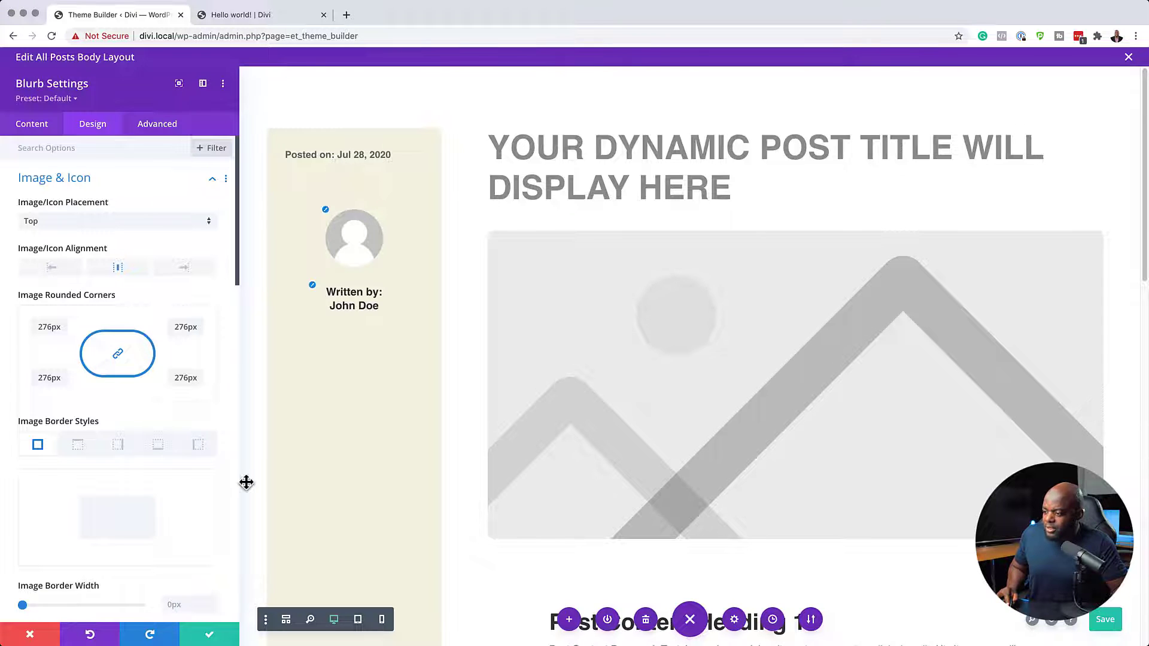
click(208, 633)
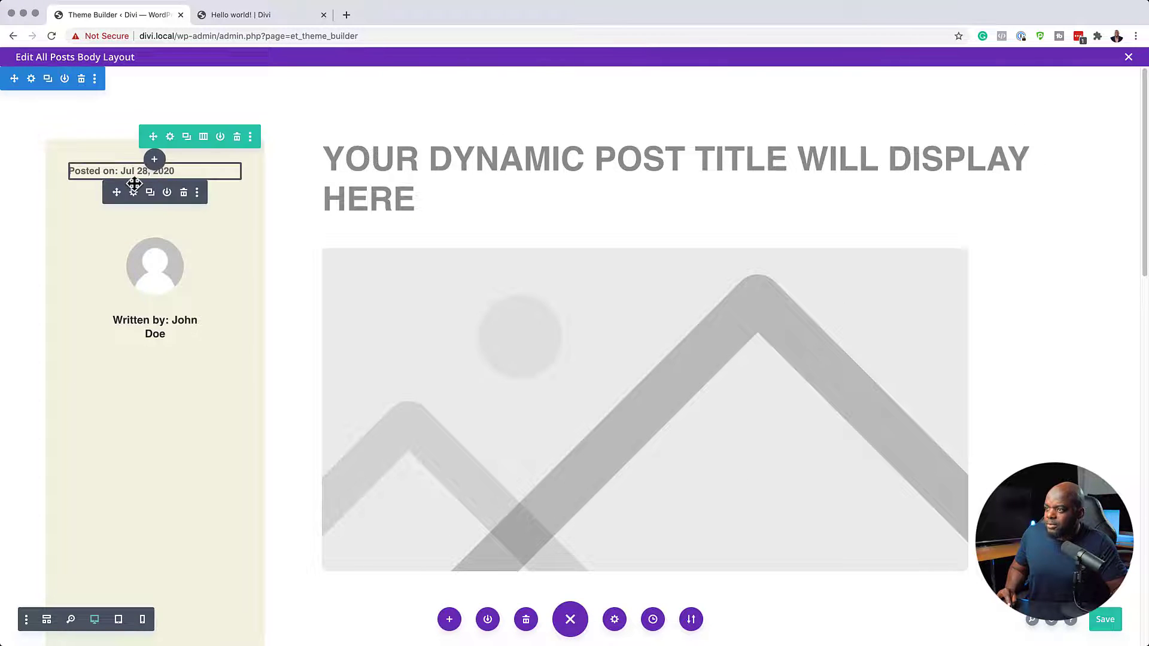
- Move the "Posted on" date module from the yellow column to between the post title and the featured image
drag(118, 192, 398, 249)
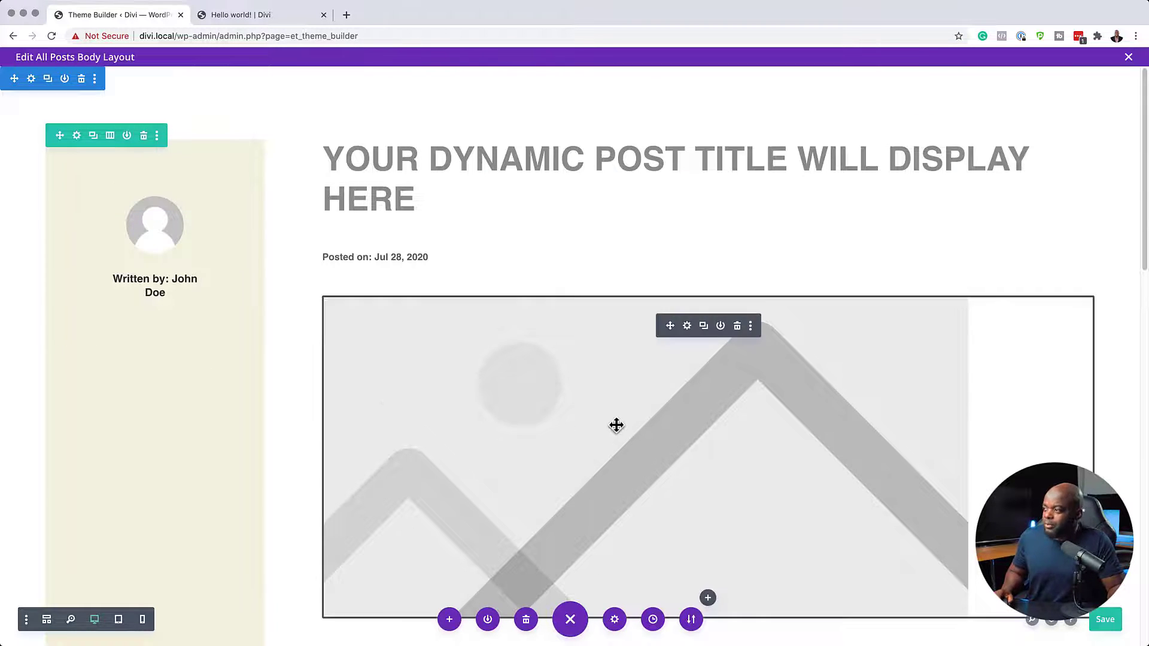
scroll(616, 425, down, 3)
scroll(616, 425, down, 10)
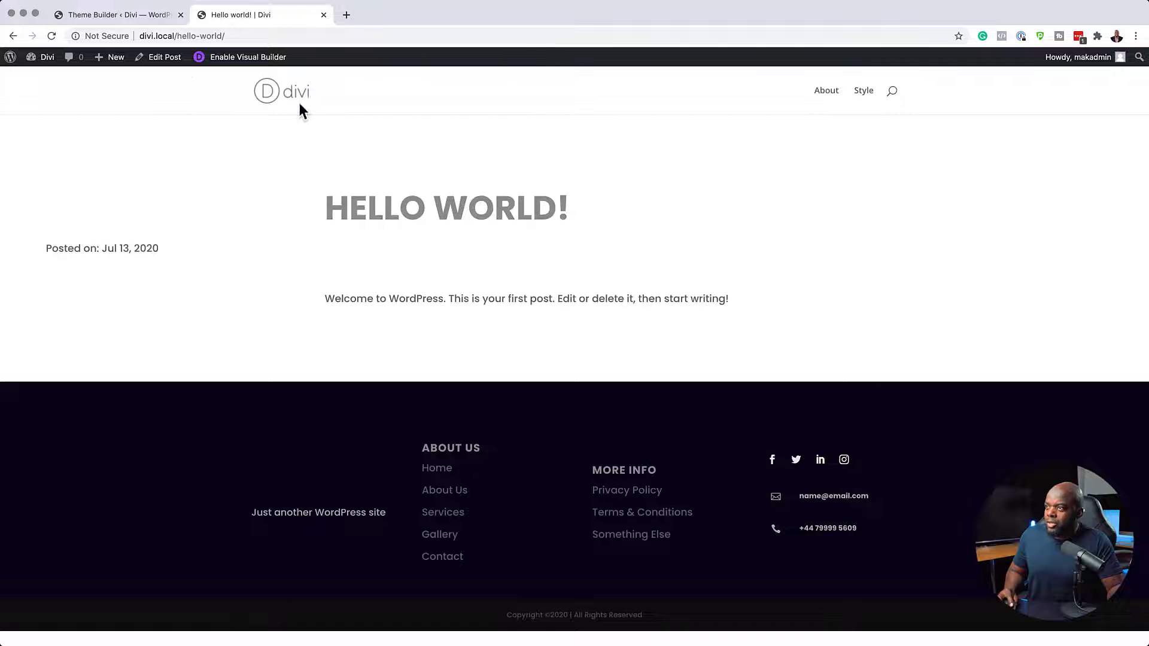
- Edit the sample "Hello world!" post and replace its welcome paragraph with several paragraphs of Lorem ipsum text
click(154, 59)
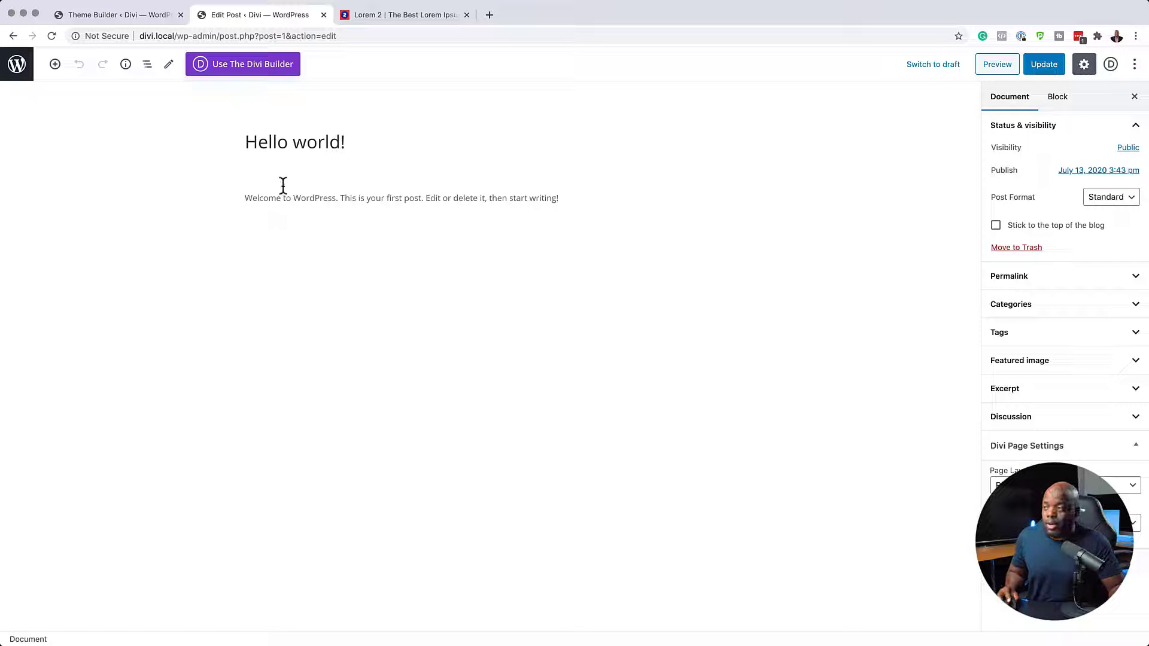
click(257, 198)
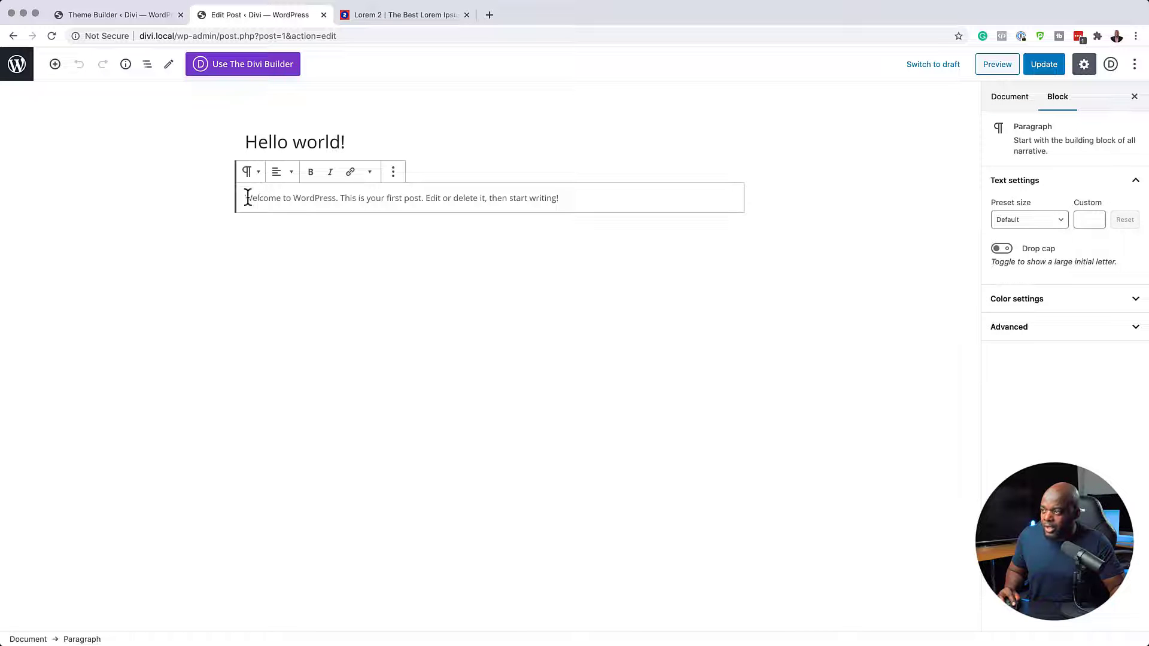
drag(245, 197, 571, 200)
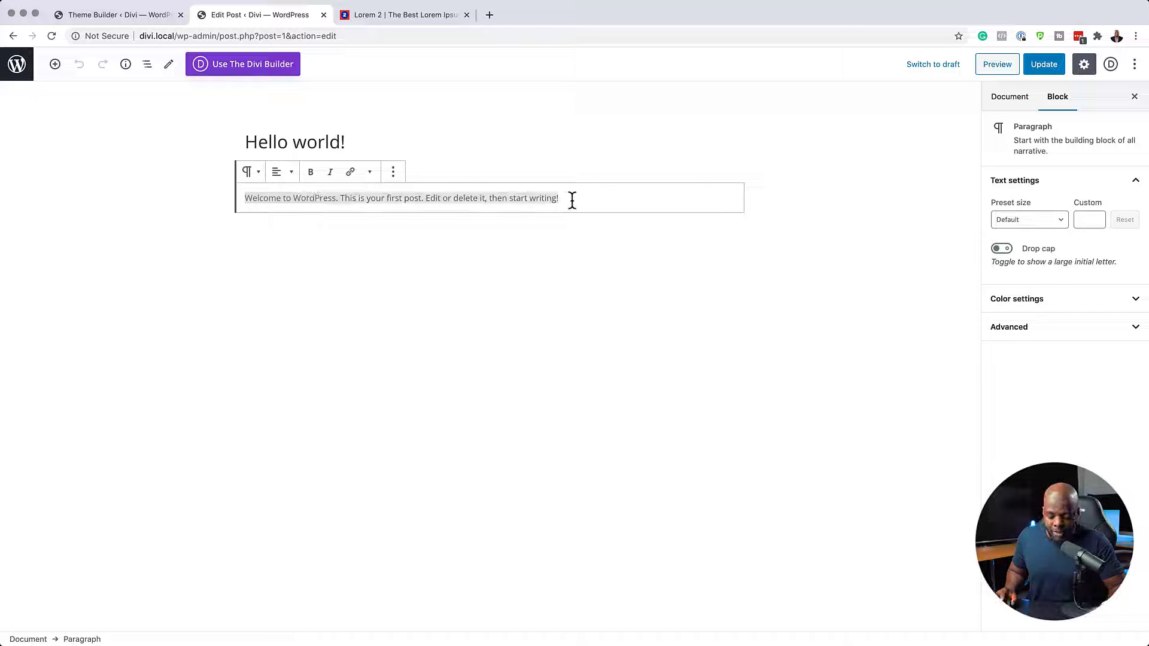
text(Lorem ipsum dolor sit amet, consectetuer adipiscing elit. Donec odio. Quisque volutpat mattis eros. Nullam malesuada erat ut turpis. Suspendisse urna nibh, viverra non, semper suscipit, posuere a, pede.  Donec nec justo eget felis facilisis fermentum. Aliquam porttitor mauris sit amet orci. Aenean dignissim pellentesque felis.  Morbi in sem quis dui placerat ornare. Pellentesque odio nisi, euismod in, pharetra a, ultricies in, diam. Sed arcu. Cras consequat.  Praesent dapibus, neque id cursus faucibus, tortor neque egestas auguae, eu vulputate magna eros eu erat. Aliquam erat volutpat. Nam dui mi, tincidunt quis, accumsan porttitor, facilisis luctus, metus.  Phasellus ultrices nulla quis nibh. Quisque a lectus. Donec consectetuer ligula vulputate sem tristique cursus. Nam nulla quam, gravida non, commodo a, sodales sit amet, nisi.)
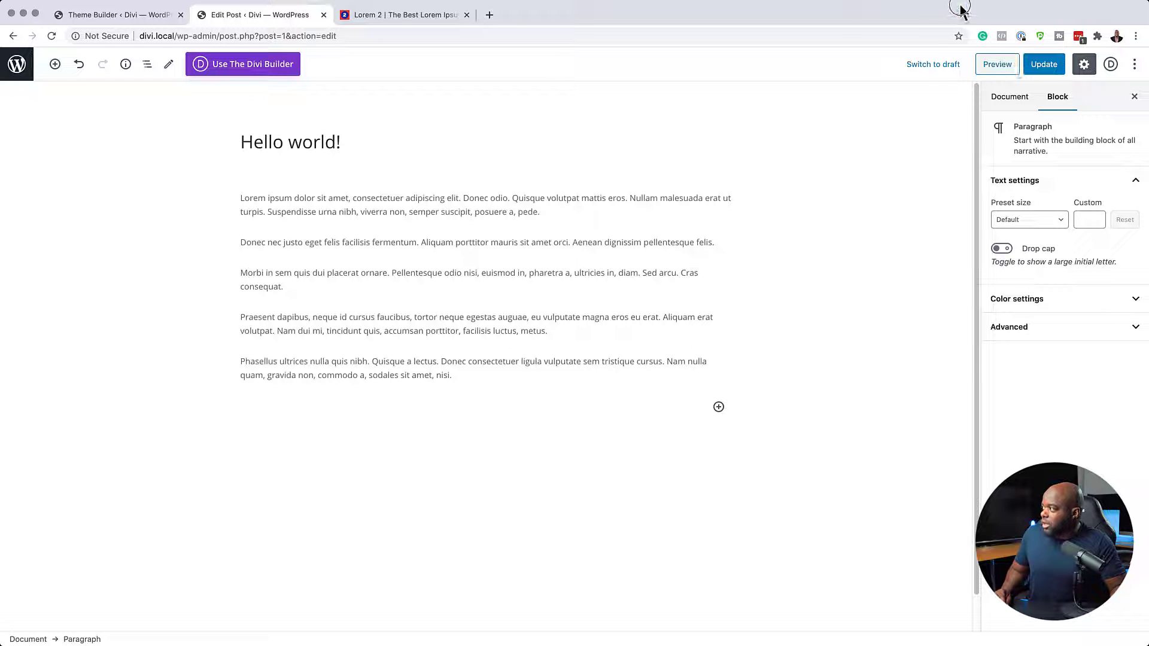
- Set hero_bg2.jpg from the media library as the post's featured image and update the post
click(1016, 101)
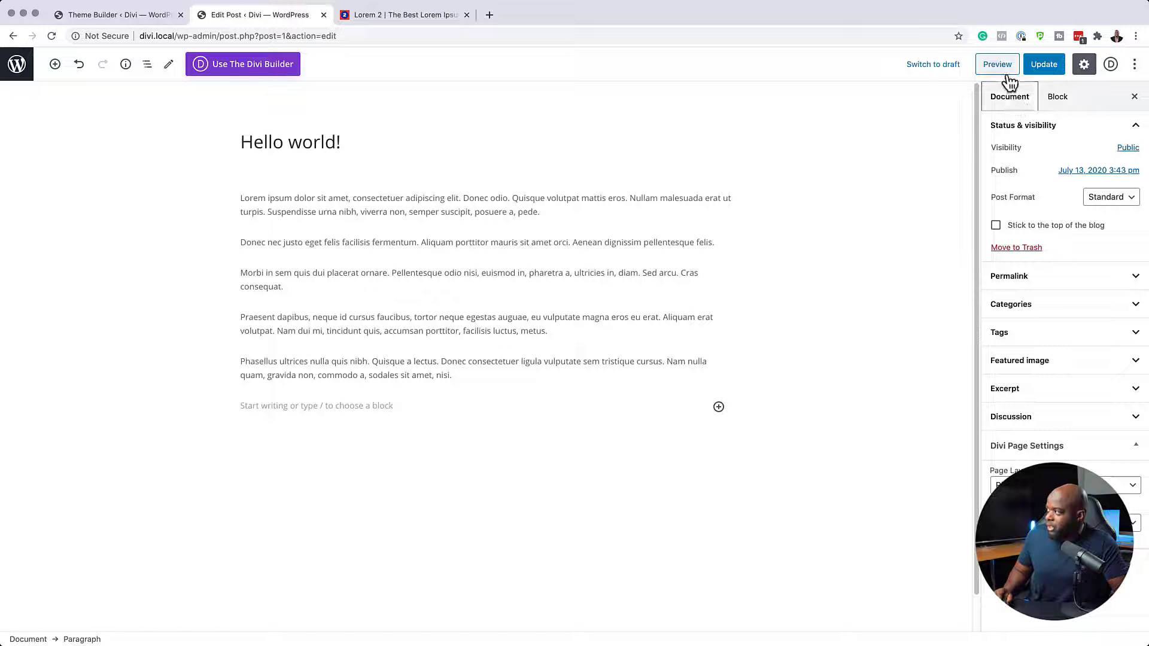
click(1032, 362)
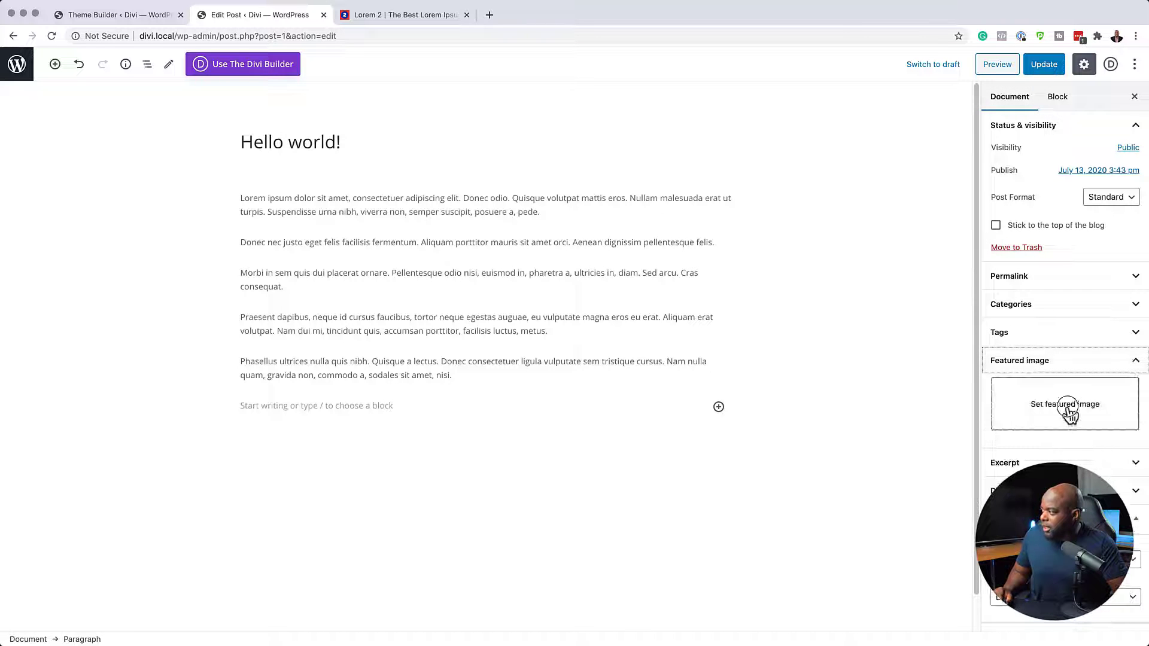
click(1067, 413)
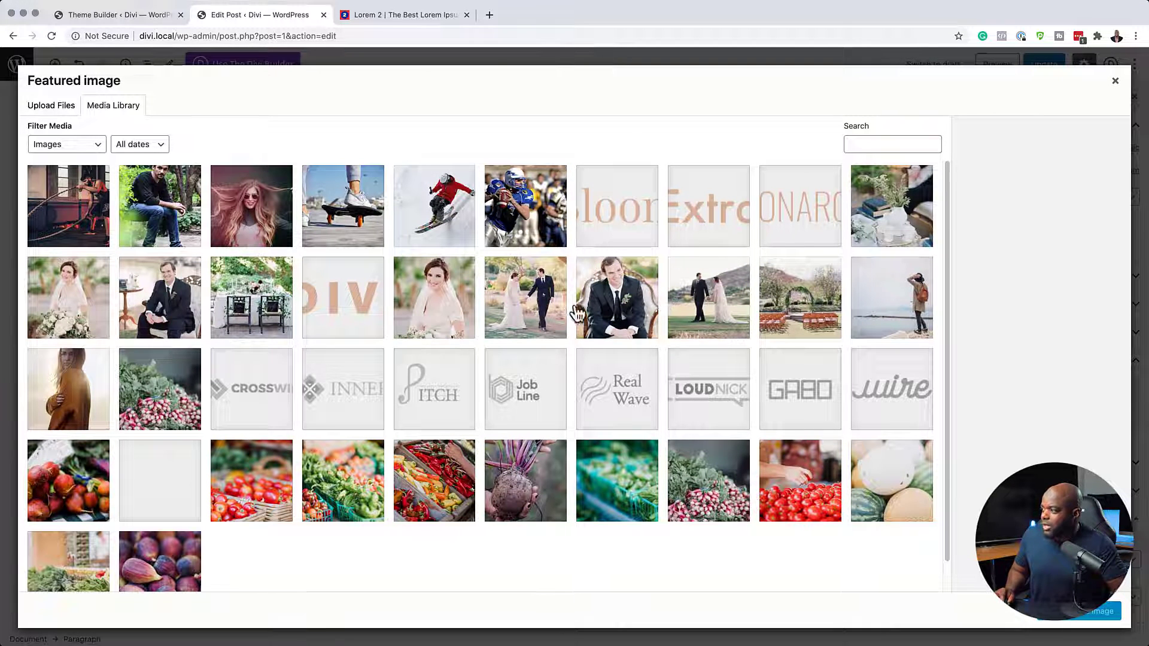
click(723, 312)
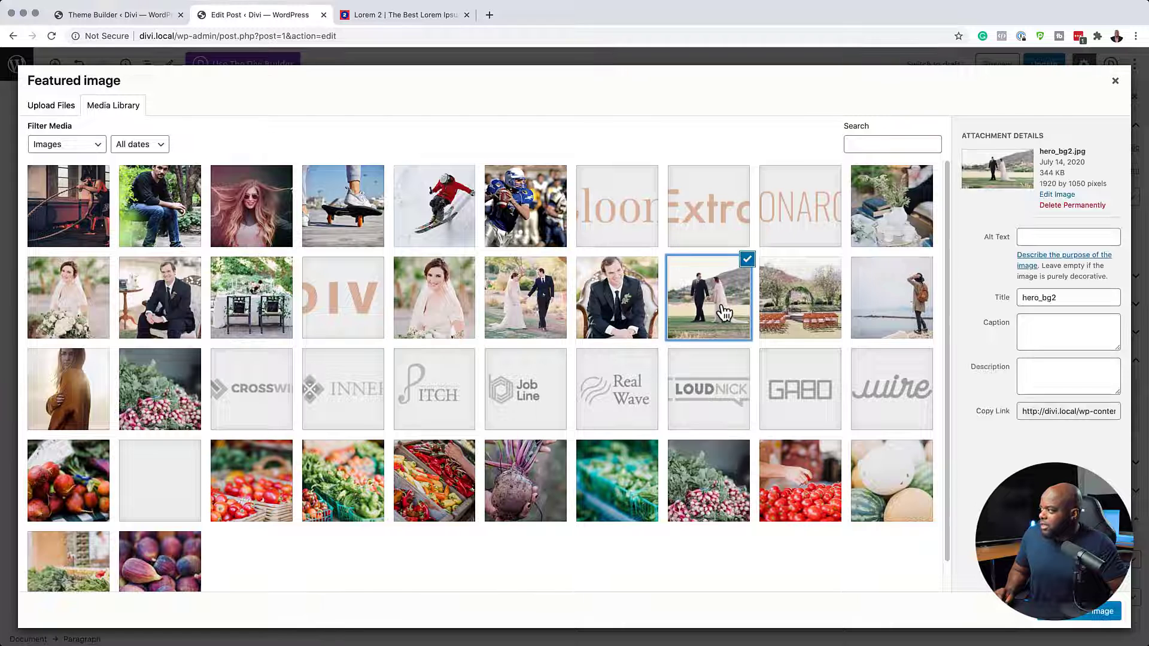
click(1084, 616)
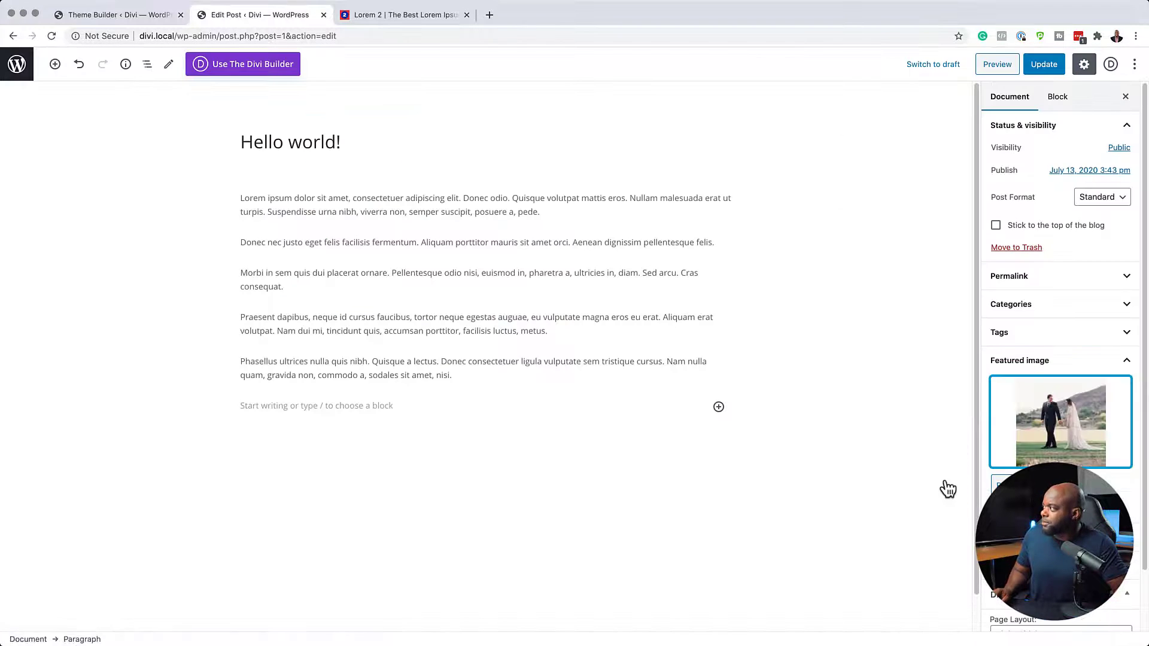
click(1043, 64)
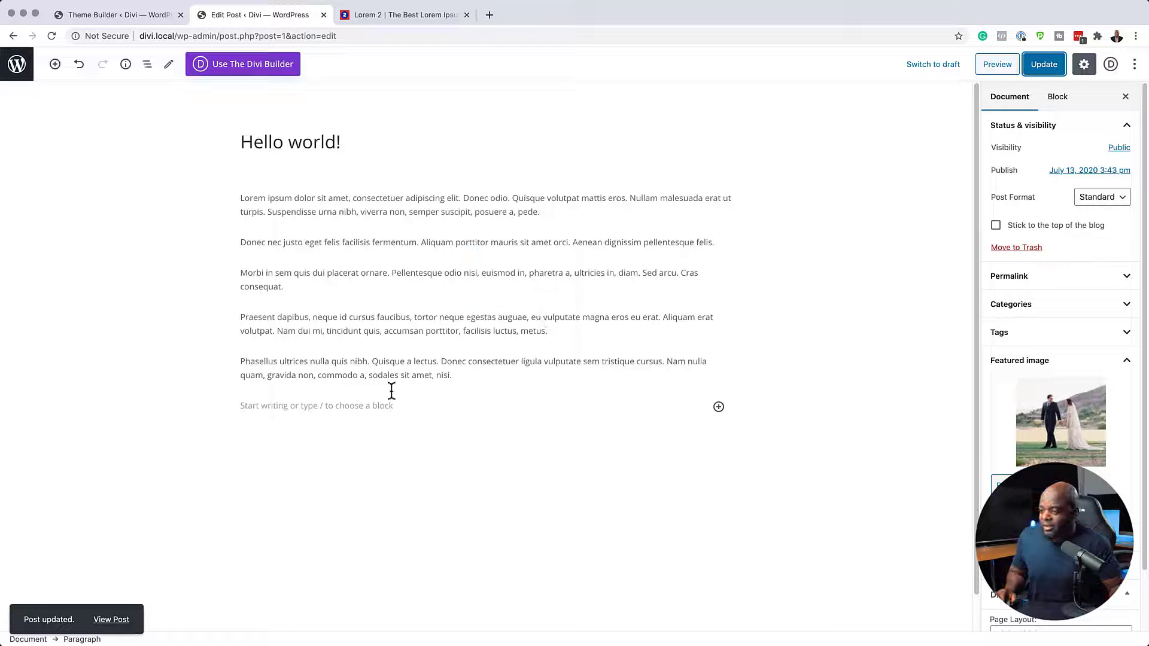
- View the updated post to check its title, date, image, content and author column, and return to the Theme Builder's body layout
click(115, 620)
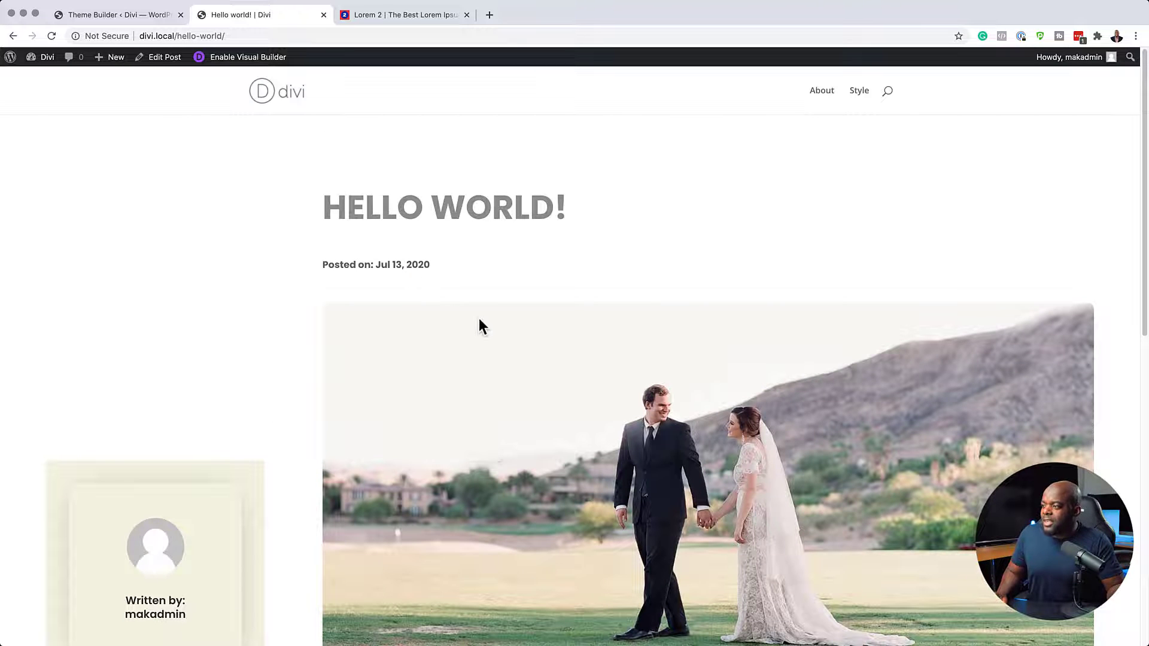
scroll(479, 319, down, 7)
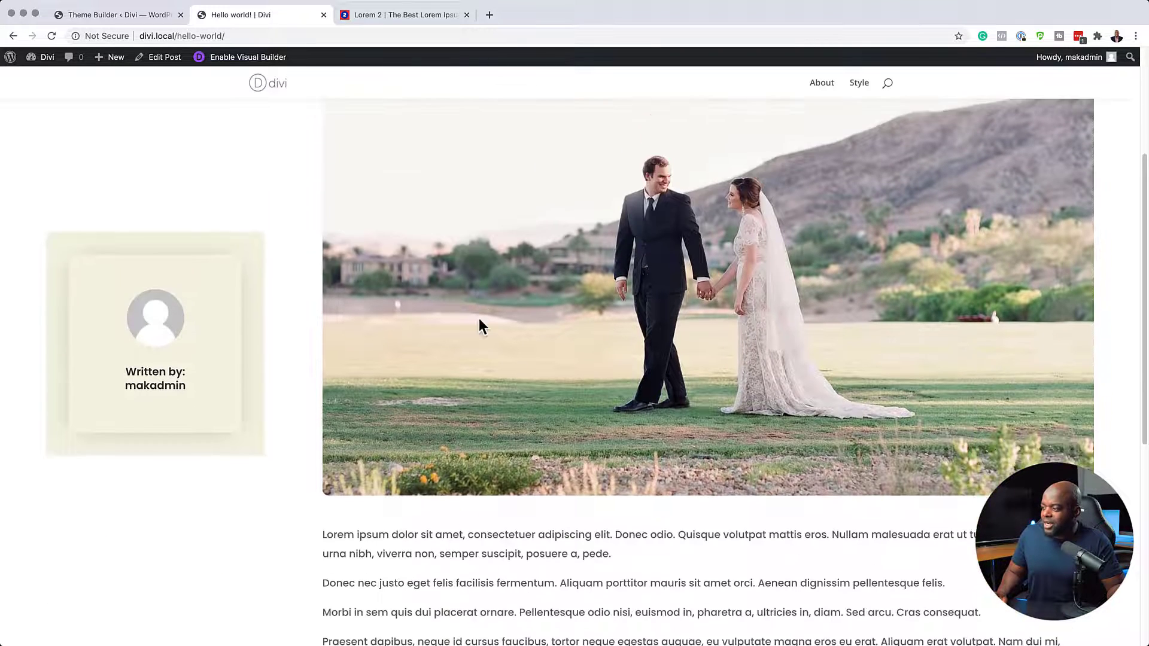
scroll(479, 318, down, 3)
scroll(478, 318, up, 5)
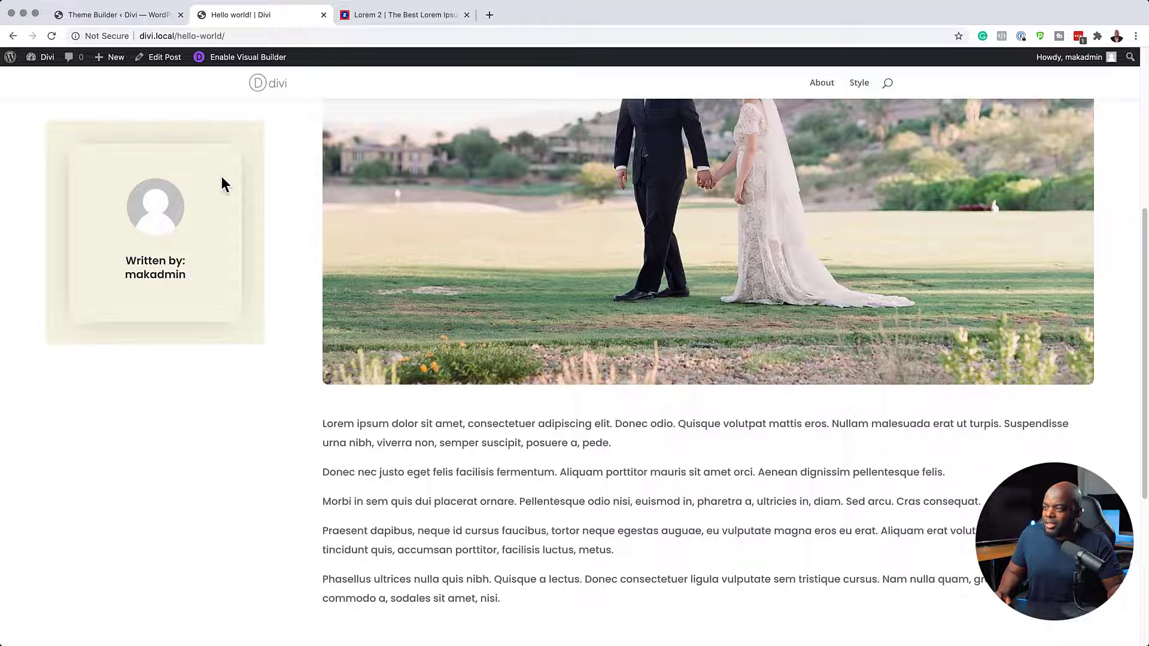
scroll(314, 280, up, 4)
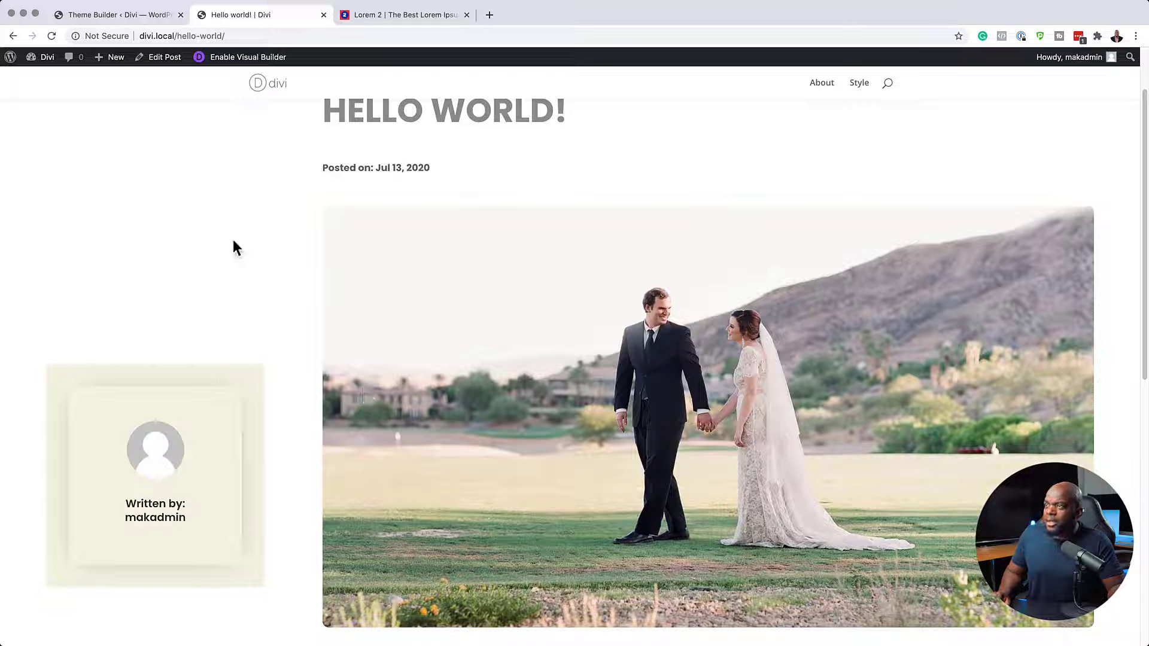
click(143, 15)
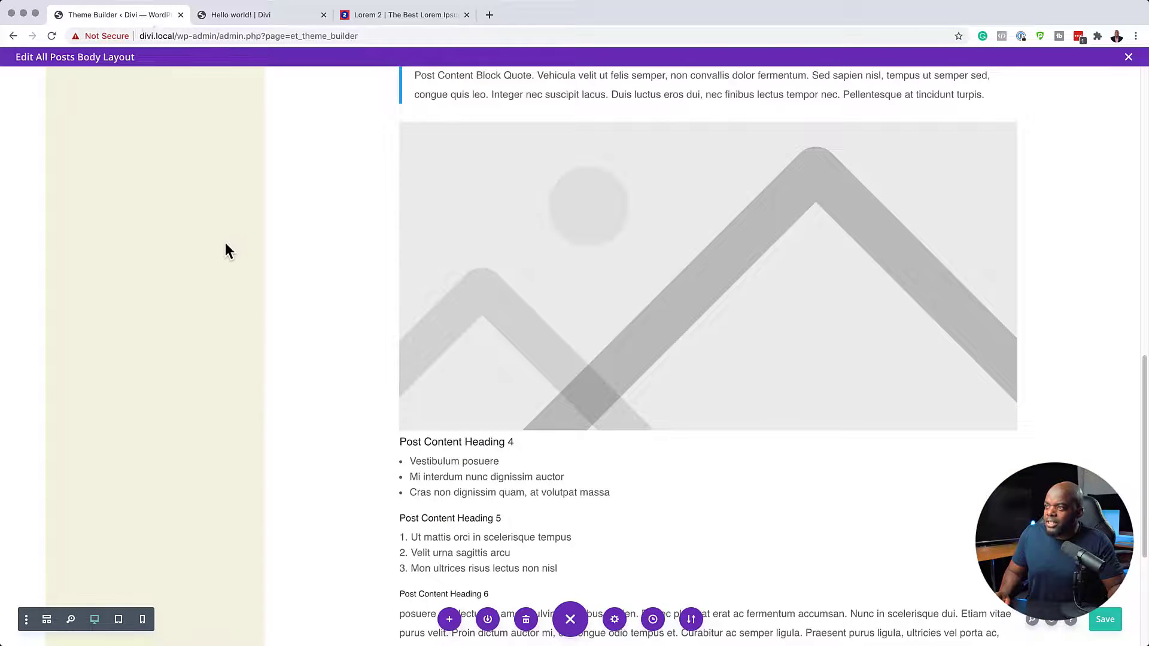
scroll(227, 256, up, 15)
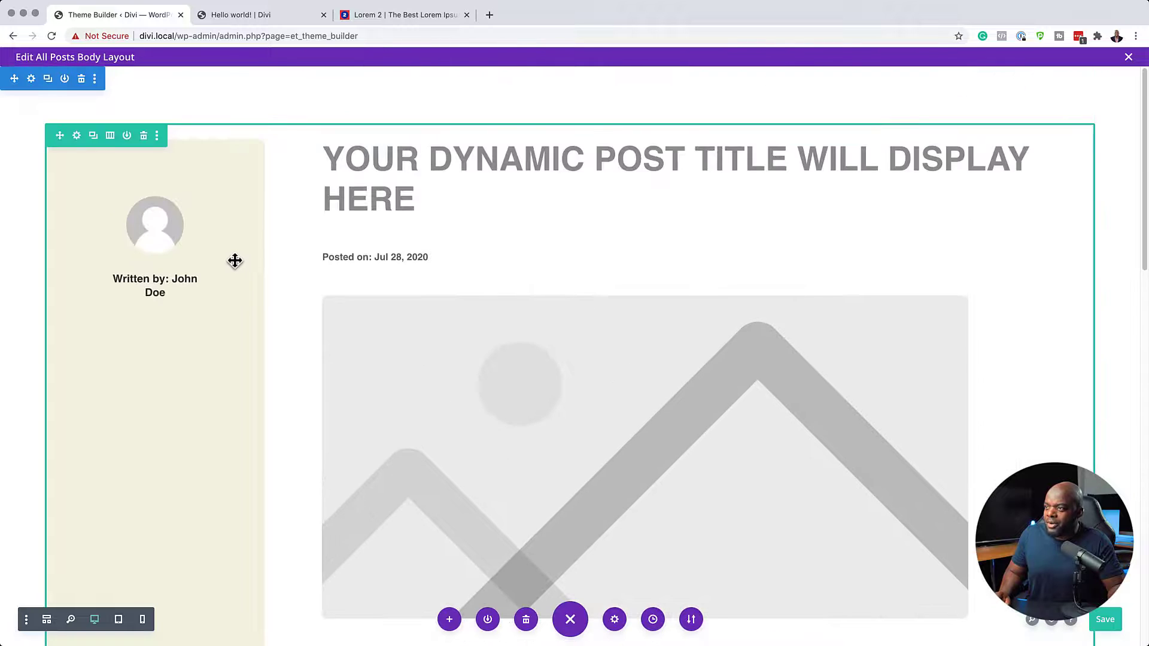
click(78, 138)
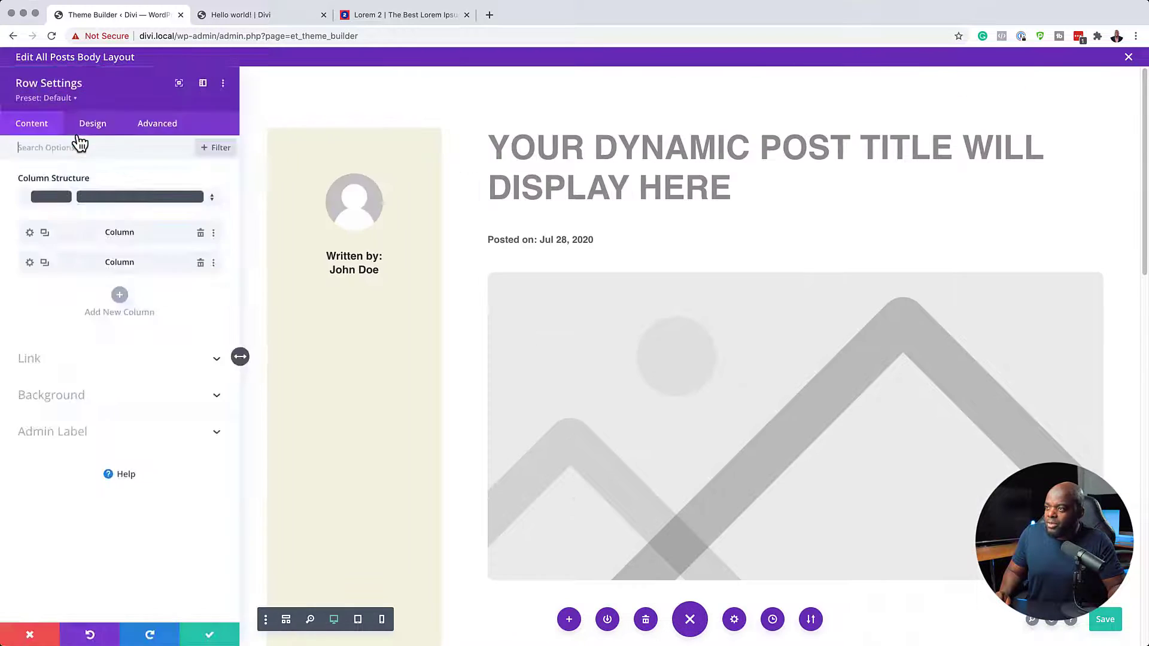
click(162, 124)
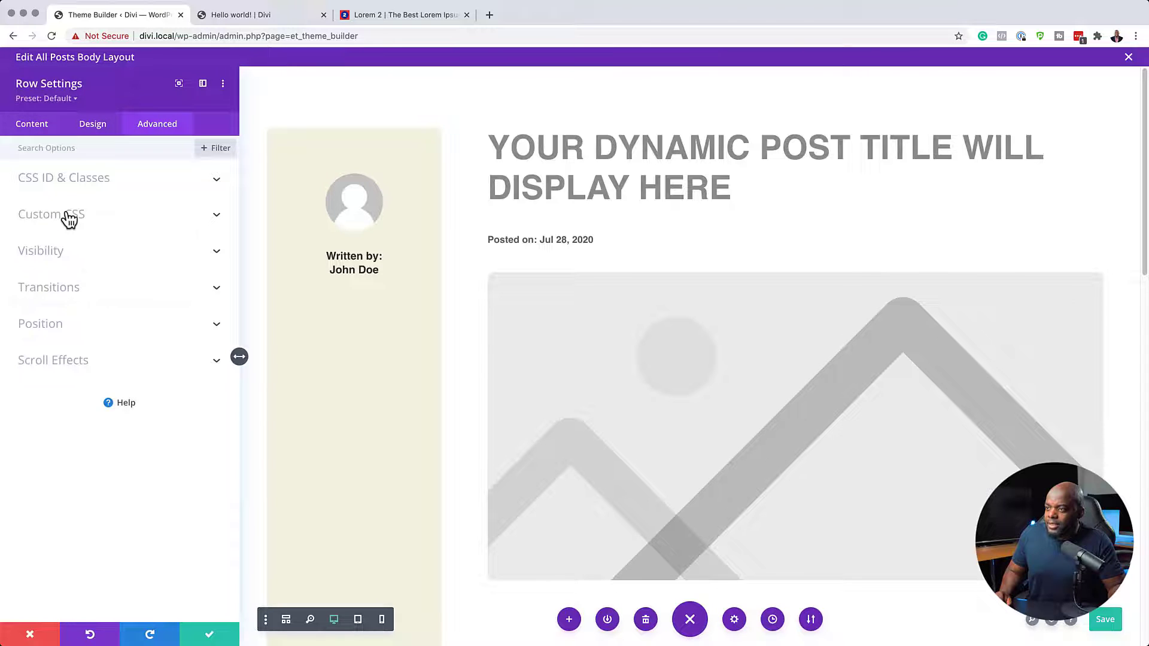
click(66, 216)
click(133, 299)
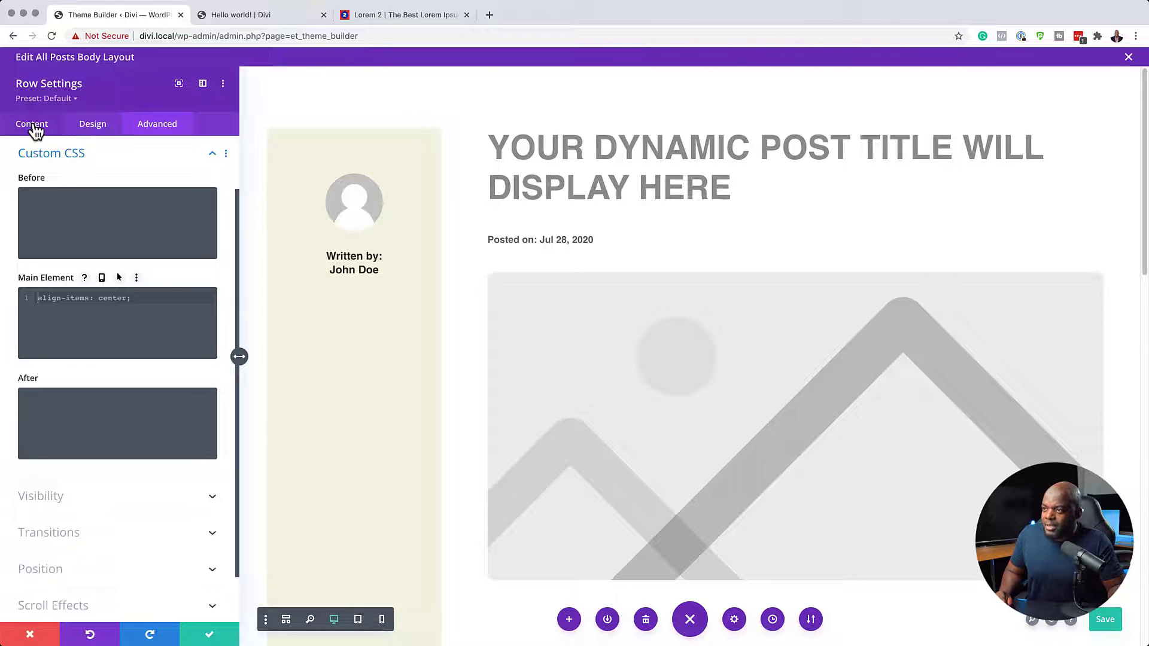
click(33, 636)
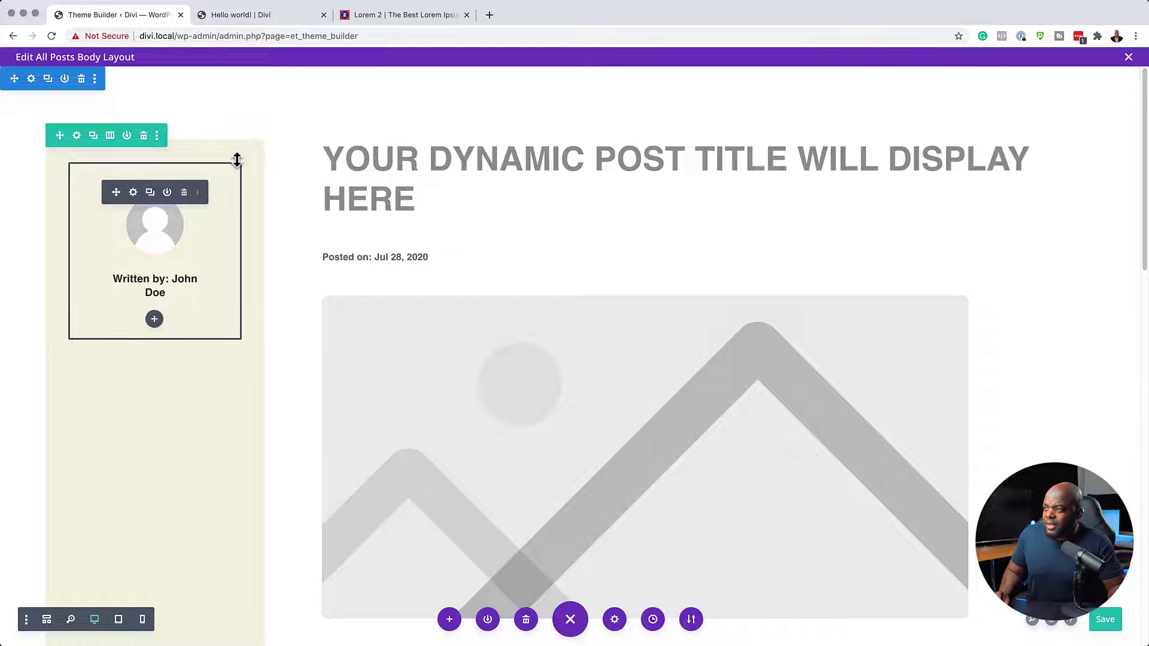
- Remove the yellow background color from the row's author column and save the column and row settings
click(76, 136)
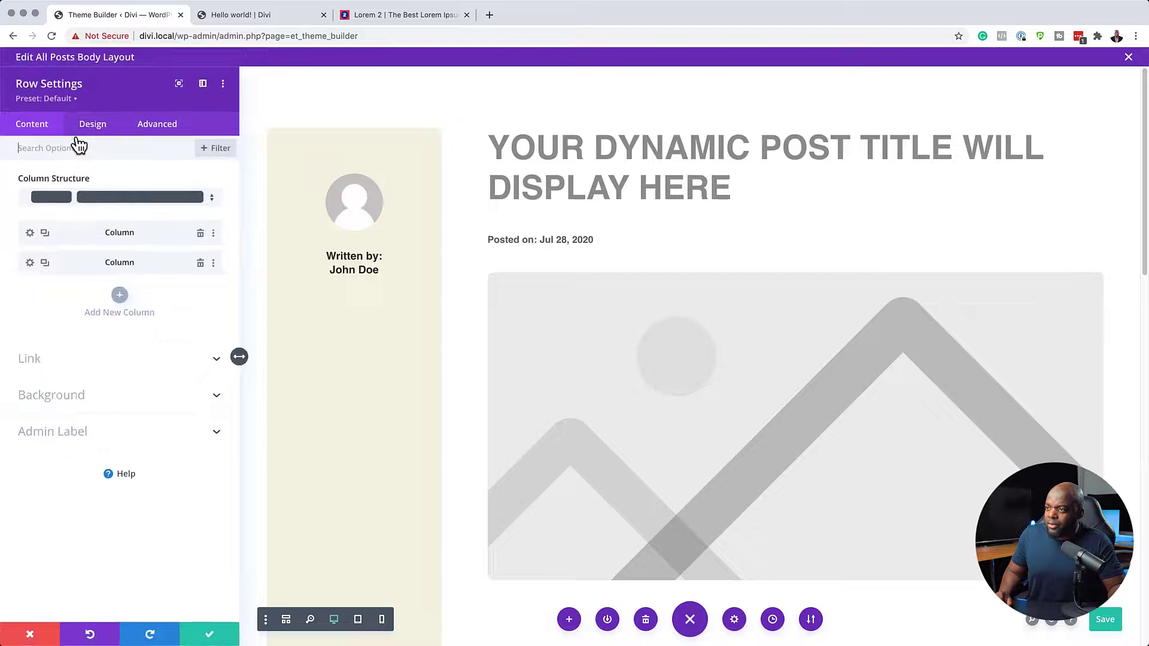
click(30, 233)
click(80, 313)
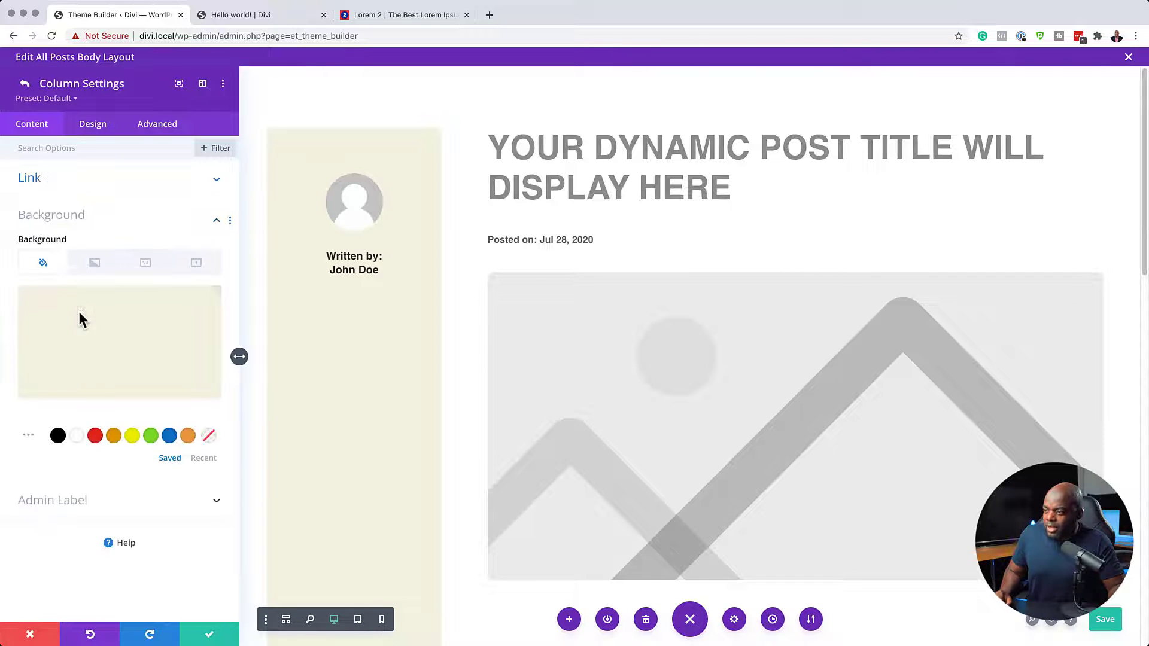
click(209, 426)
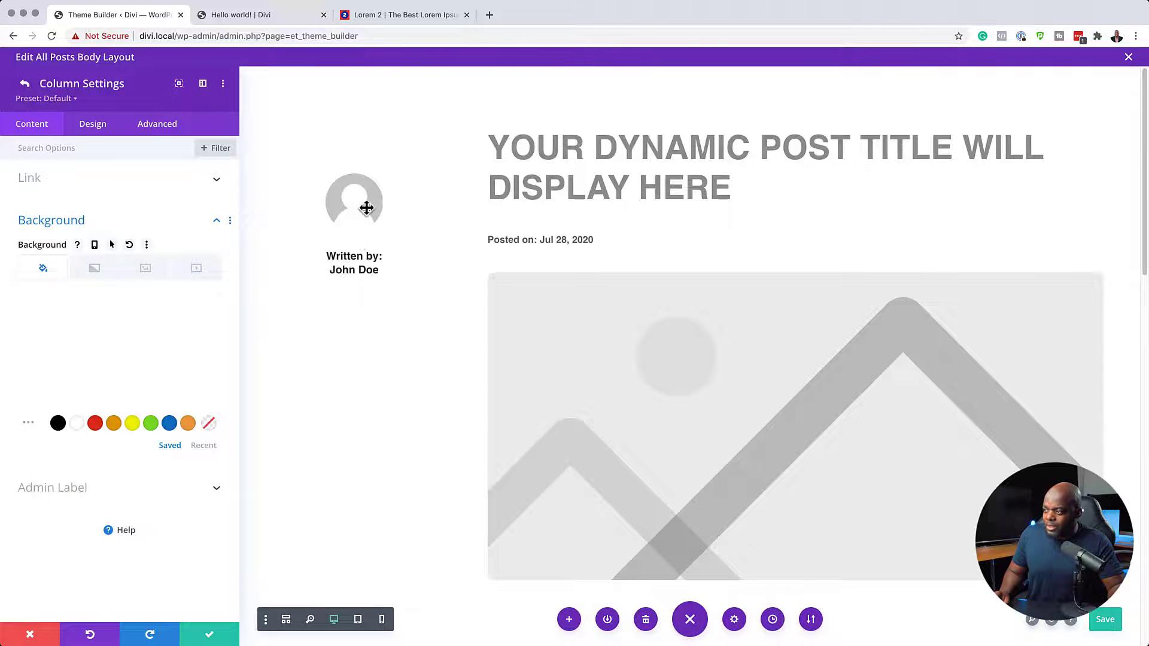
click(209, 636)
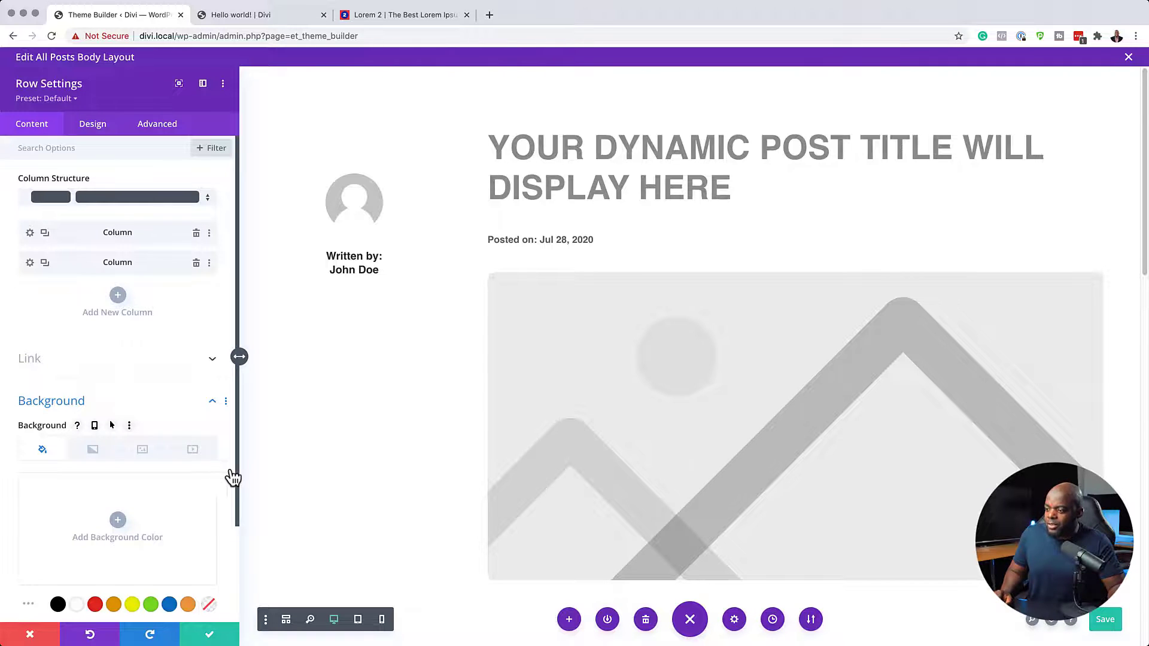
click(210, 635)
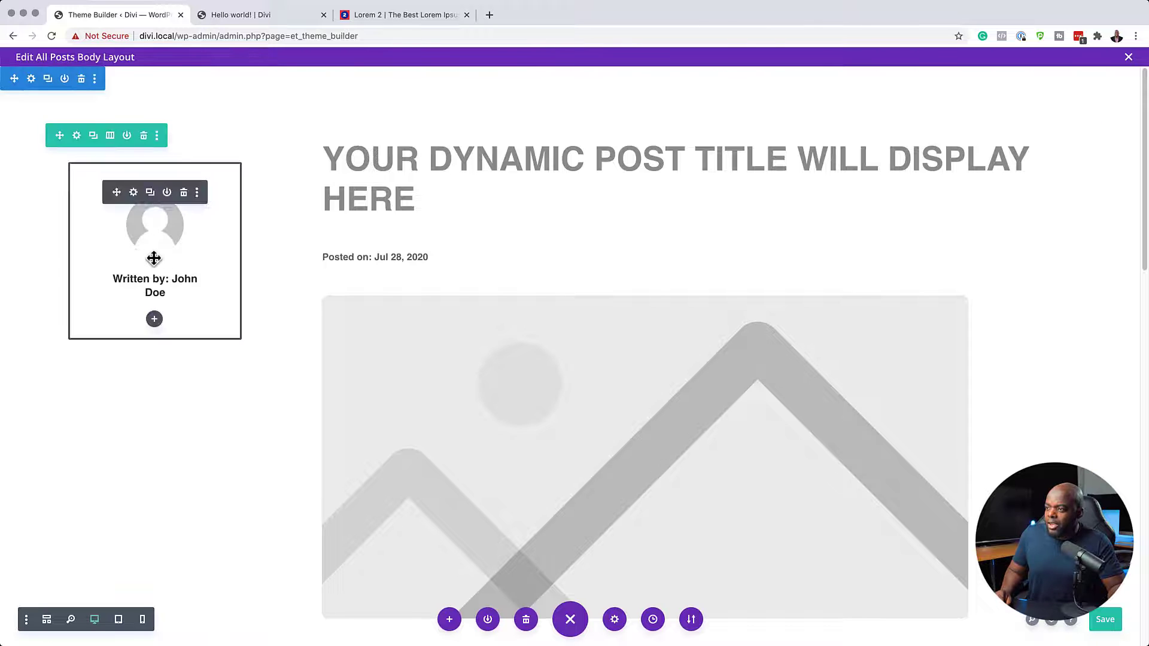
- Insert an Email Optin module below the author blurb in the narrow column
click(155, 319)
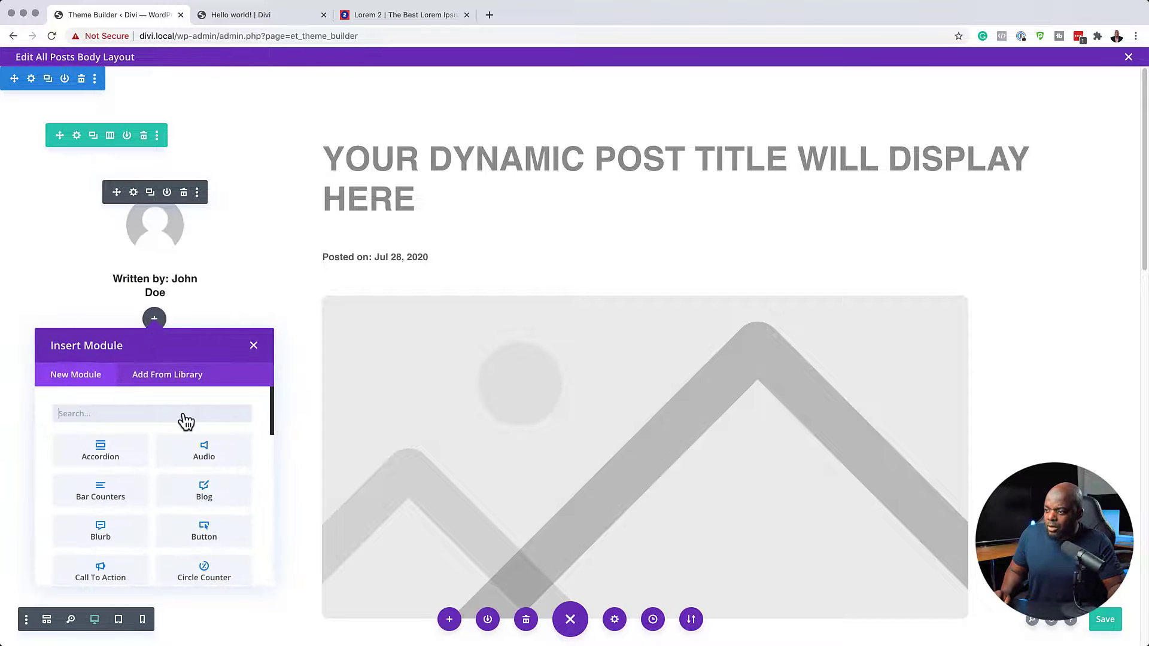
text(ema)
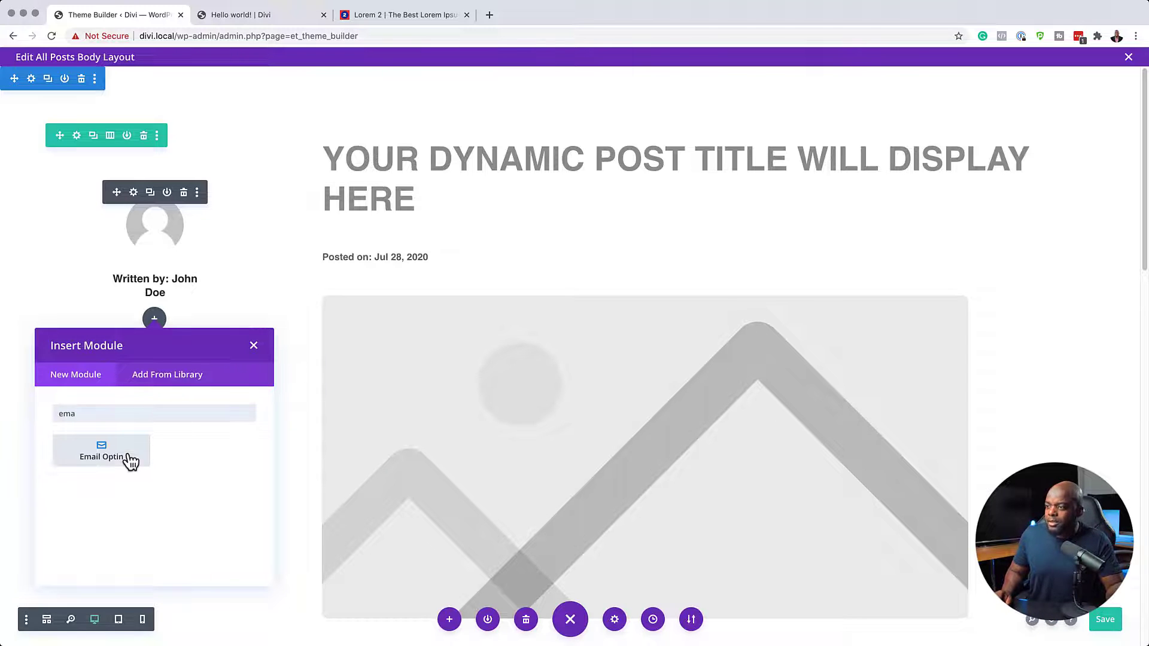
click(126, 461)
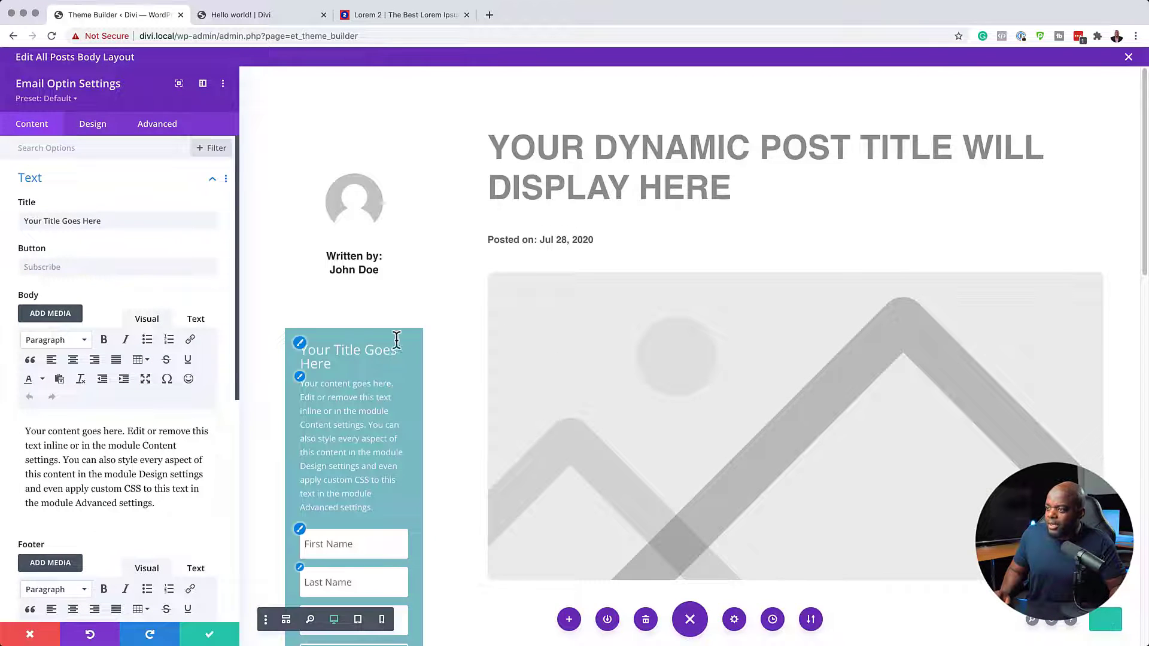
- Change the Email Optin module's background color to a medium grey, starting from the black swatch
scroll(147, 485, down, 3)
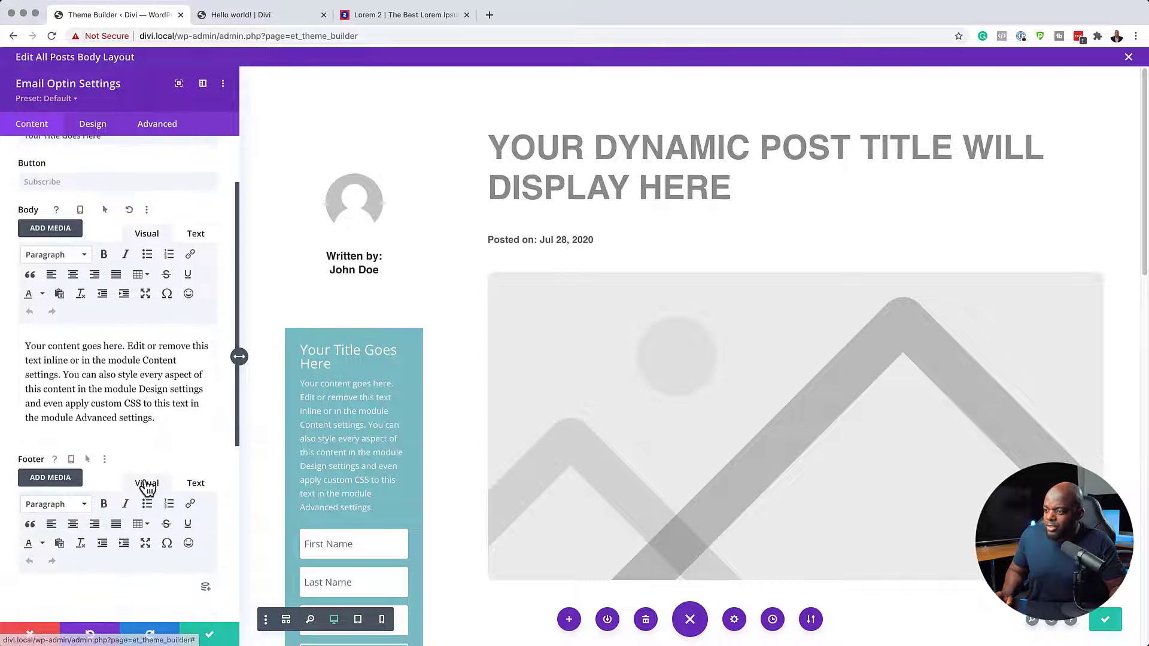
scroll(146, 485, down, 10)
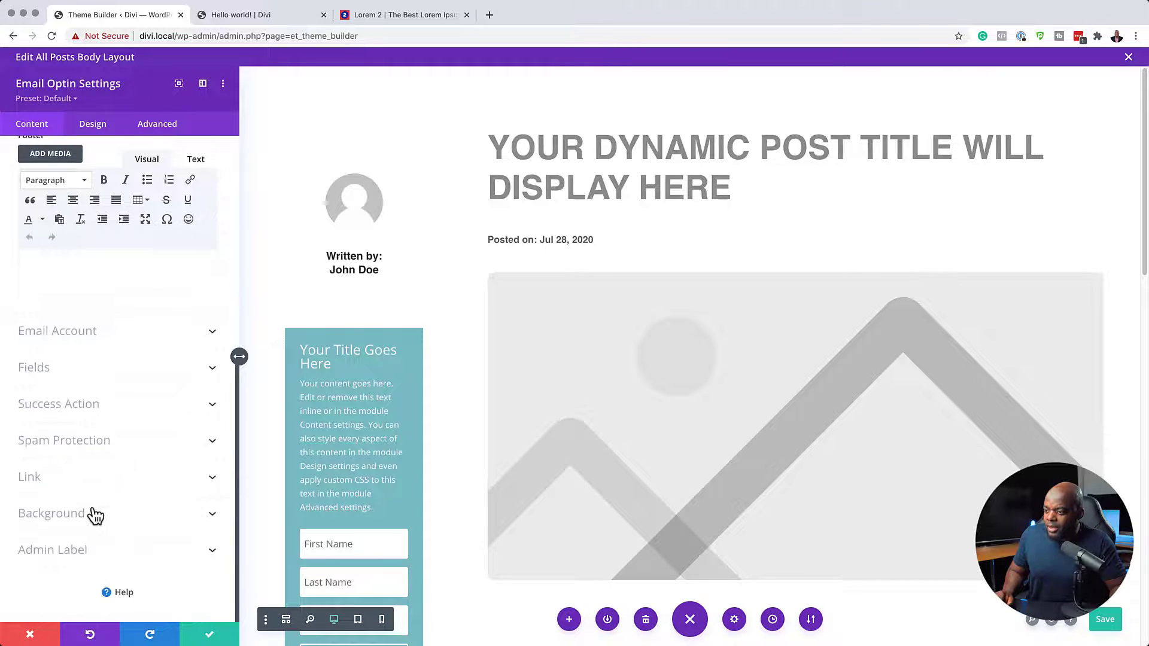
click(84, 514)
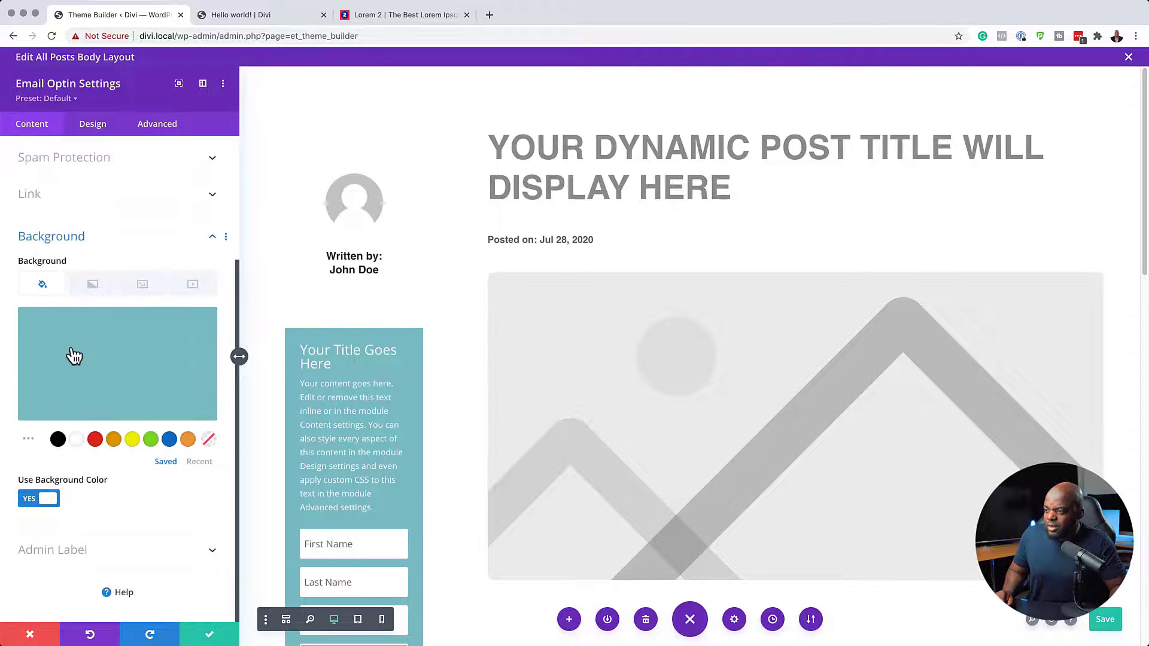
click(58, 364)
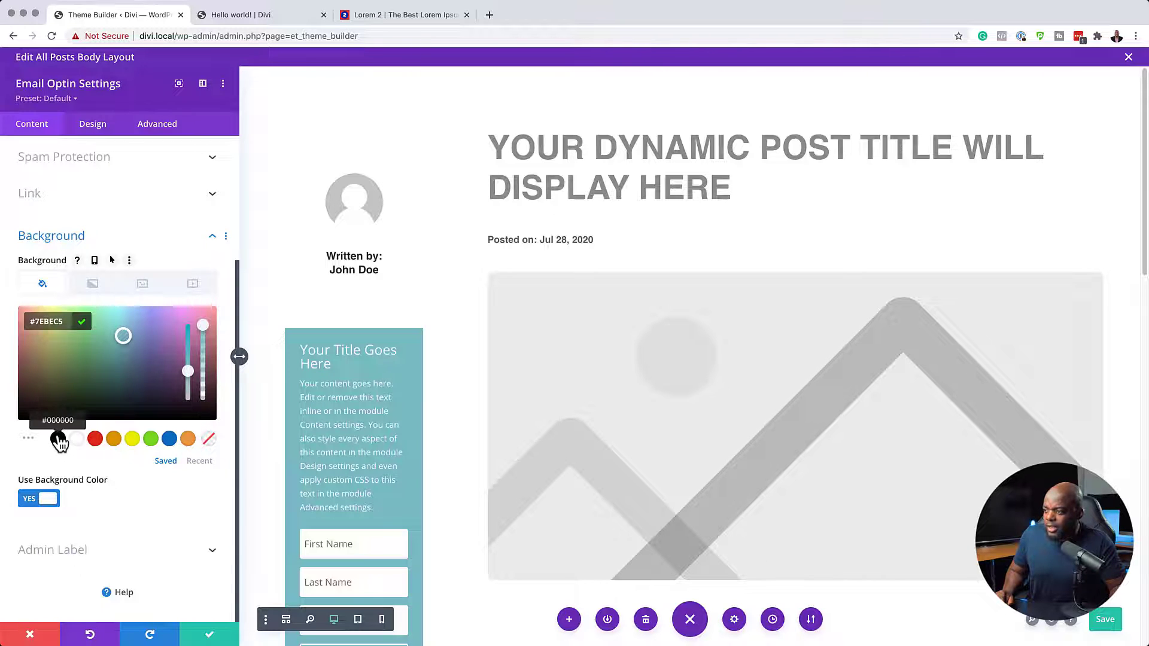
click(58, 439)
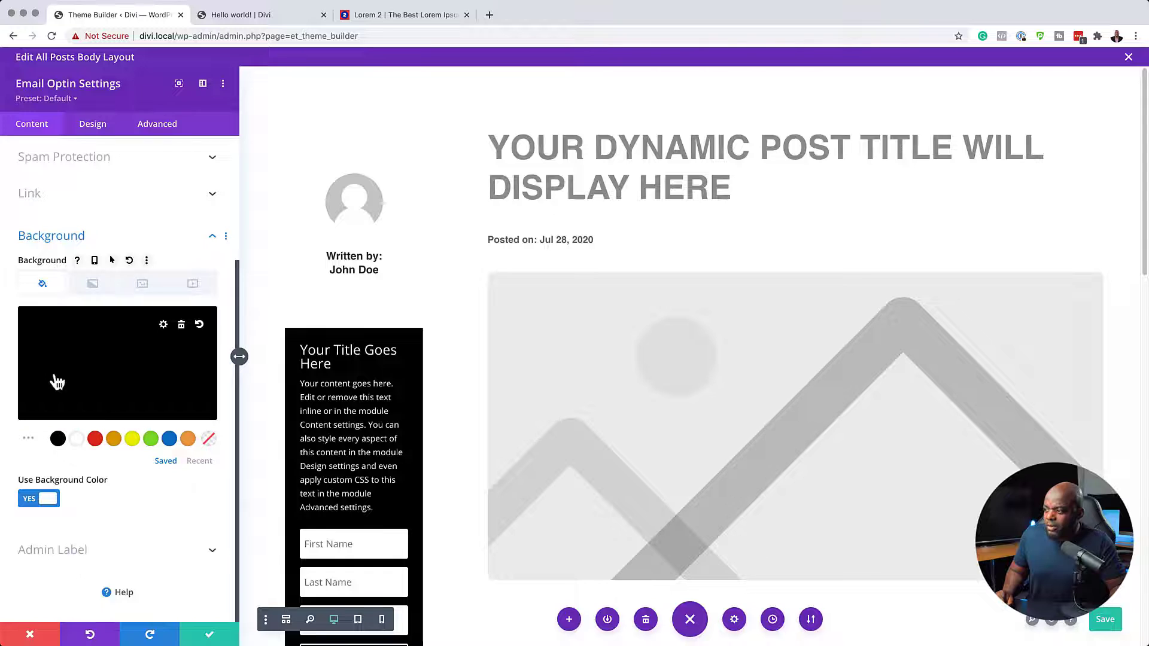
click(87, 383)
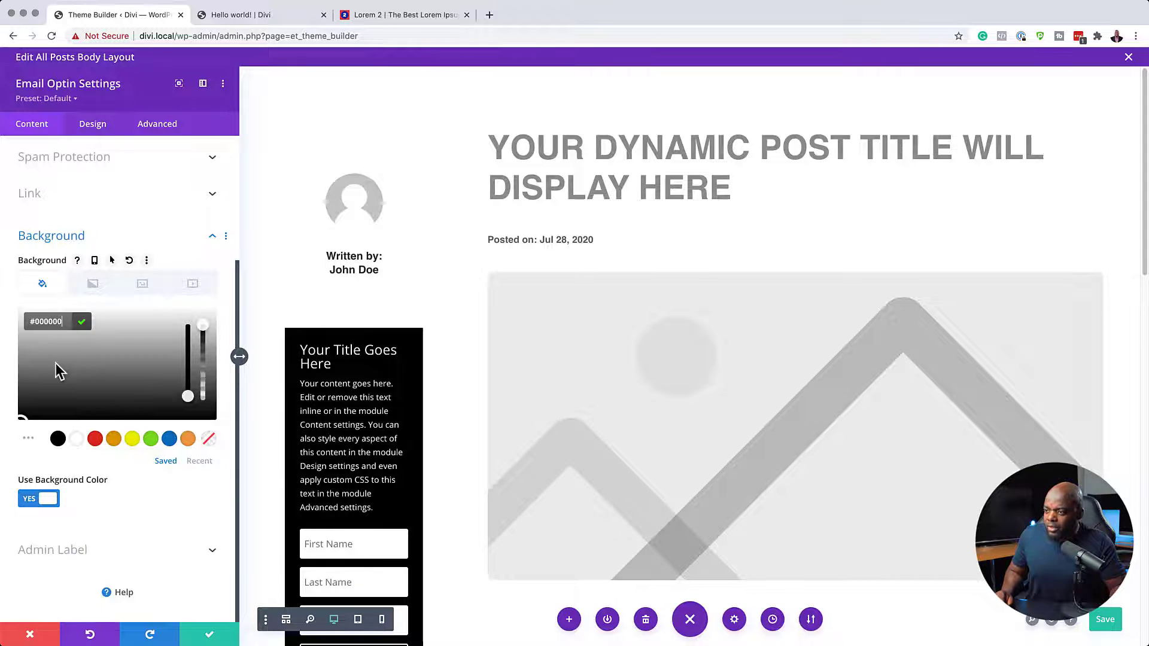
click(24, 366)
drag(24, 366, 8, 348)
click(223, 374)
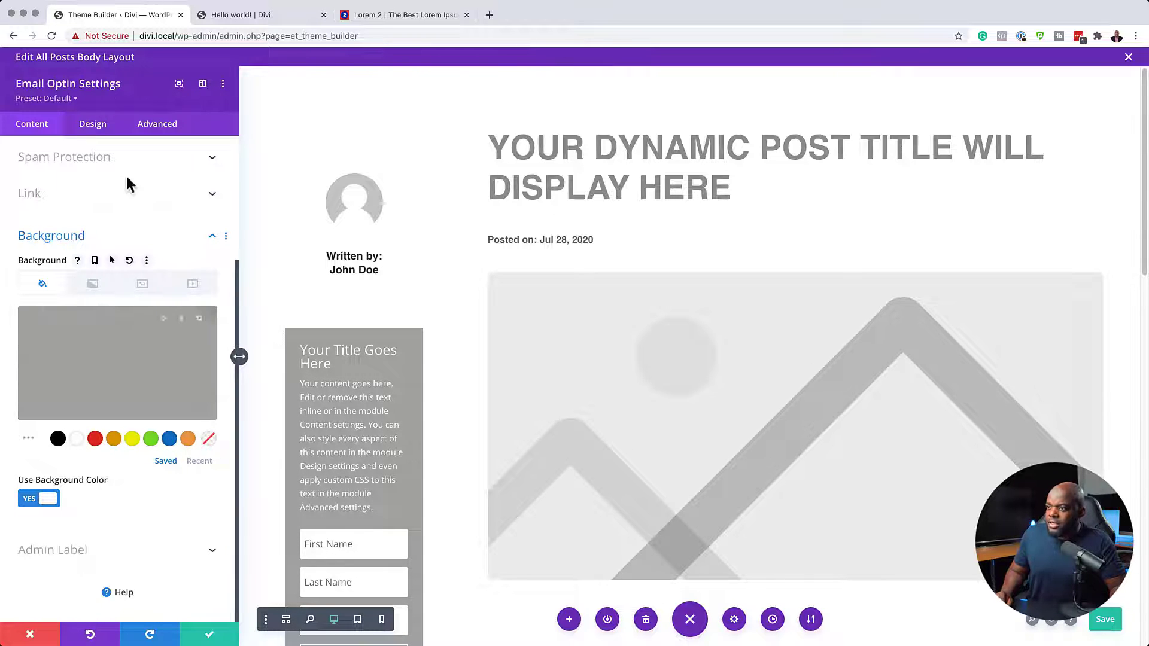
- Try to add a new MailChimp account to the Email Optin module with an account name but no API key
scroll(149, 223, up, 3)
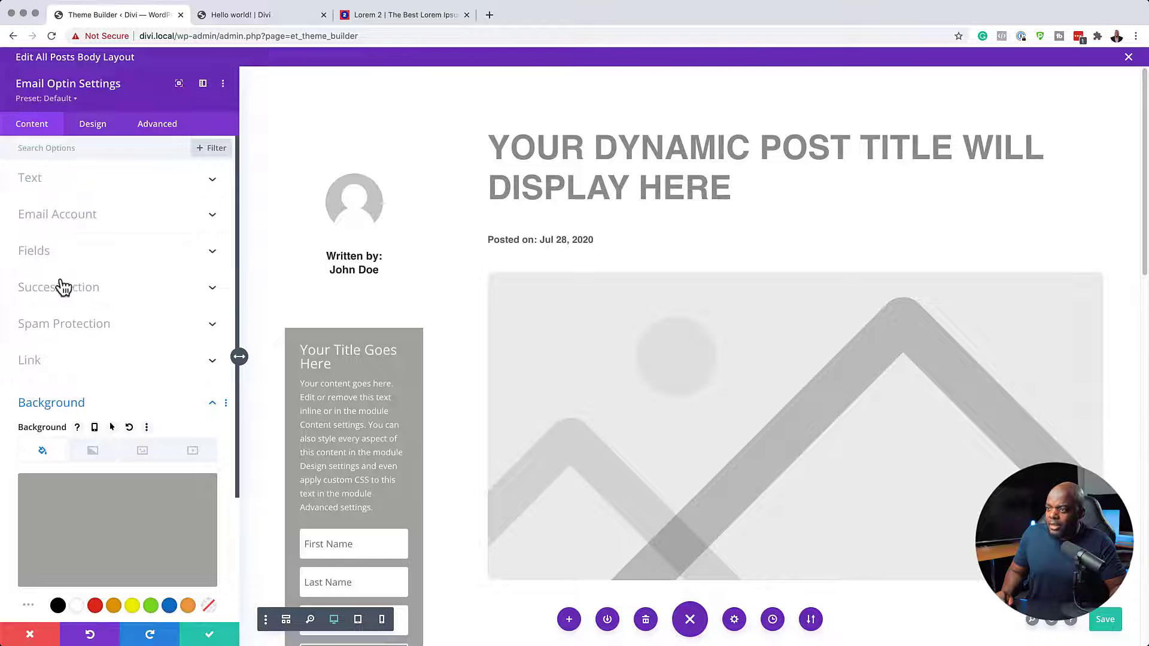
click(70, 223)
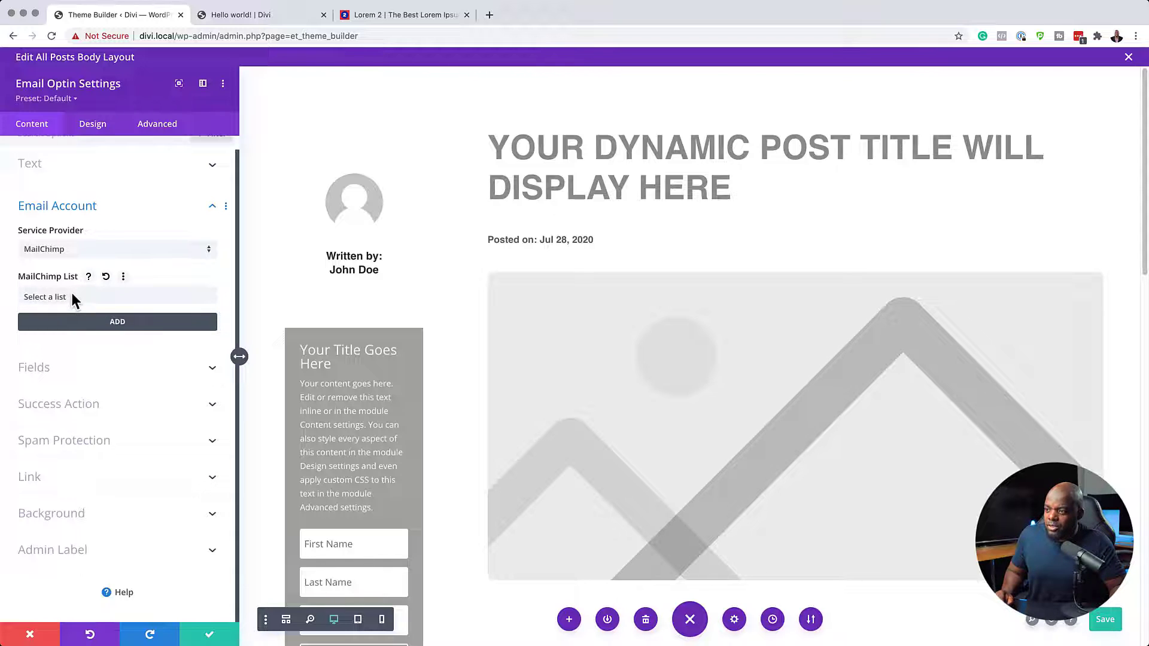
click(123, 321)
click(67, 303)
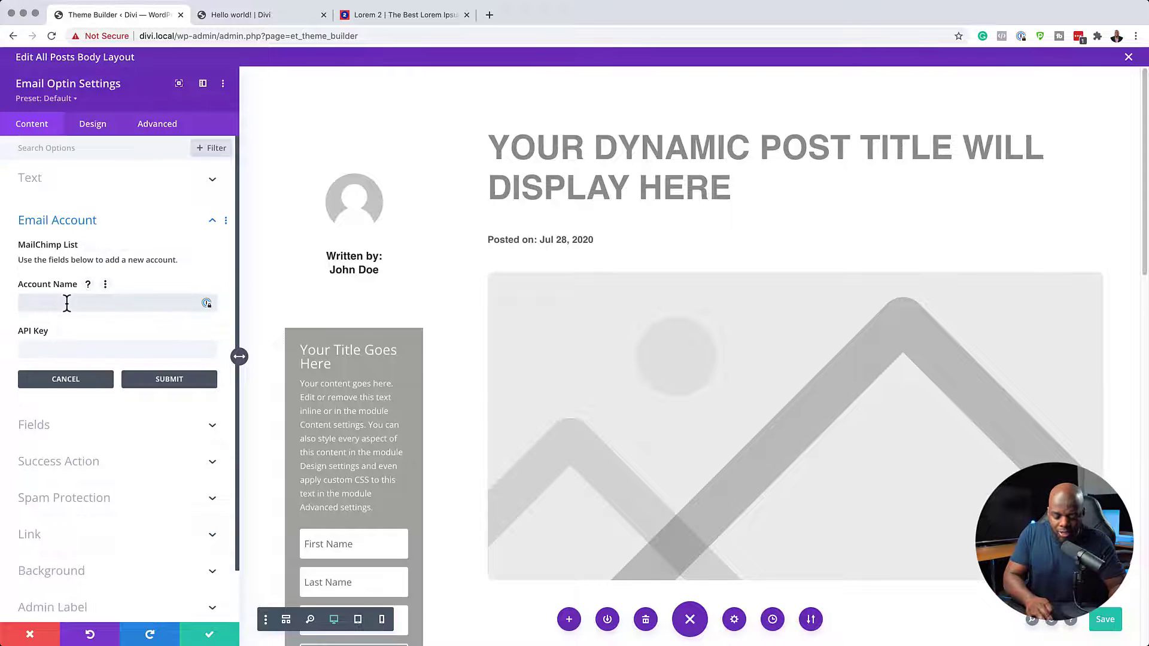
click(39, 347)
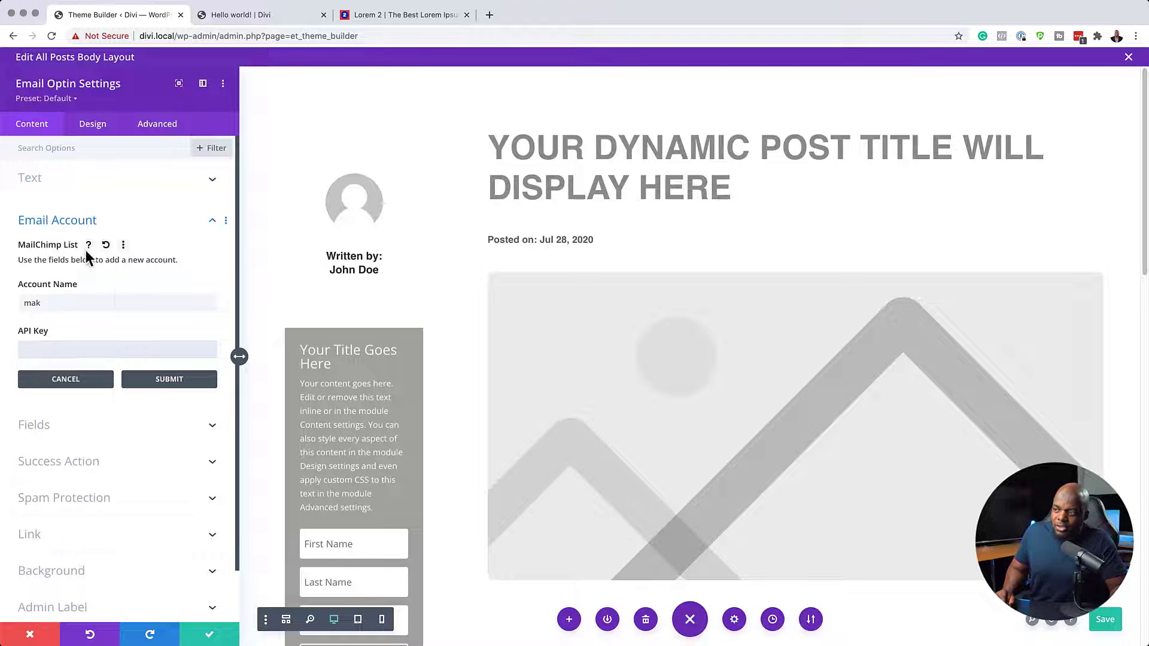
click(171, 381)
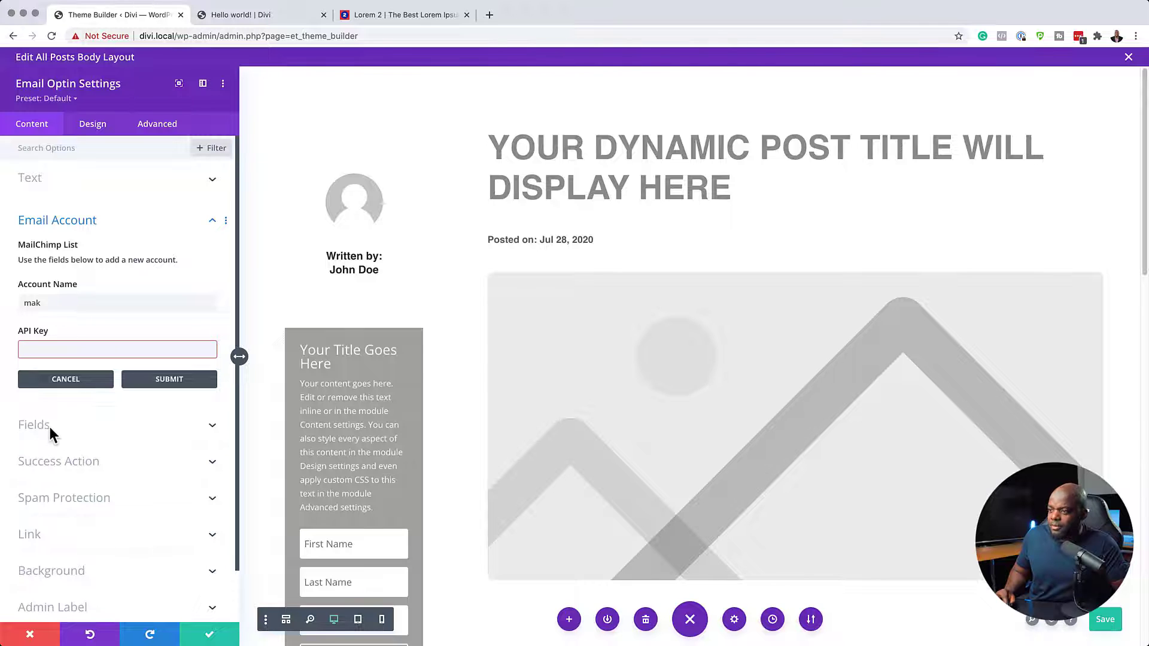
click(63, 380)
- Hide the last name and first name fields of the Email Optin form
click(70, 389)
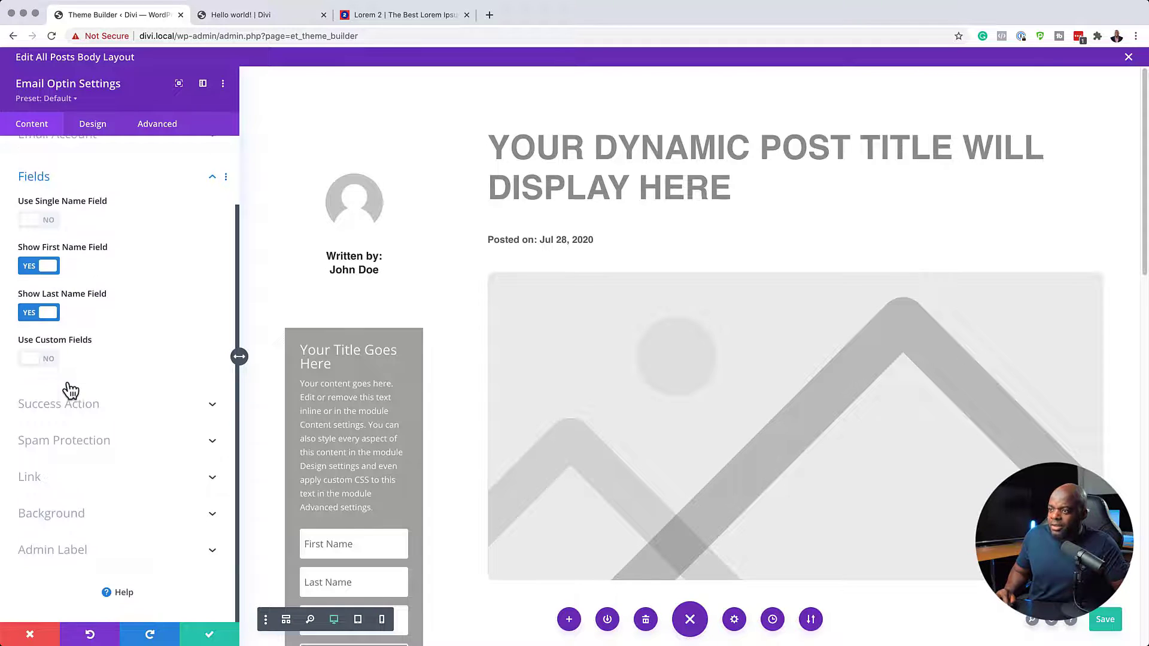
click(28, 314)
scroll(390, 438, down, 2)
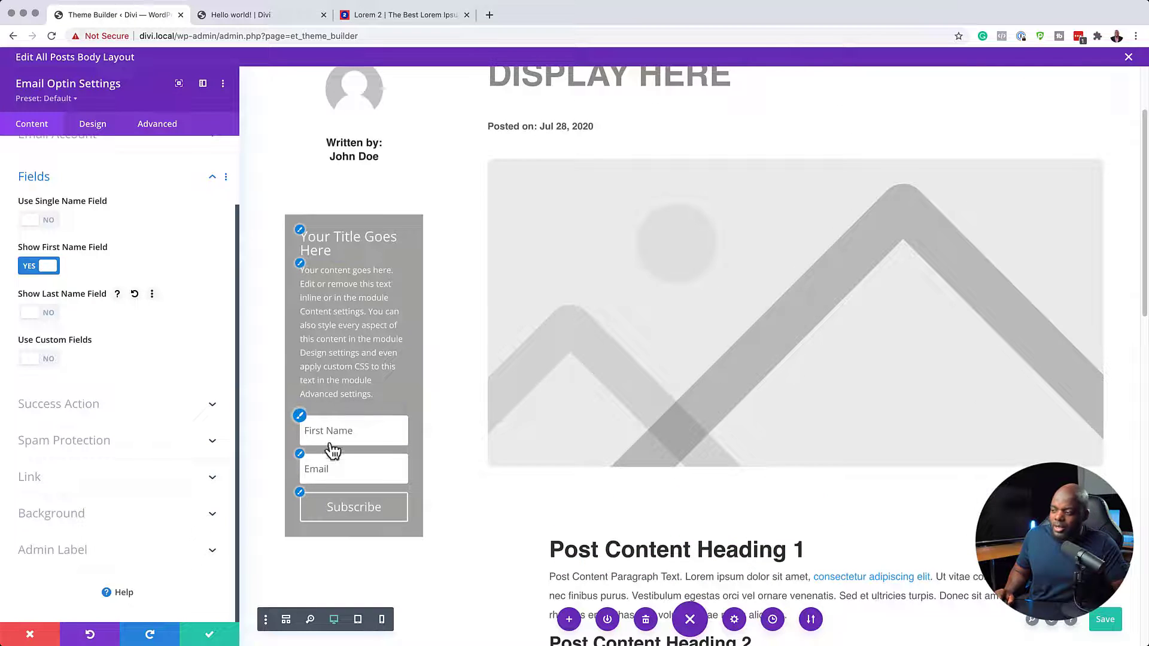
click(27, 267)
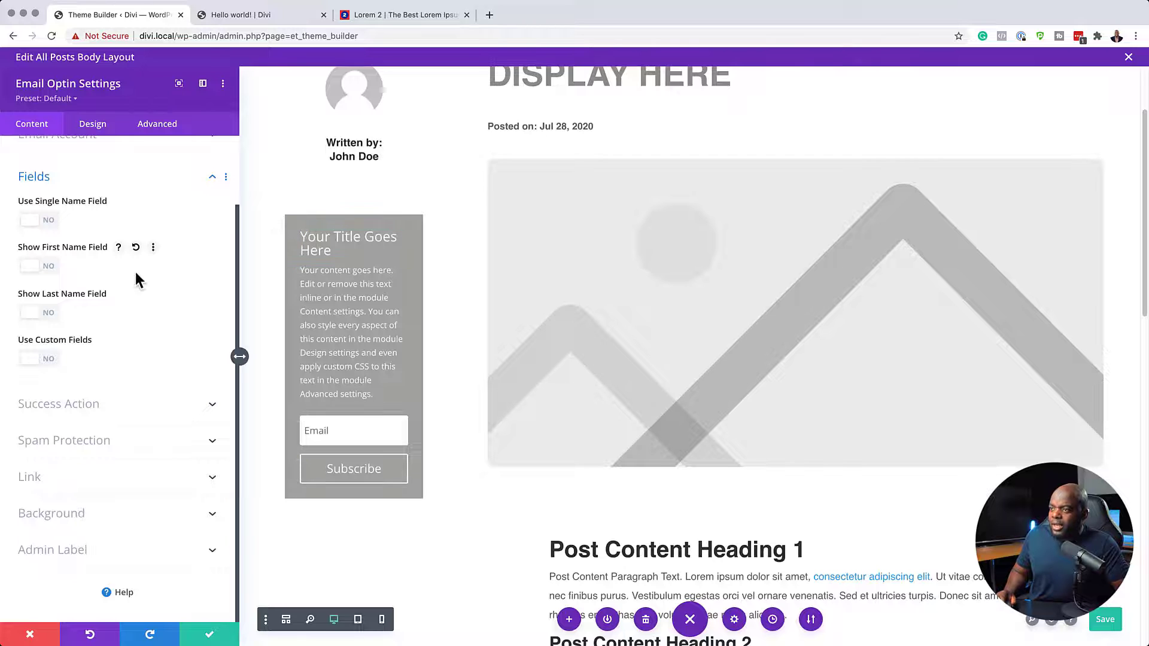
- Delete the placeholder body text of the Email Optin module
scroll(135, 282, up, 3)
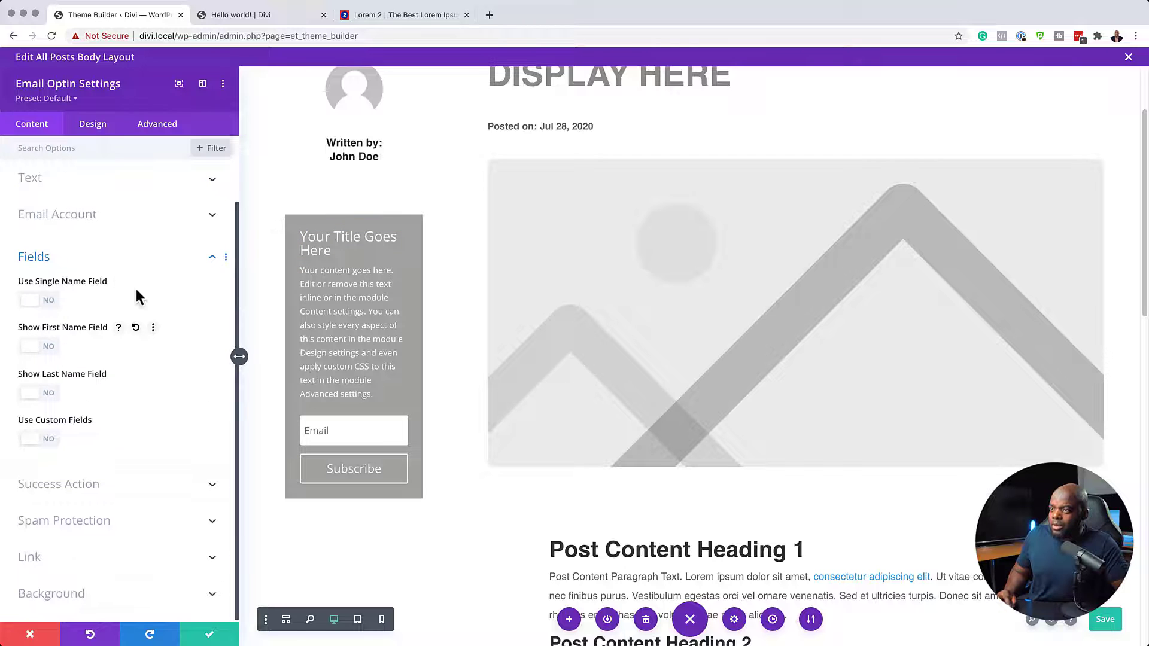
click(46, 180)
drag(102, 221, 89, 221)
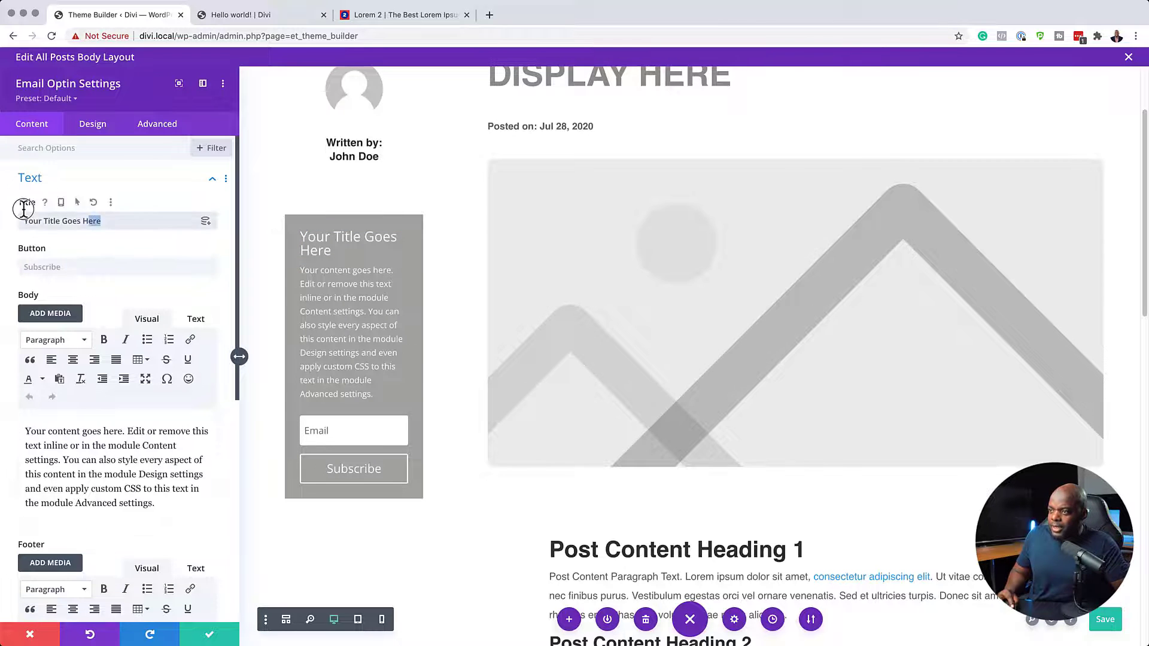
key(super+a)
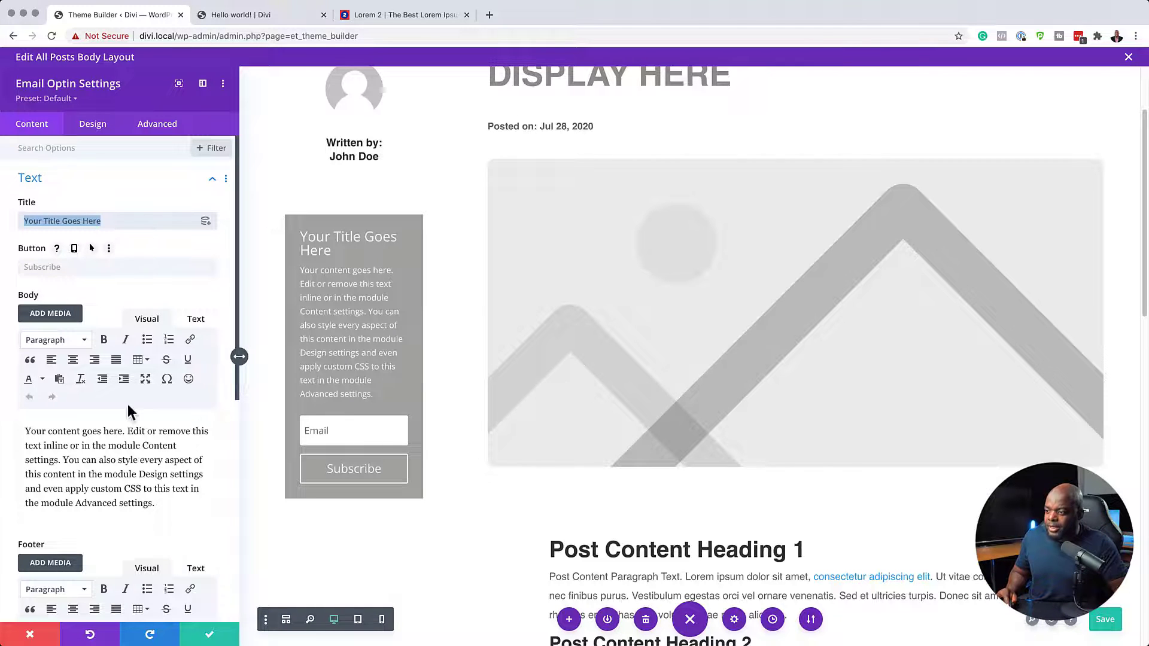
drag(27, 461, 13, 436)
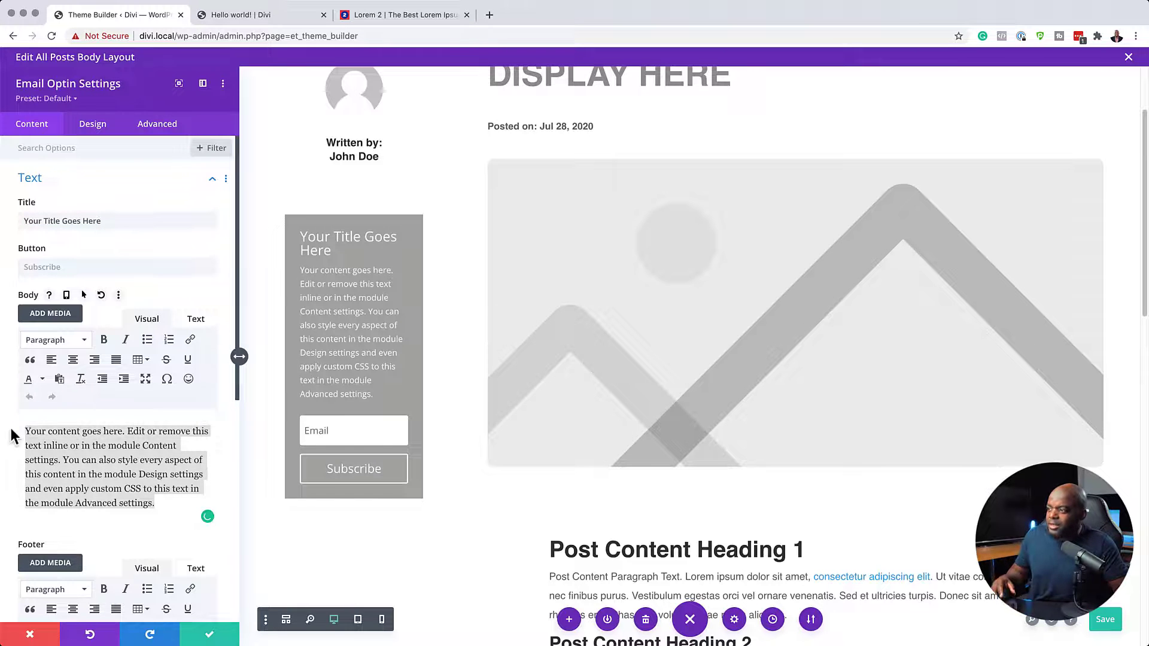
key(BackSpace)
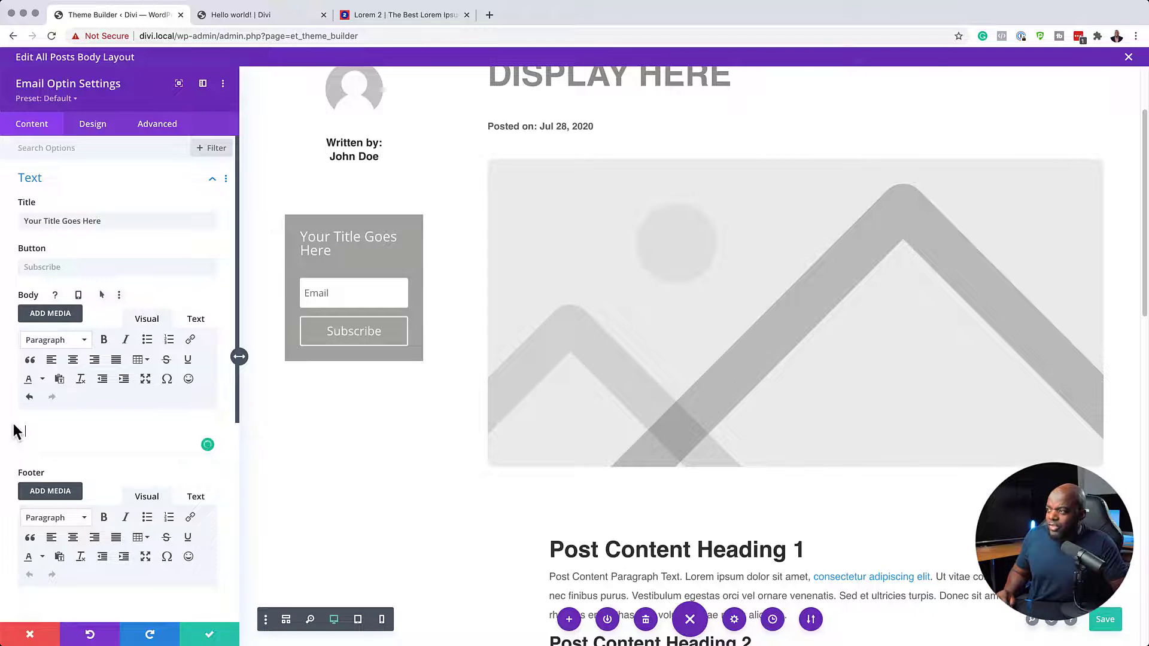
- Replace the Email Optin title with "Nullam malesuada erat ut turpis. Suspendisse urna nibh", copied from the Lorem 2 page
click(410, 18)
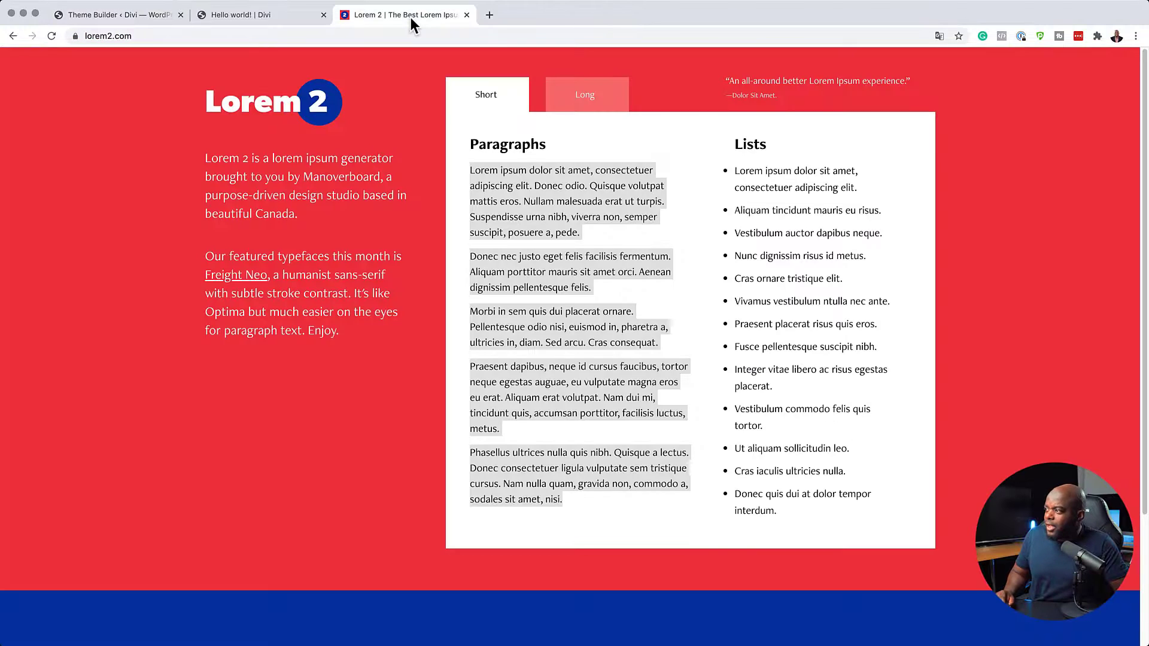
click(520, 201)
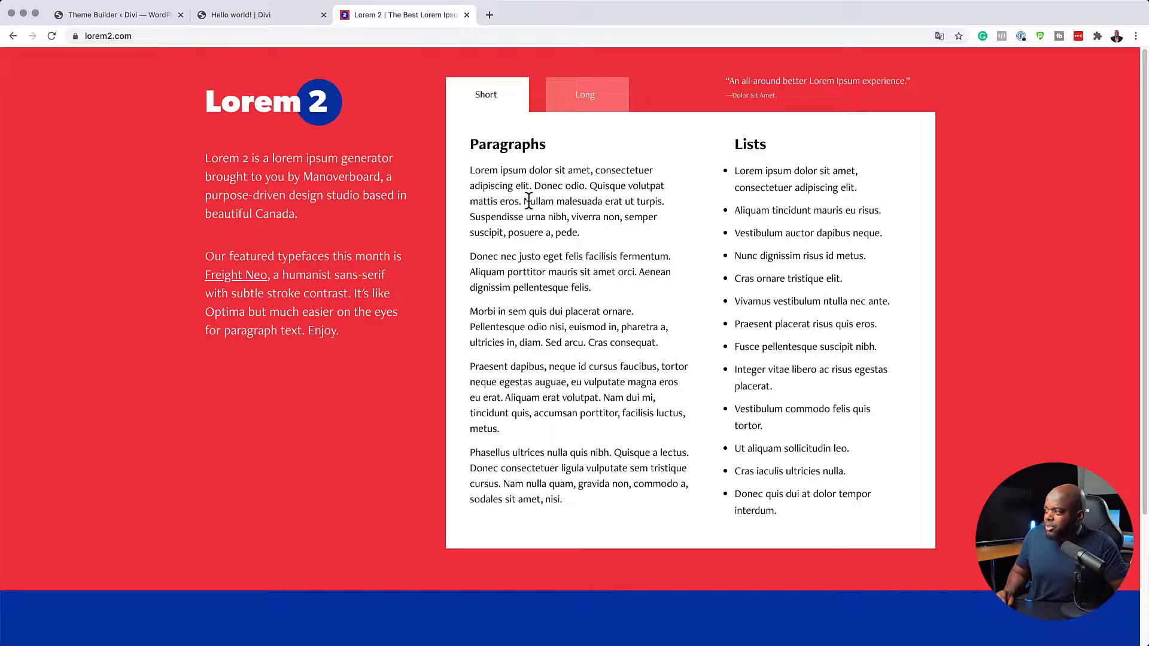
drag(524, 199, 565, 214)
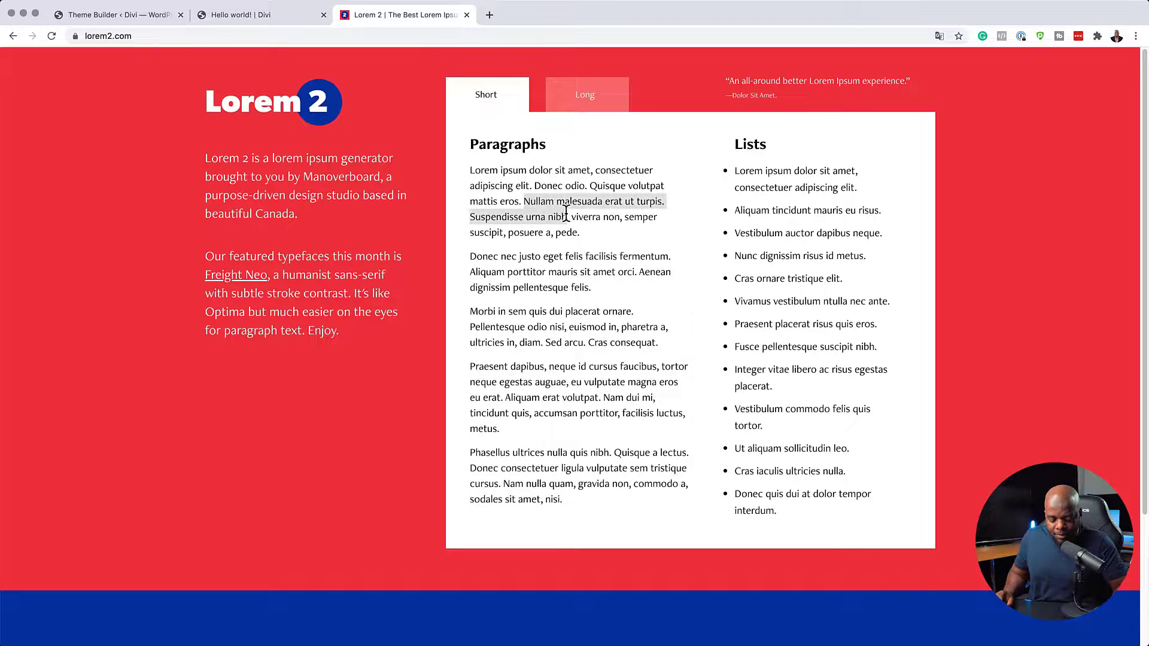
click(116, 17)
click(94, 266)
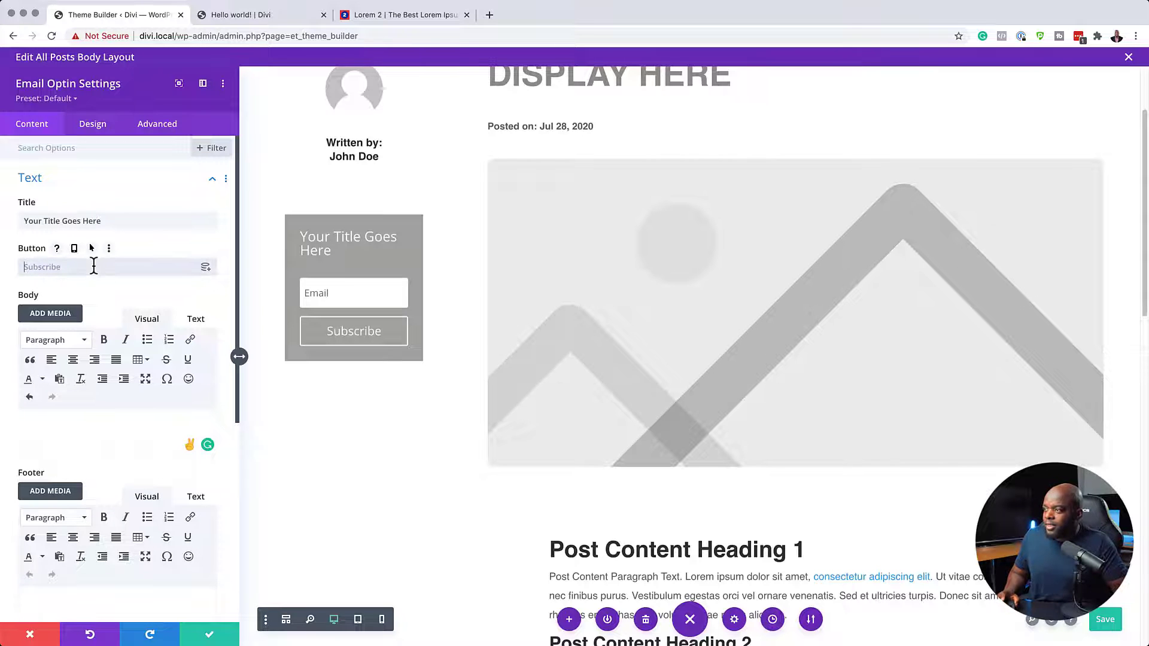
key(super+v)
key(super+z)
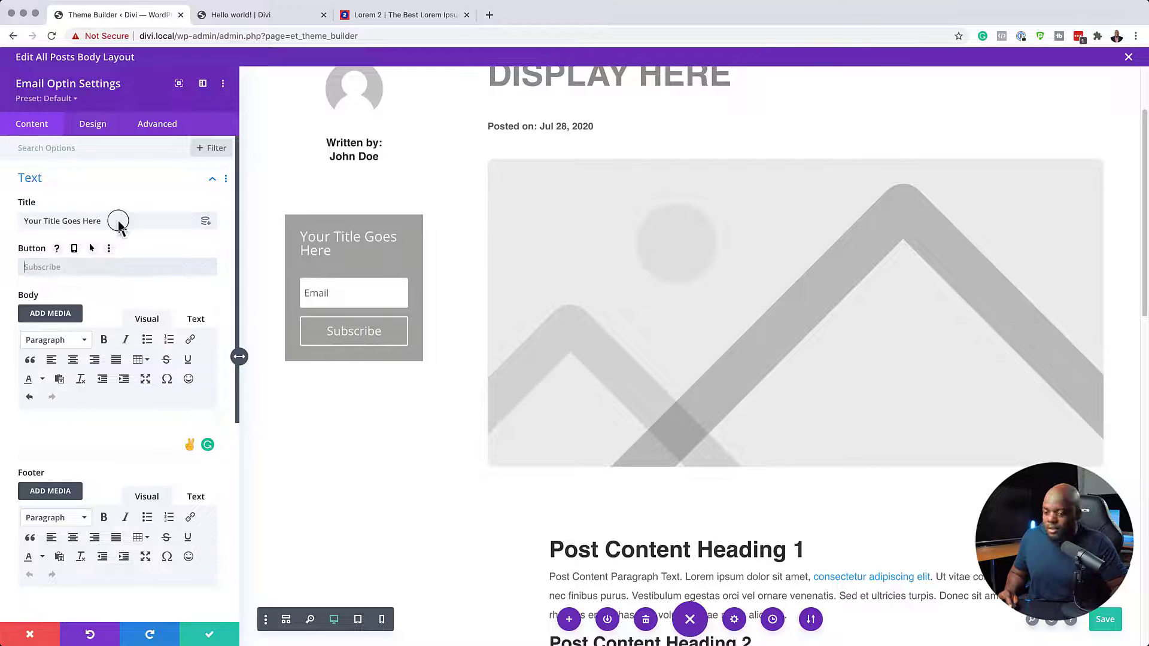
triple_click(117, 220)
key(super+v)
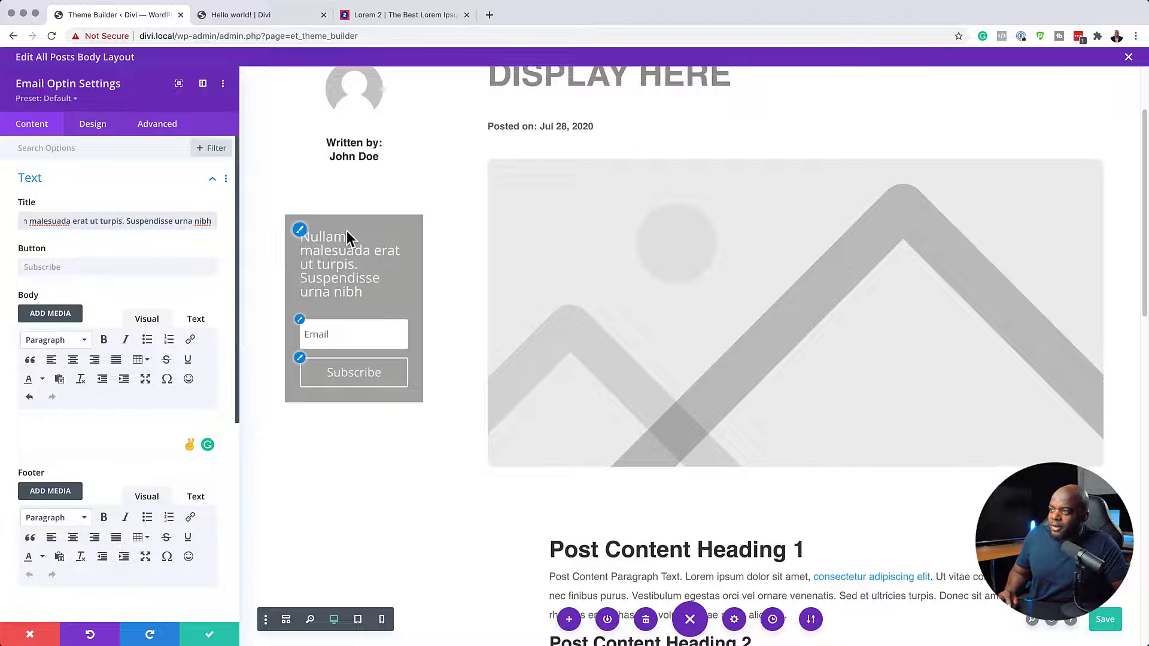
- Set the Email Optin title font to Poppins with Medium weight
click(94, 124)
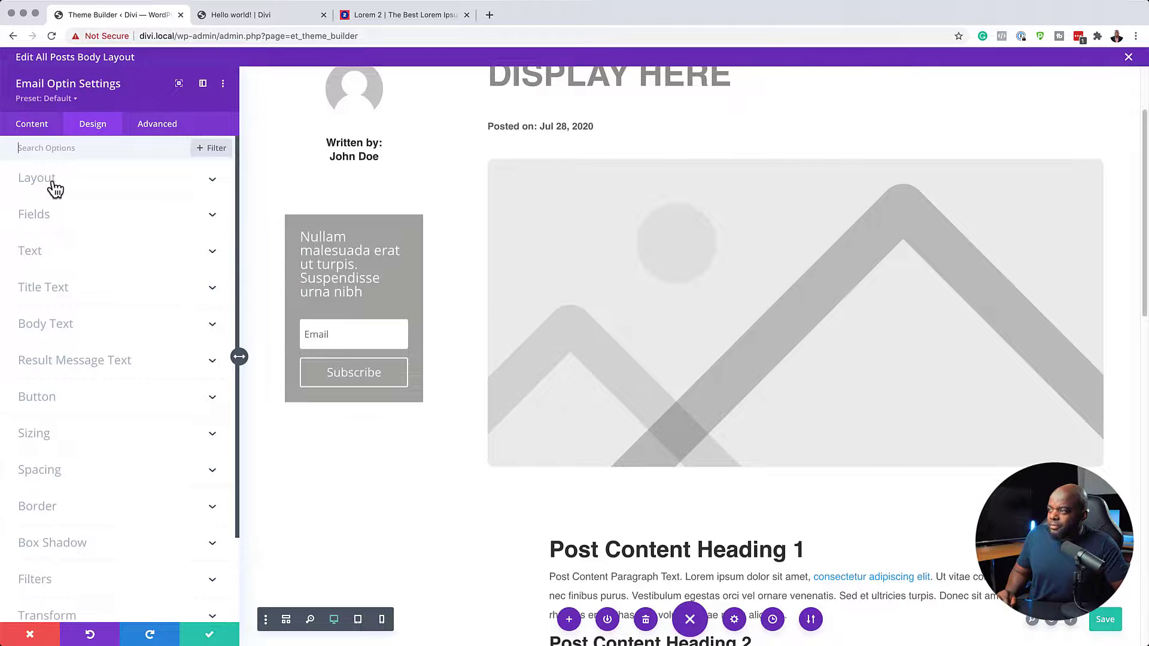
click(300, 232)
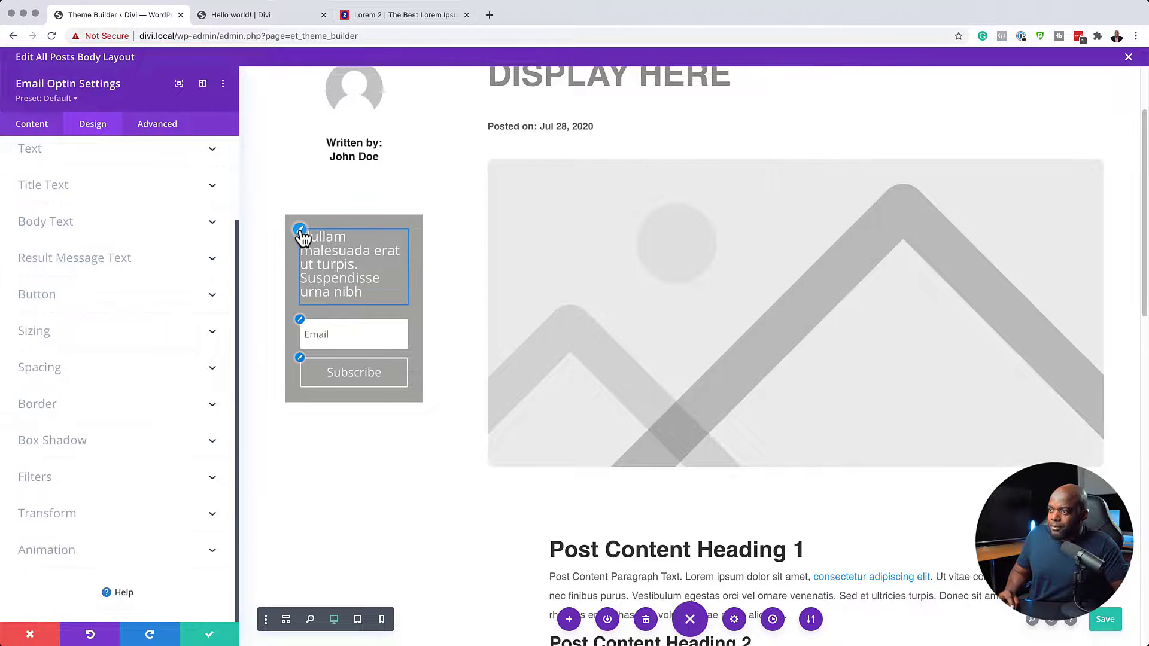
click(77, 187)
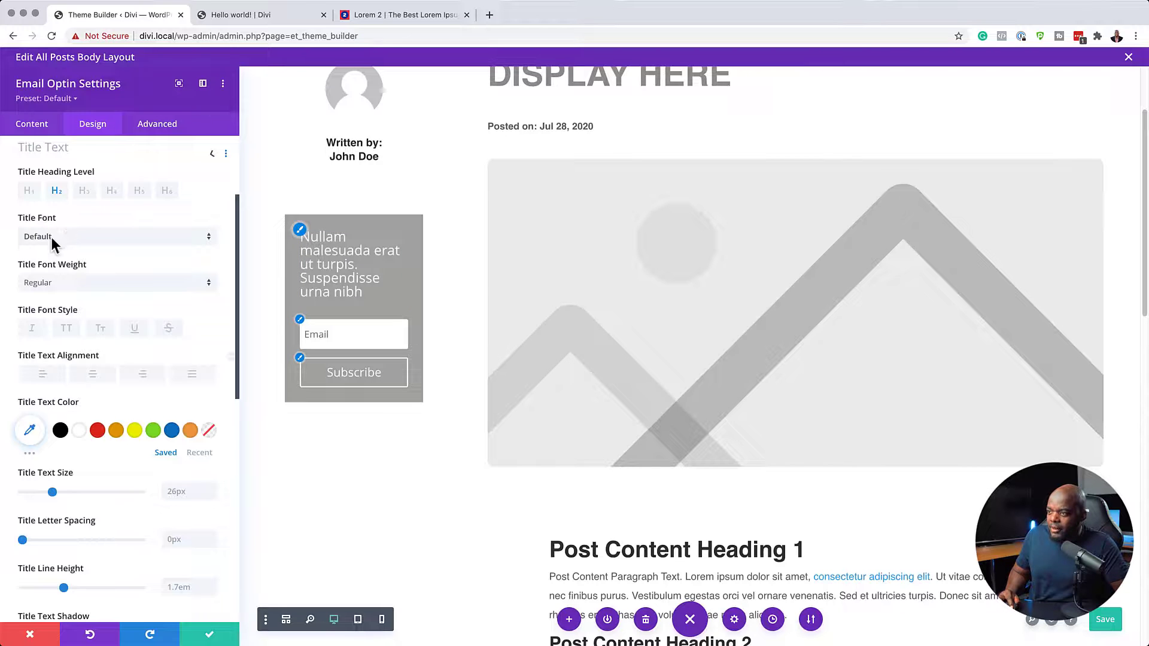
click(71, 243)
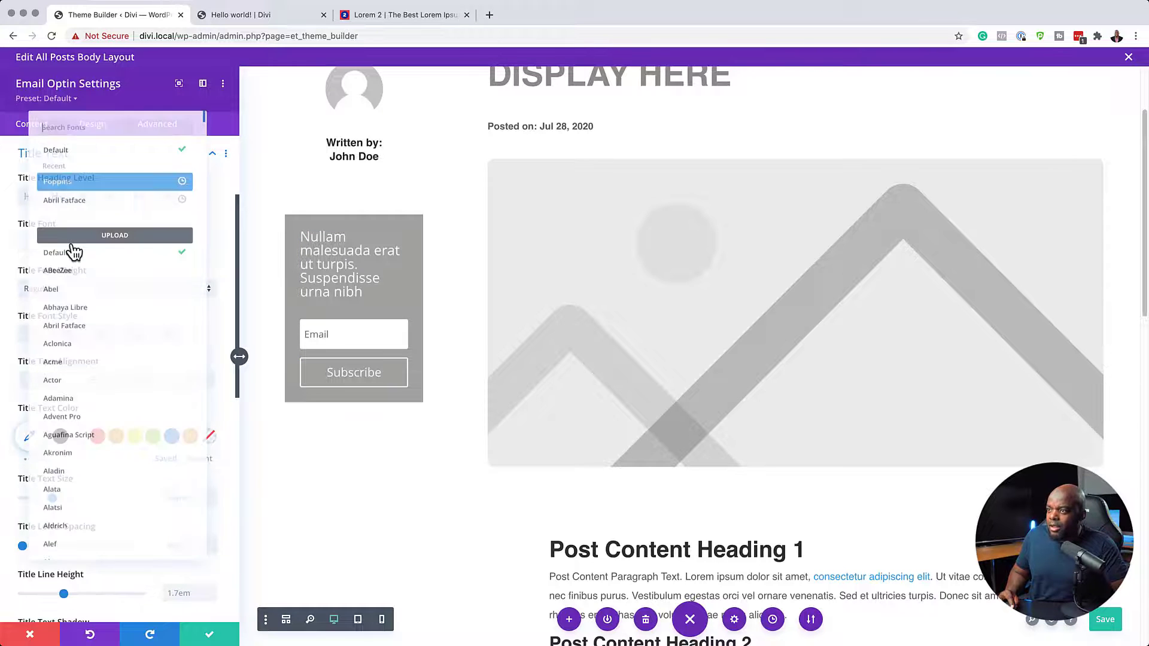
click(78, 171)
click(81, 289)
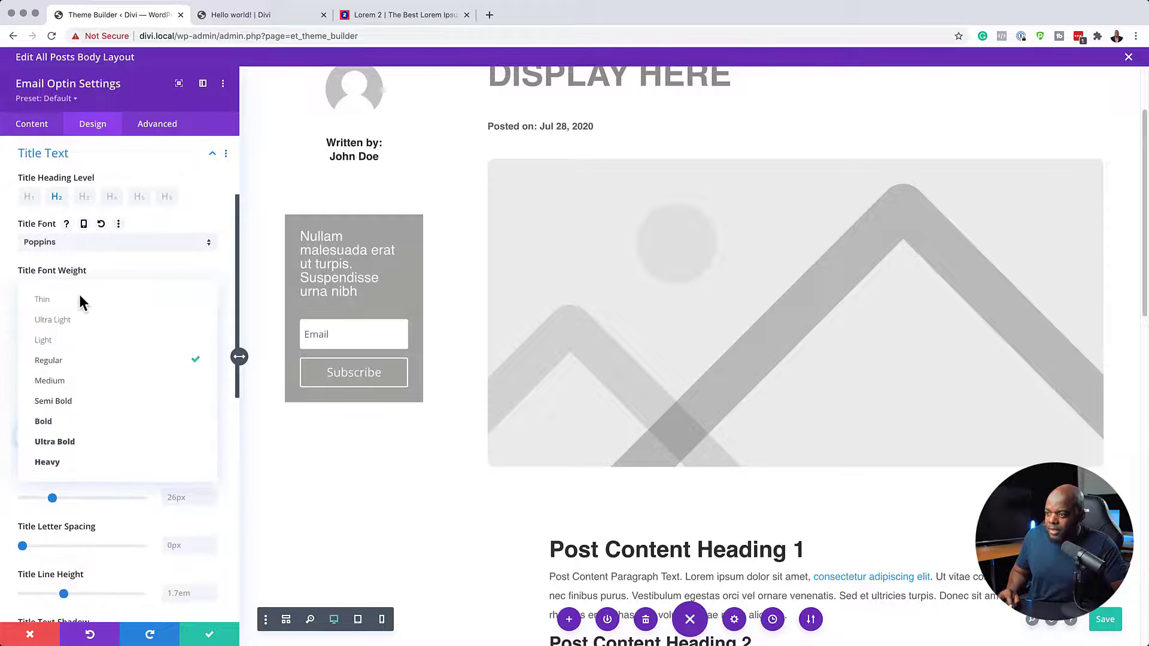
click(83, 381)
- Round all corners of the Email Optin module's border and save the module settings
scroll(114, 503, down, 10)
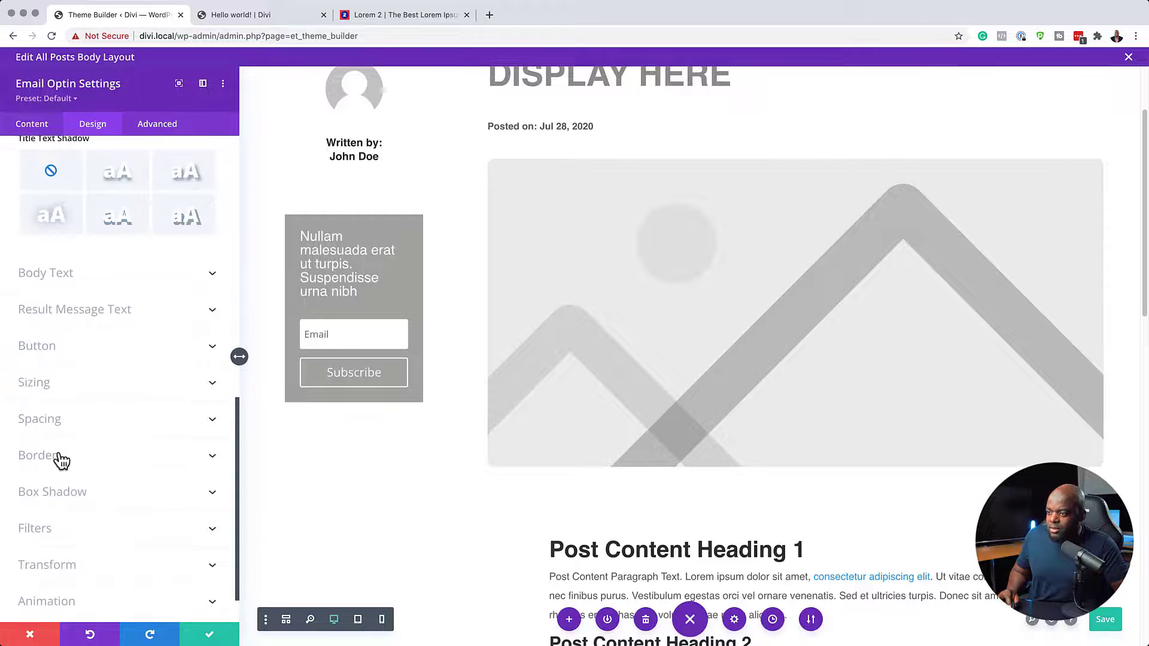
click(60, 459)
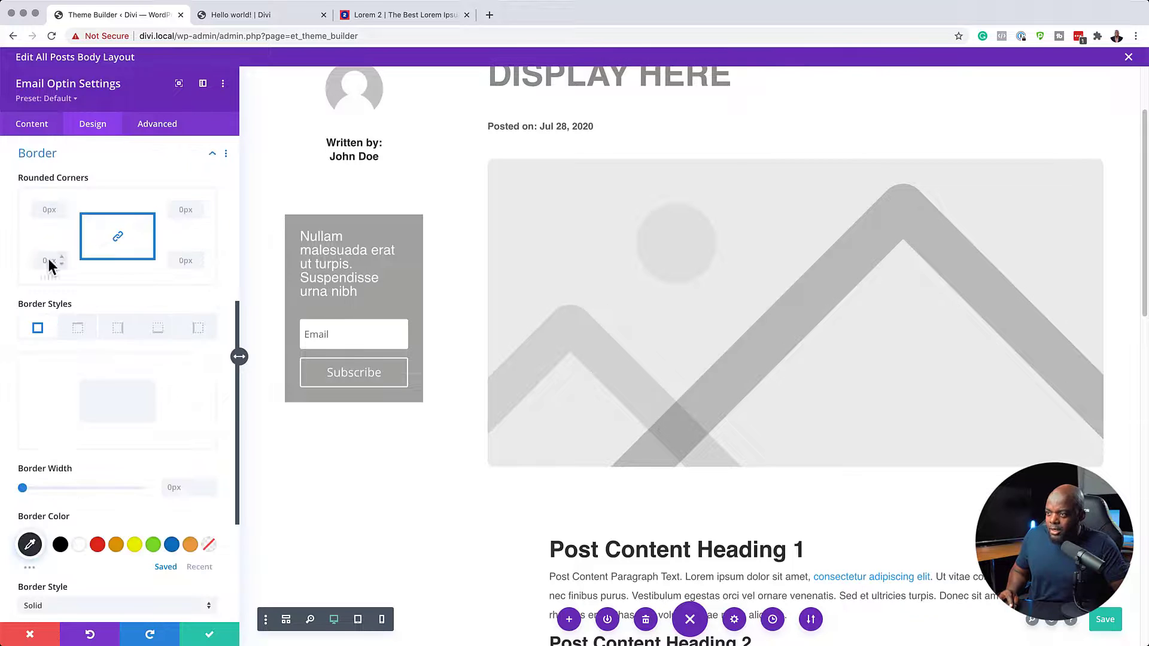
click(210, 634)
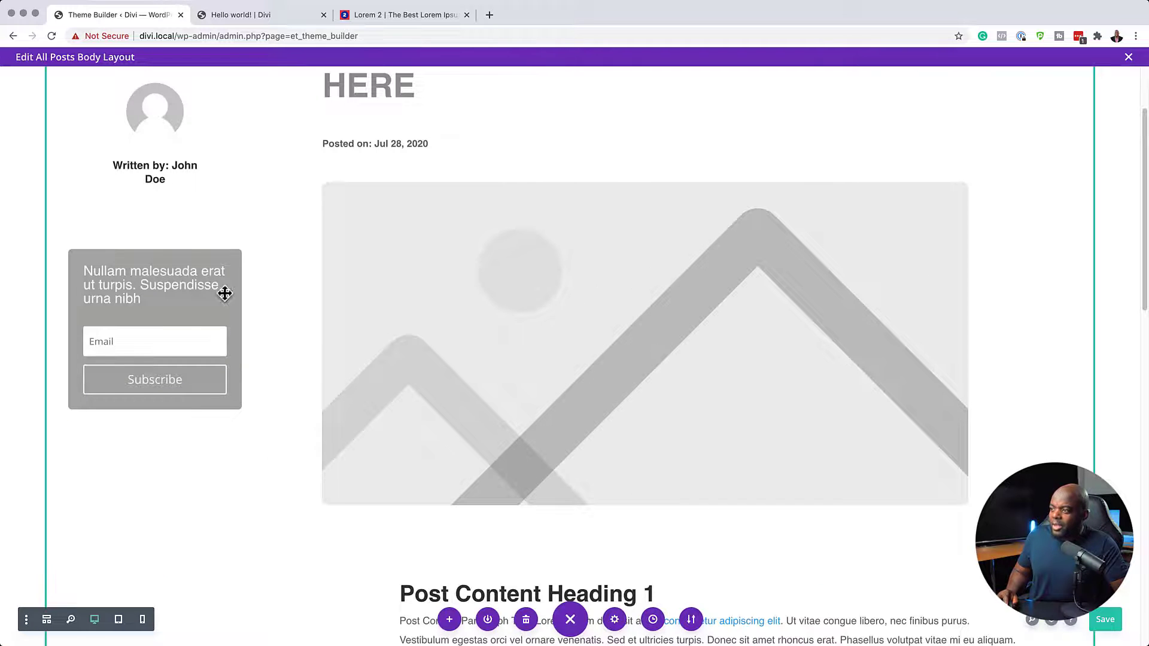
- Give the author blurb a 2px border in light grey #c9c9c9 and save the blurb settings
scroll(277, 358, up, 3)
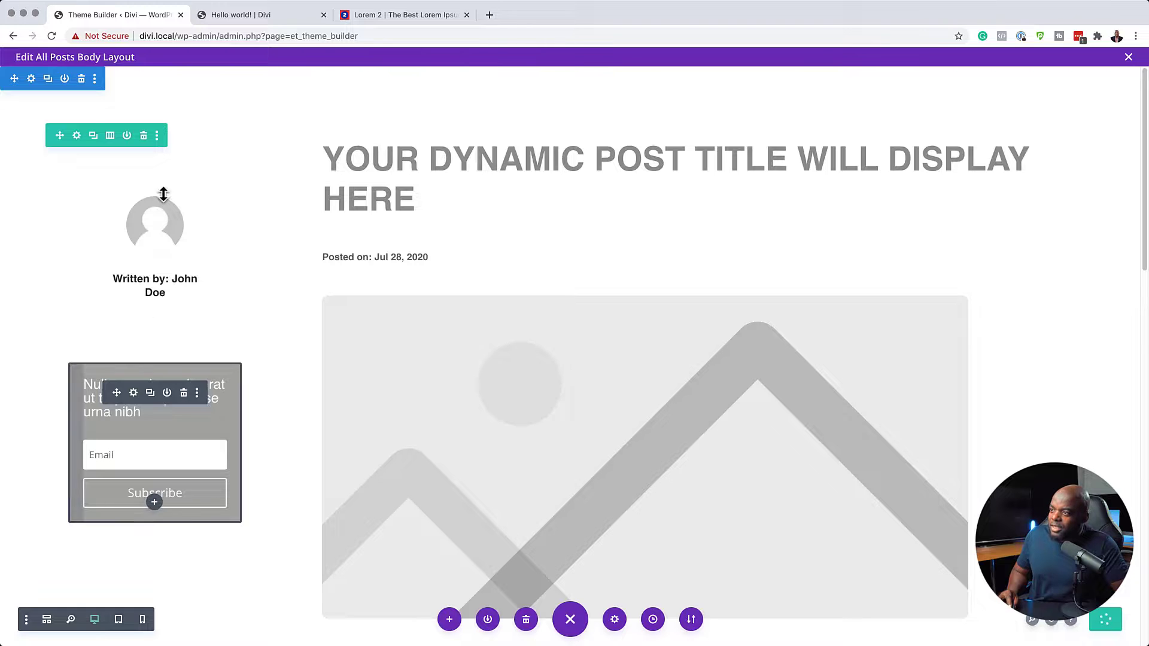
click(133, 192)
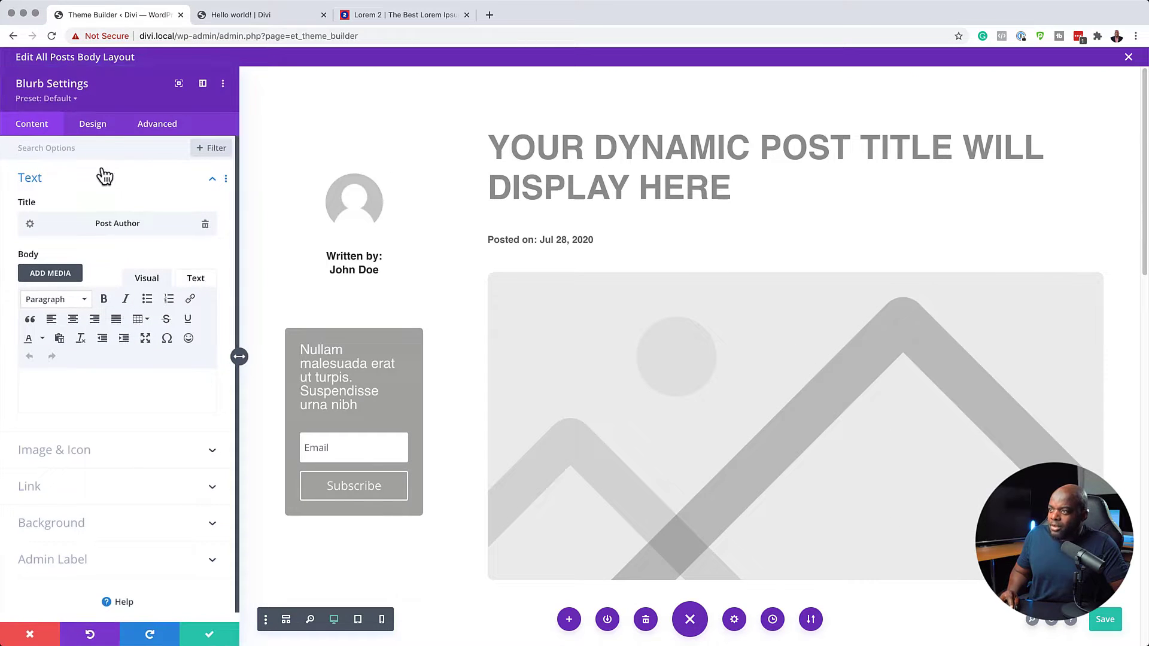
click(101, 127)
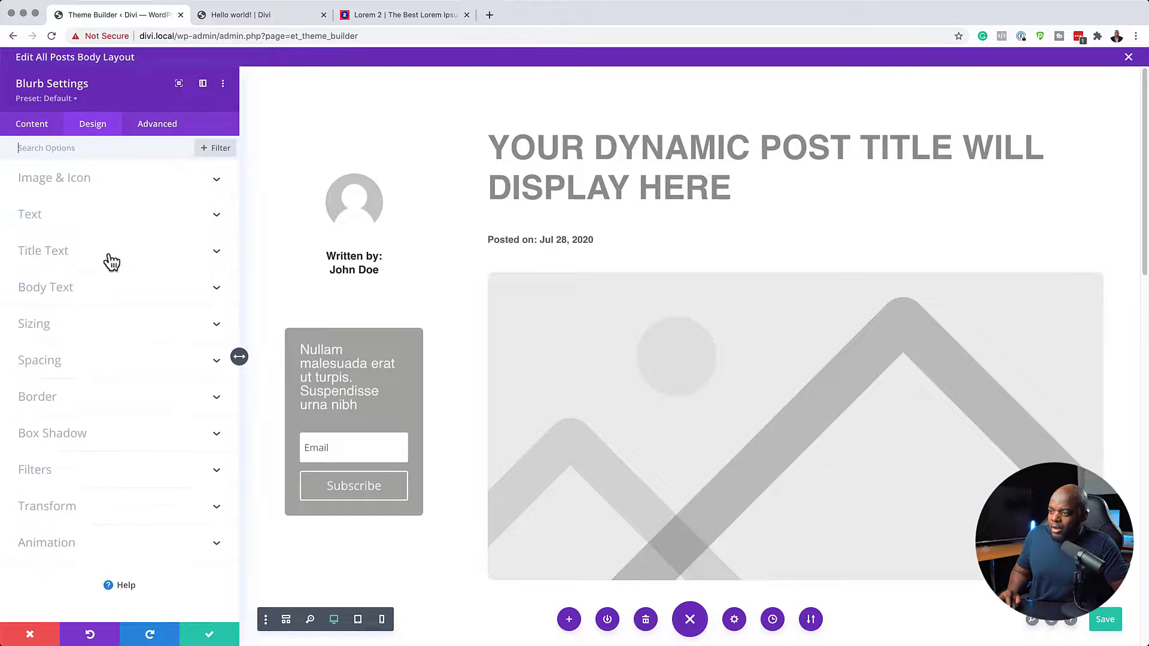
click(66, 408)
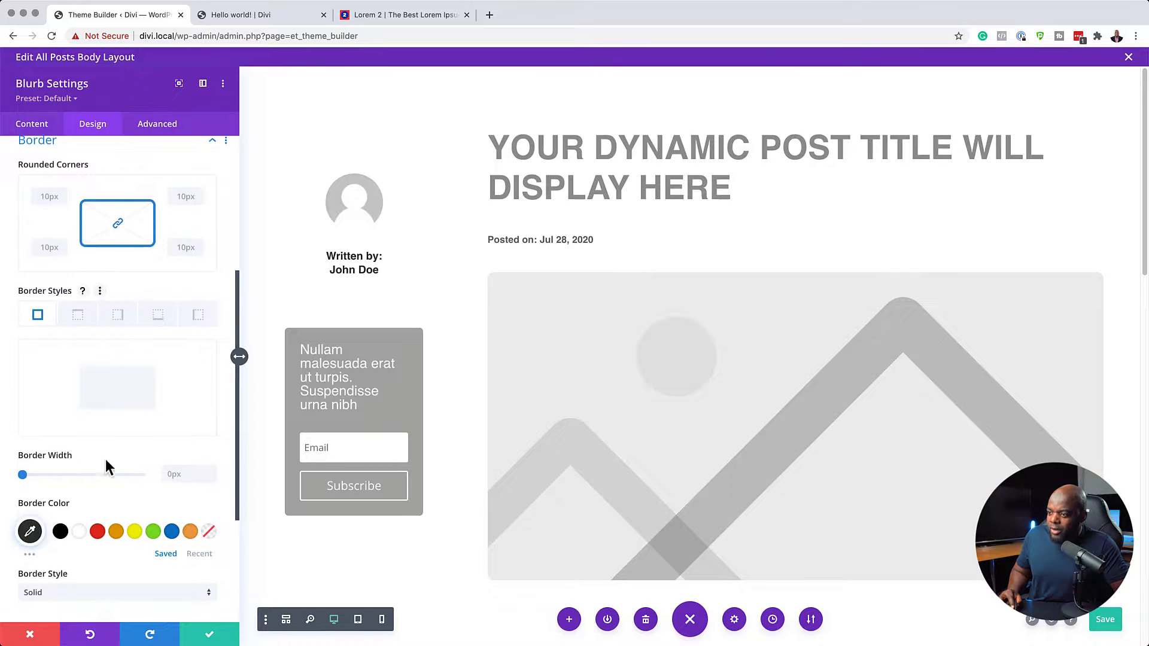
drag(26, 477, 28, 479)
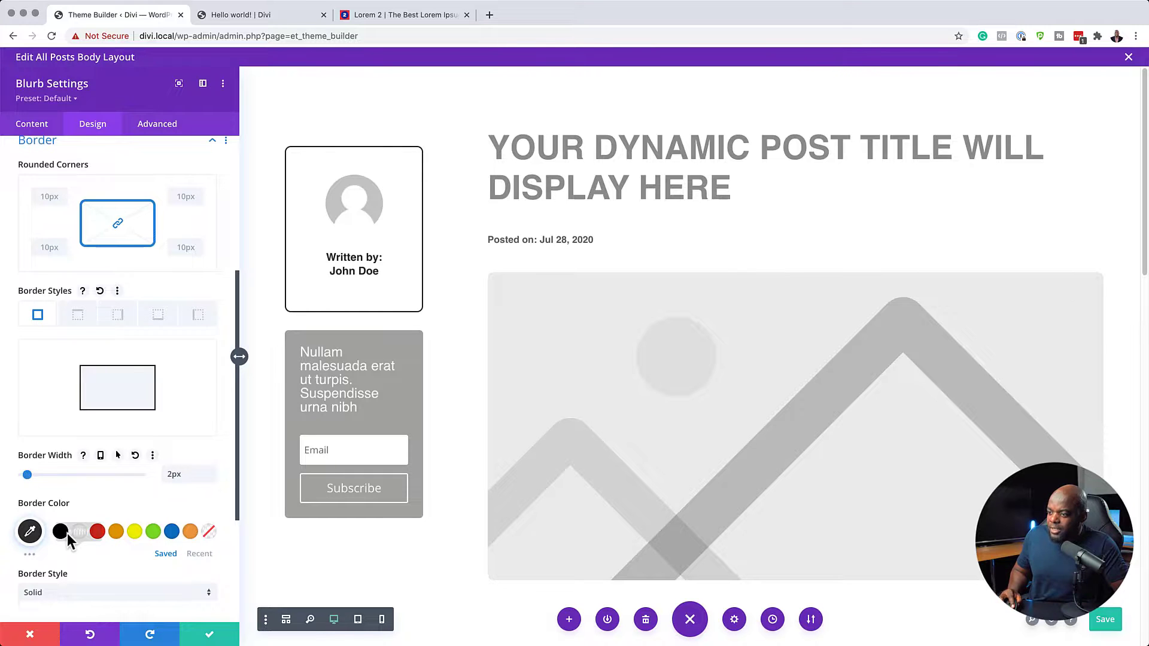
click(27, 529)
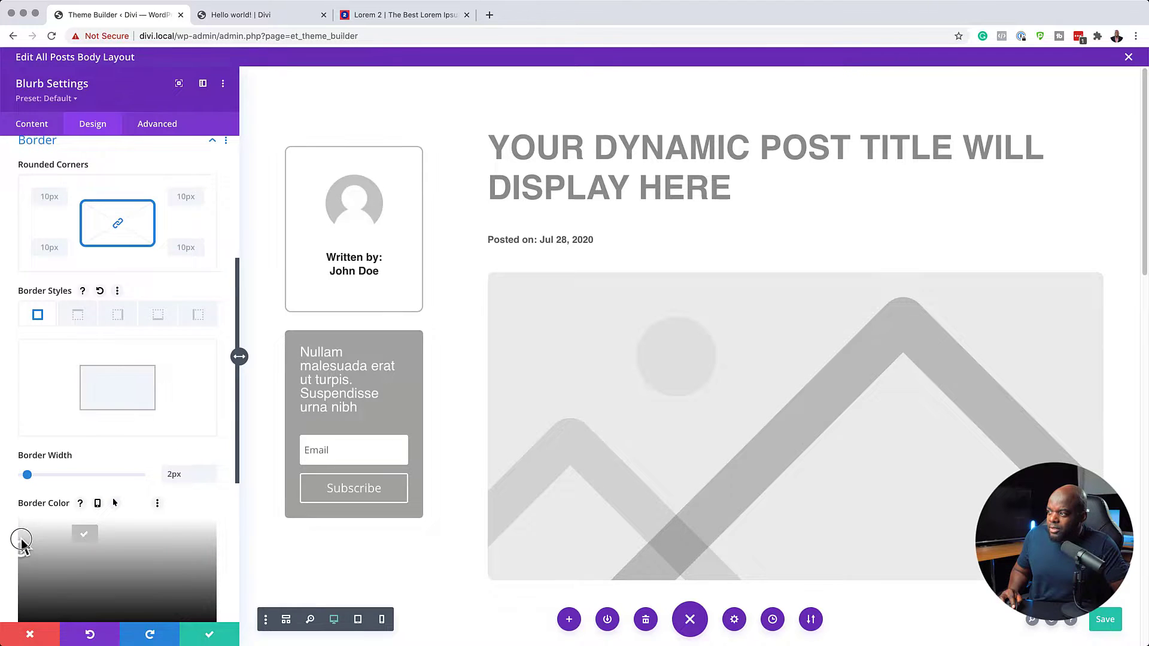
click(20, 538)
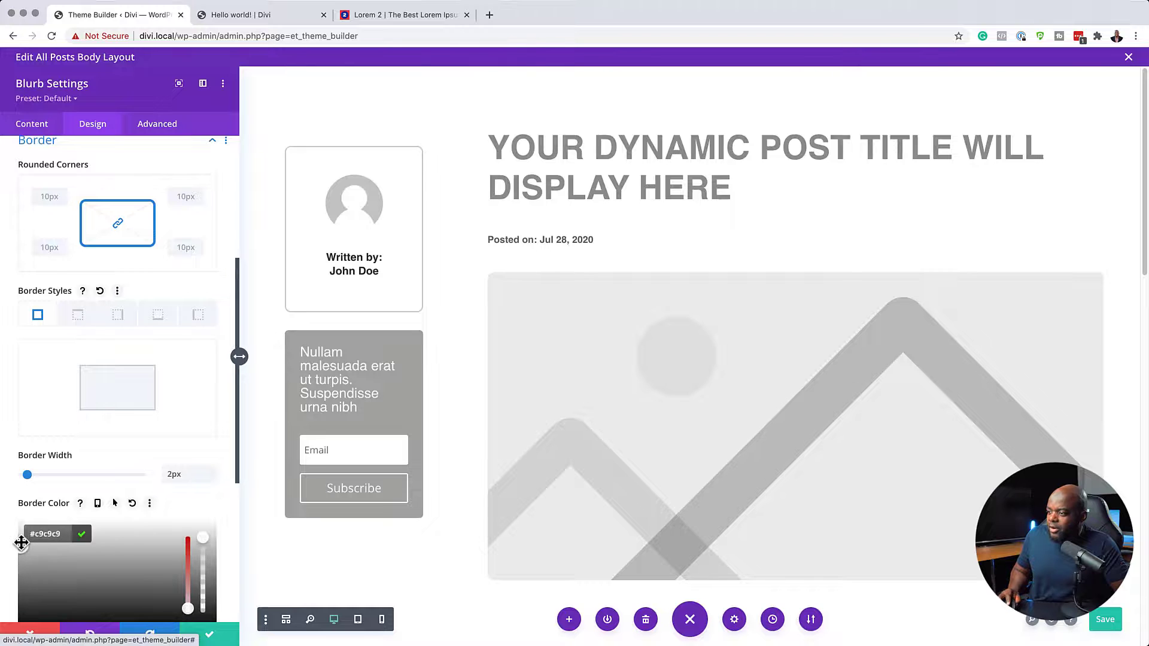
click(210, 635)
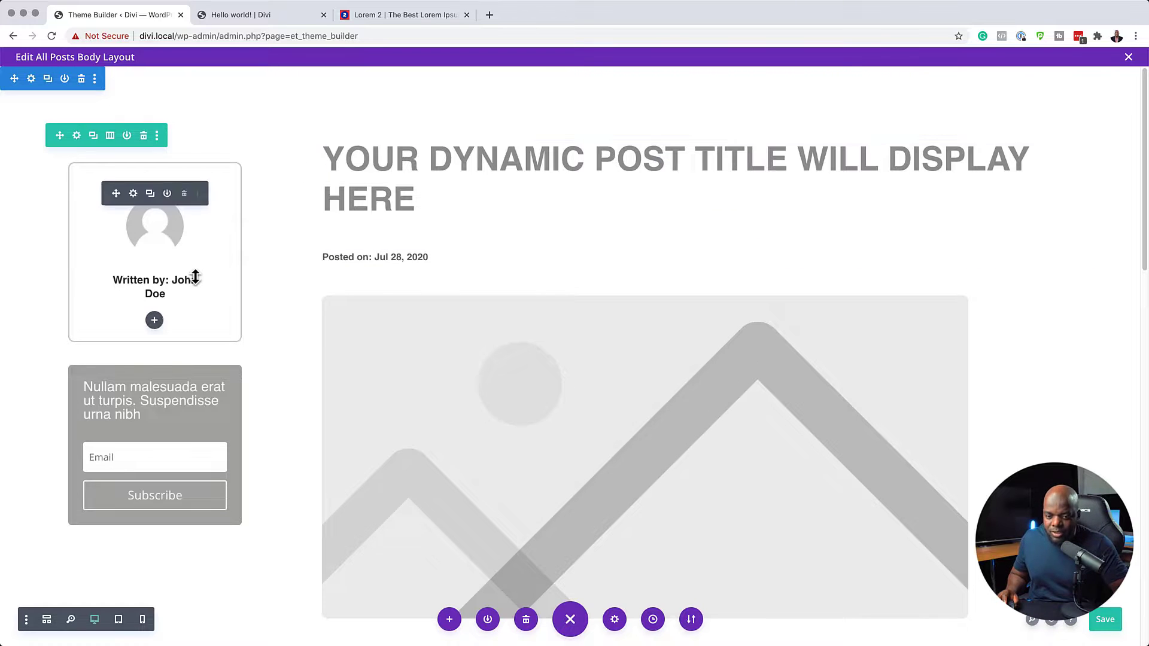
- Close the All Posts body layout editor and save the Theme Builder changes
click(1129, 58)
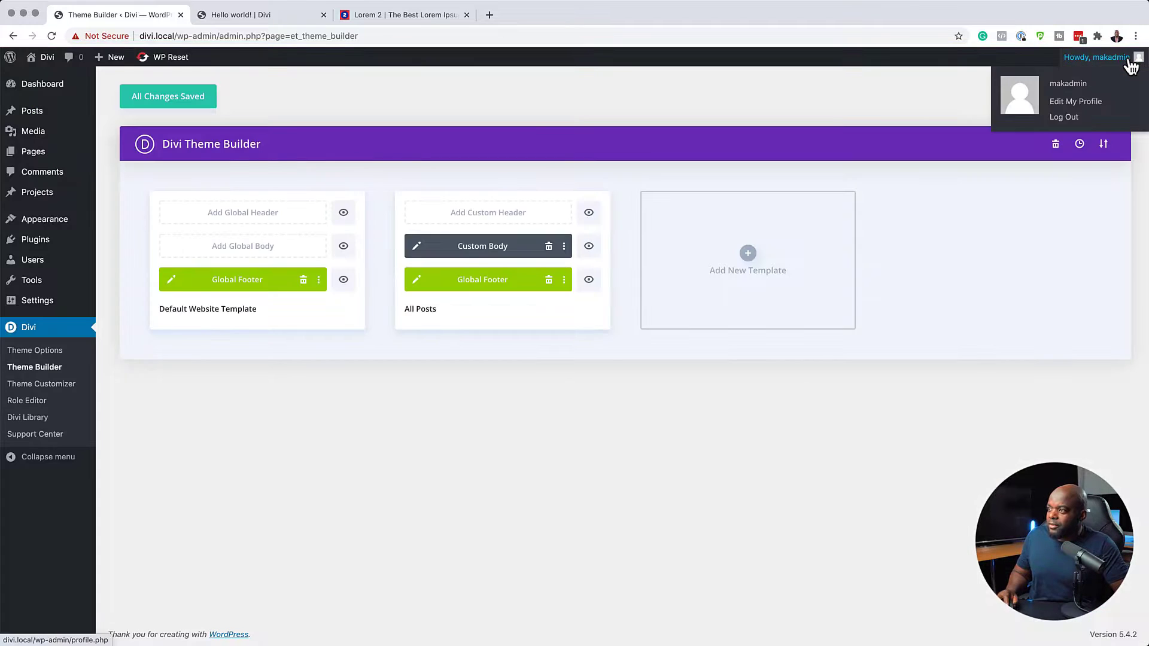
click(195, 97)
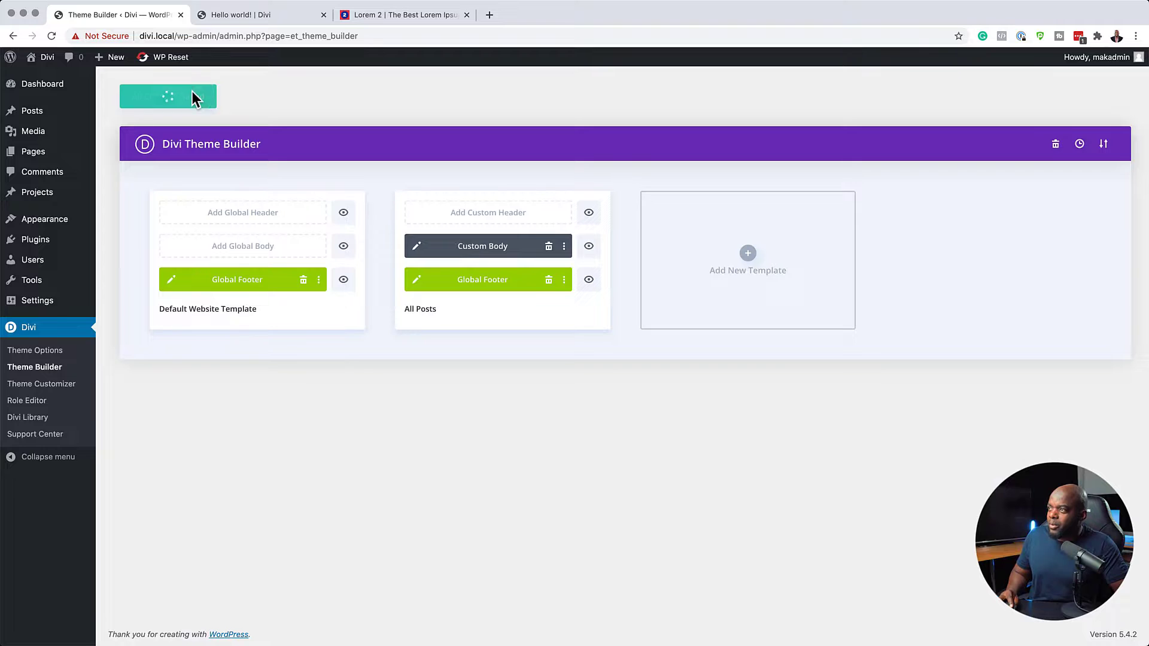
- Reload the live Hello world! post and examine the author blurb, email opt-in, title, image and content on the page
click(275, 15)
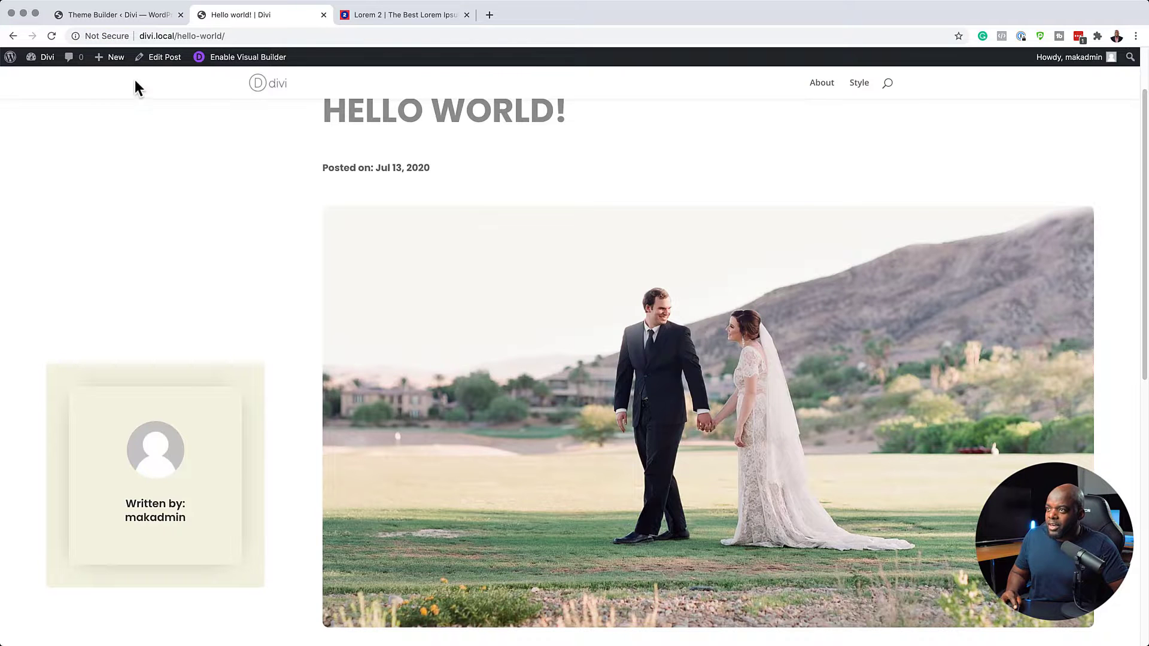
click(52, 37)
scroll(475, 310, down, 5)
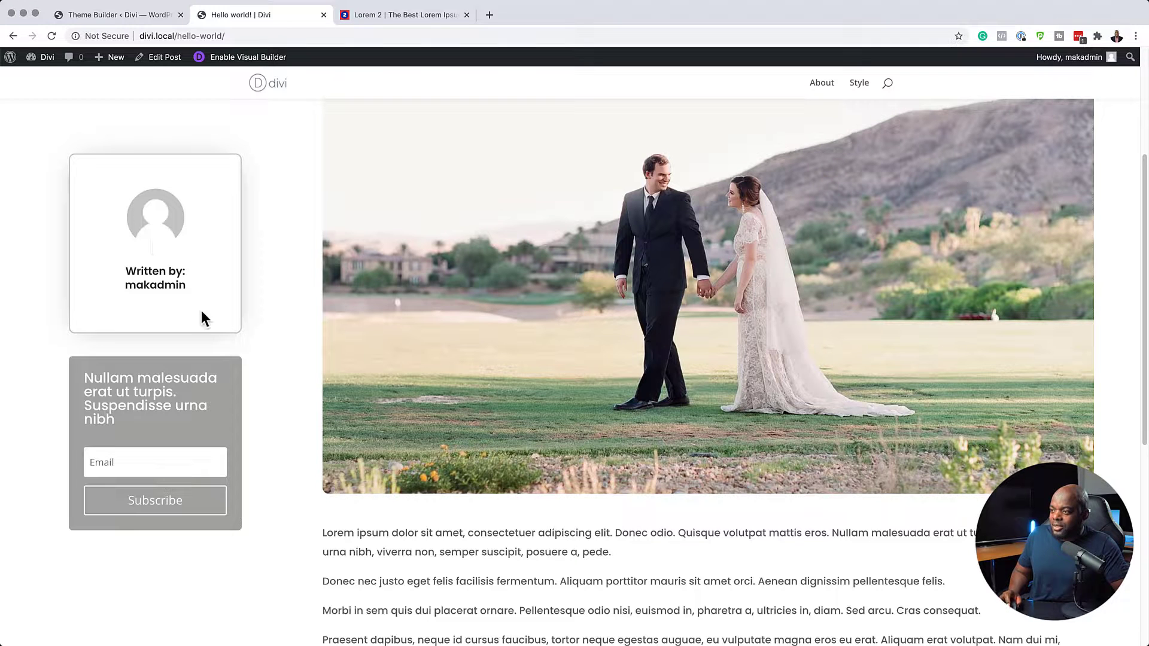
scroll(192, 295, up, 5)
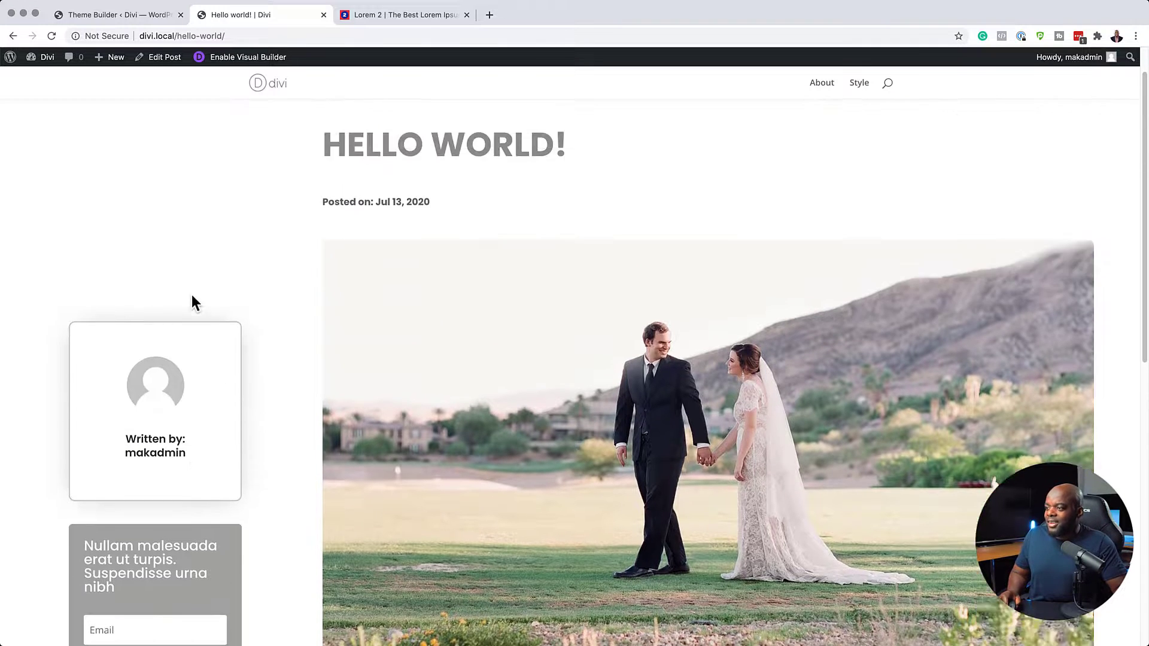
scroll(716, 227, down, 10)
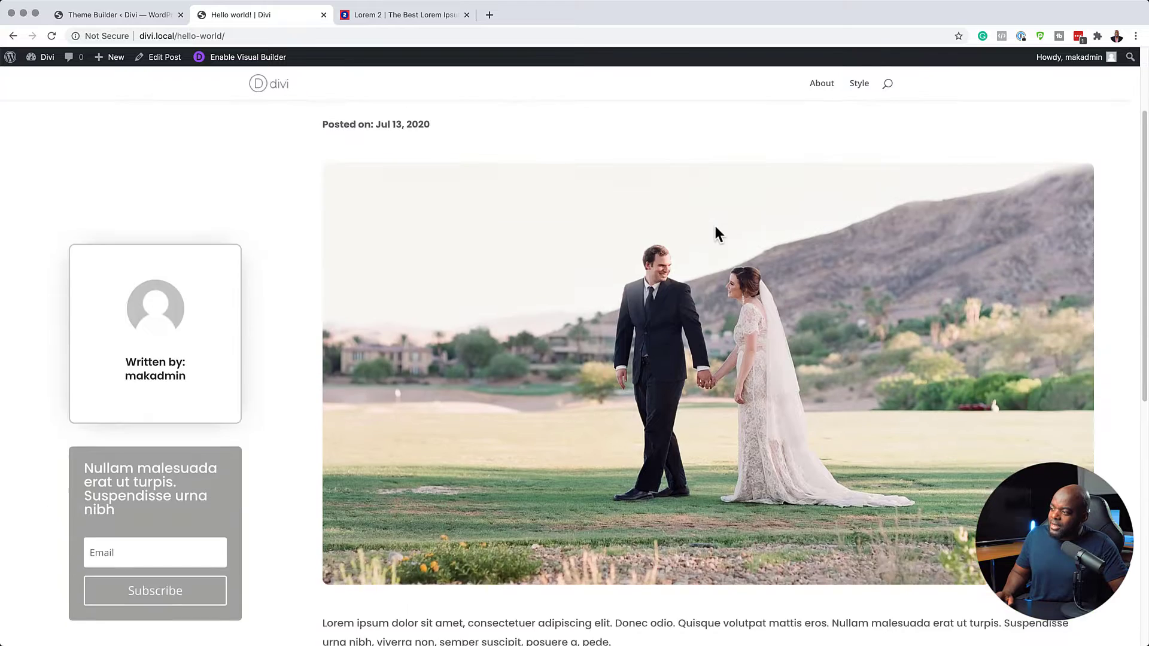
scroll(715, 227, up, 10)
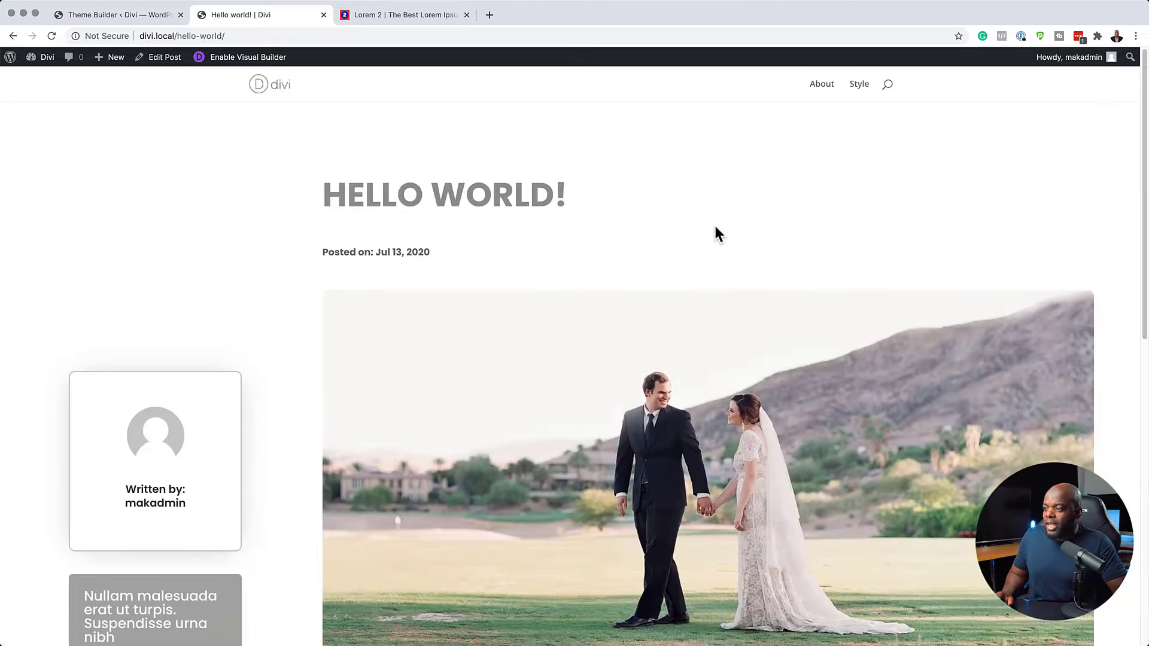